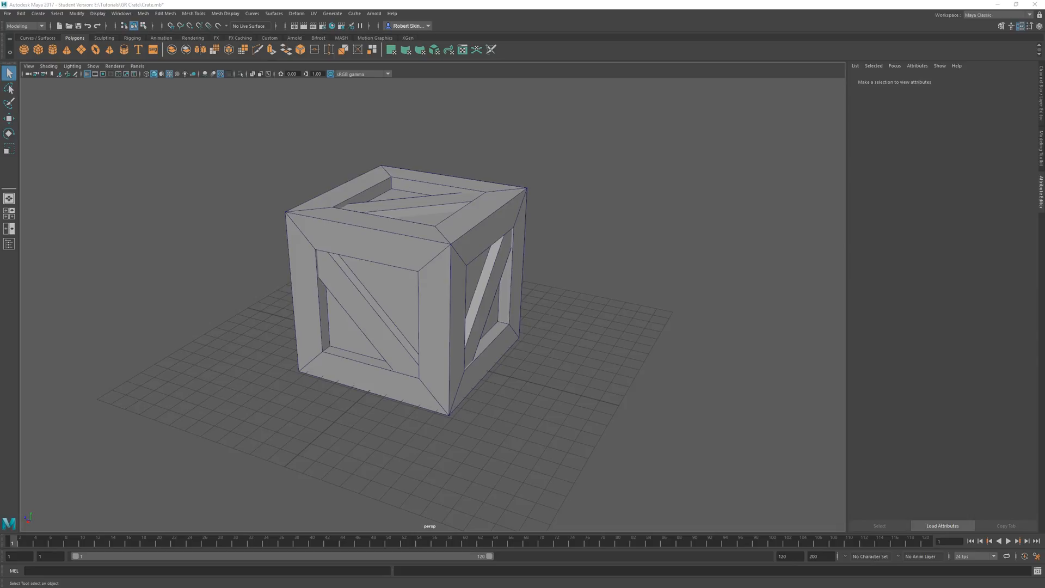
View the free wooden crate texture in the browser's image results and switch to Photoshop.
key("alt+Tab")
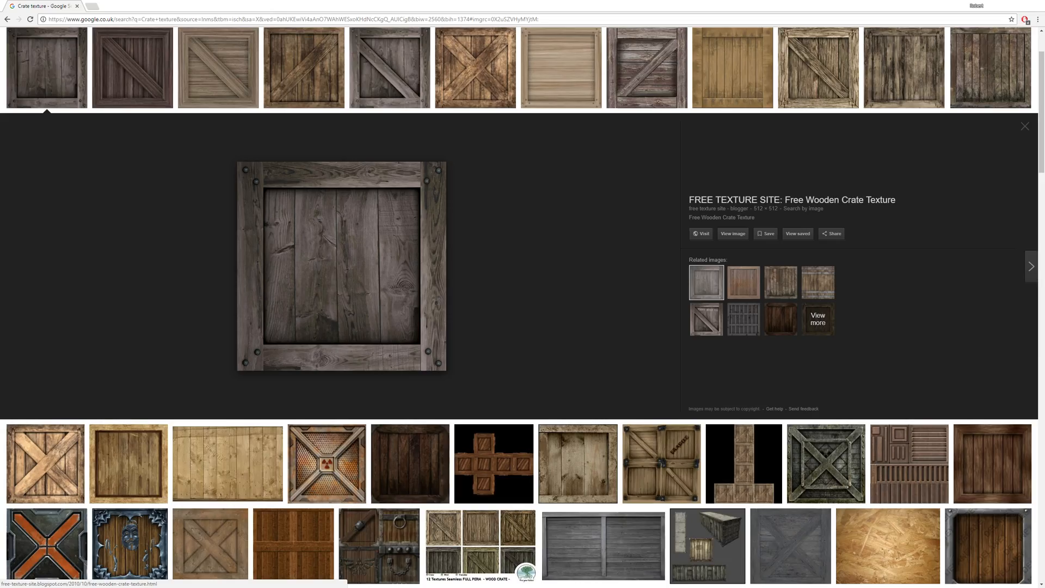
key("alt+Tab")
key("alt+Tab")
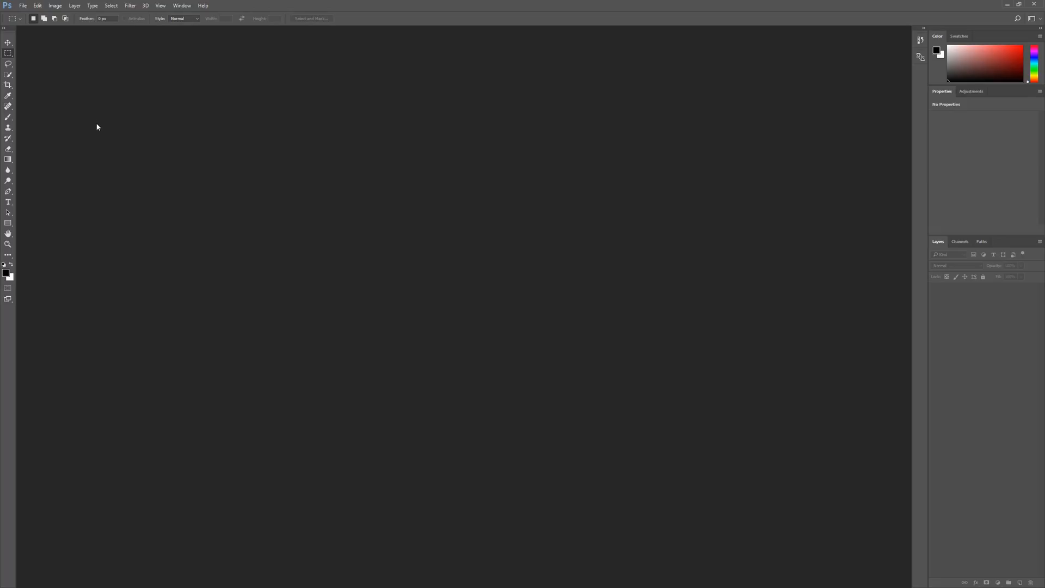
Open the images BaseCrateMaterial and Crate_UV together from the GR Crate folder.
left_click(23, 6)
left_click(31, 22)
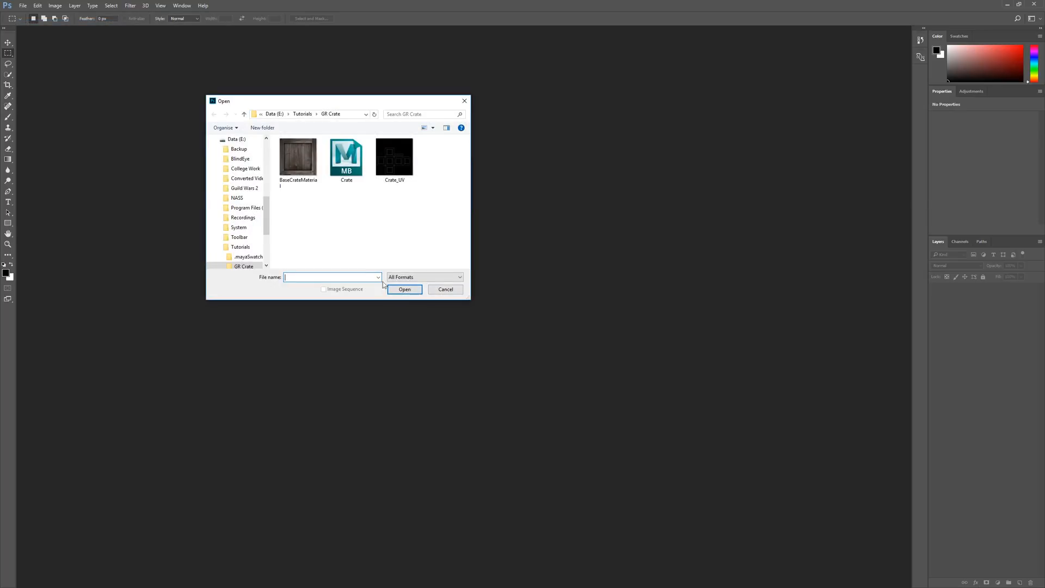
left_click(299, 147)
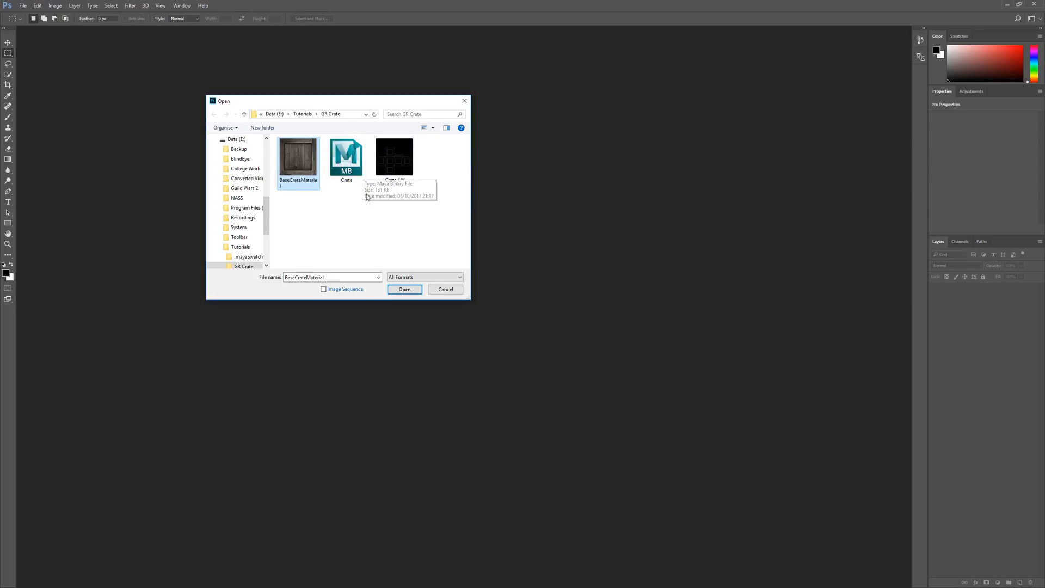
left_click(402, 149, "ctrl")
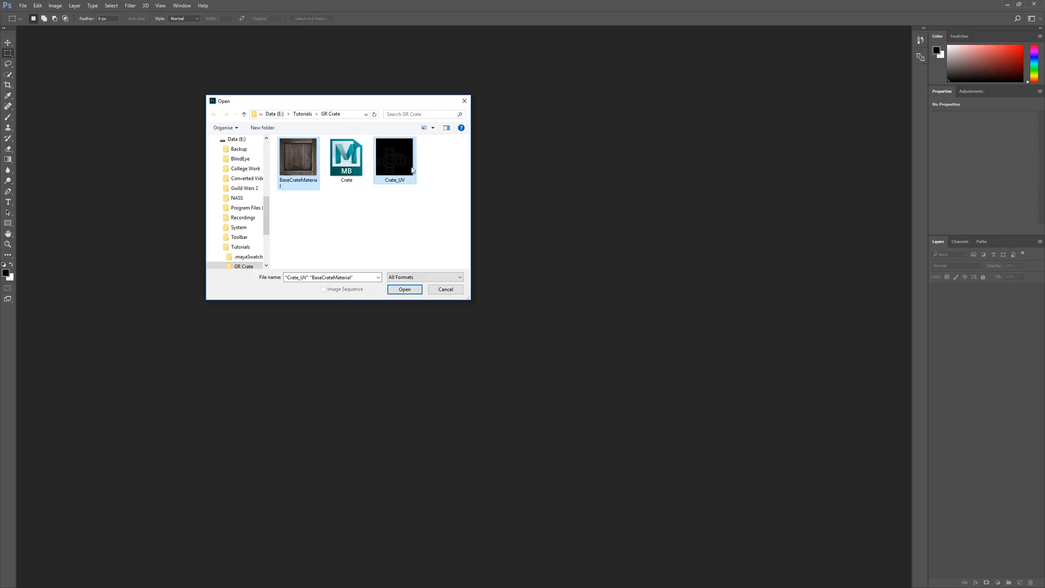
left_click(408, 290)
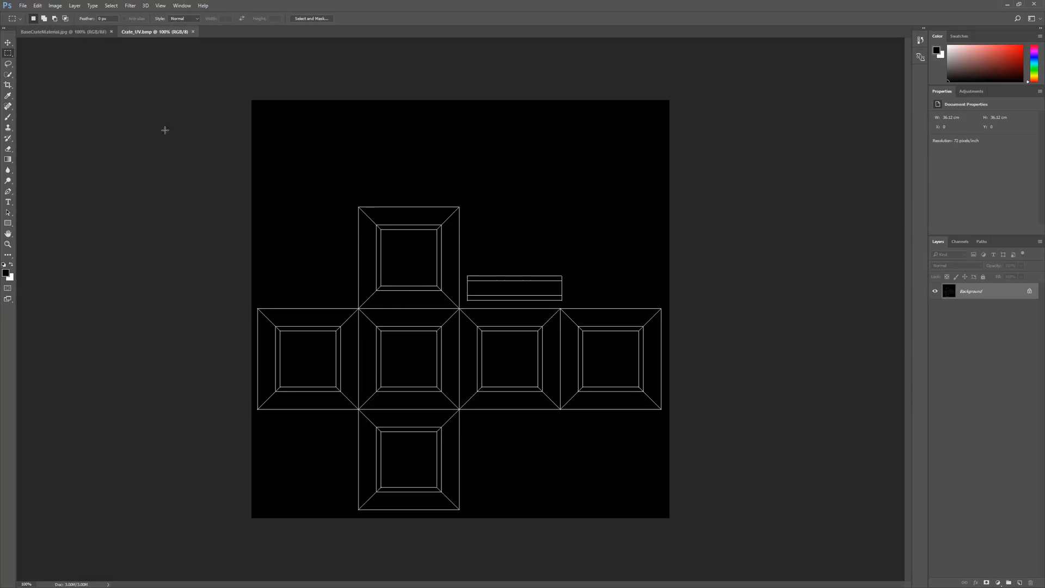
Compare the BaseCrateMaterial image with the Crate_UV layout and examine the unfolded crate faces.
left_click(98, 33)
left_click(135, 32)
left_click(62, 32)
left_click(169, 32)
key("ctrl+Tab")
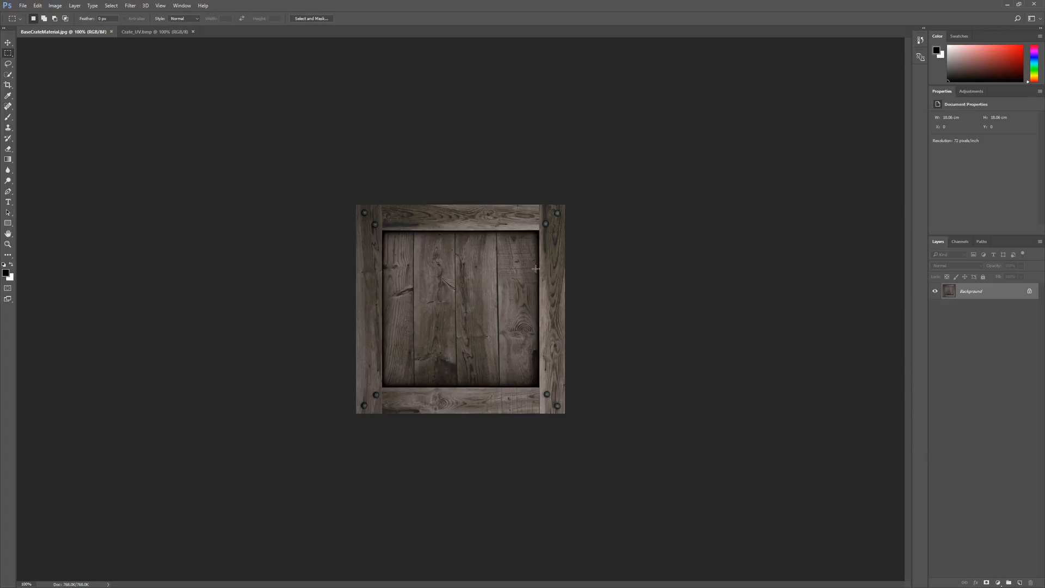
left_click(169, 32)
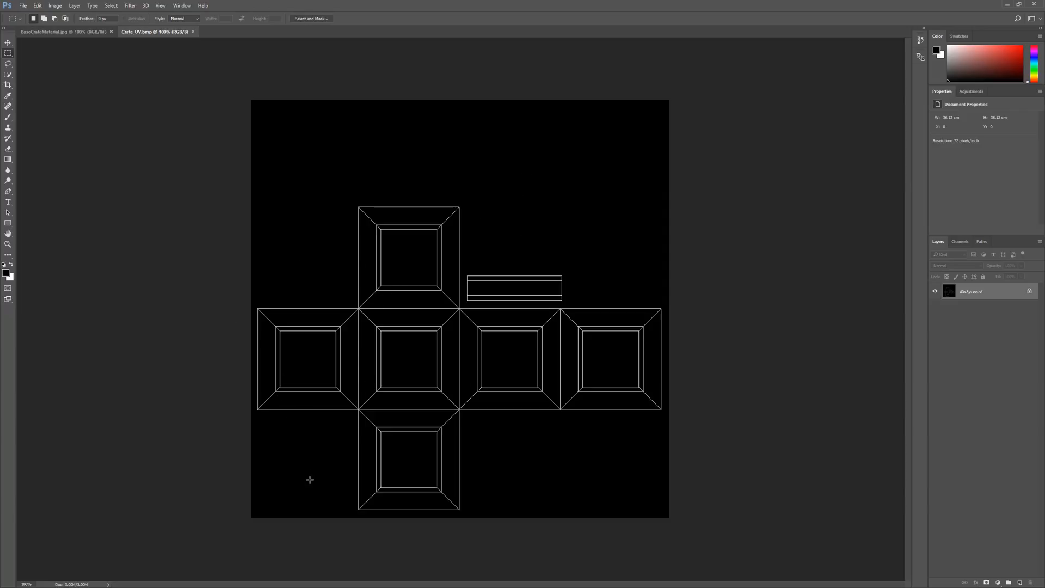
scroll(394, 450, "up", 1)
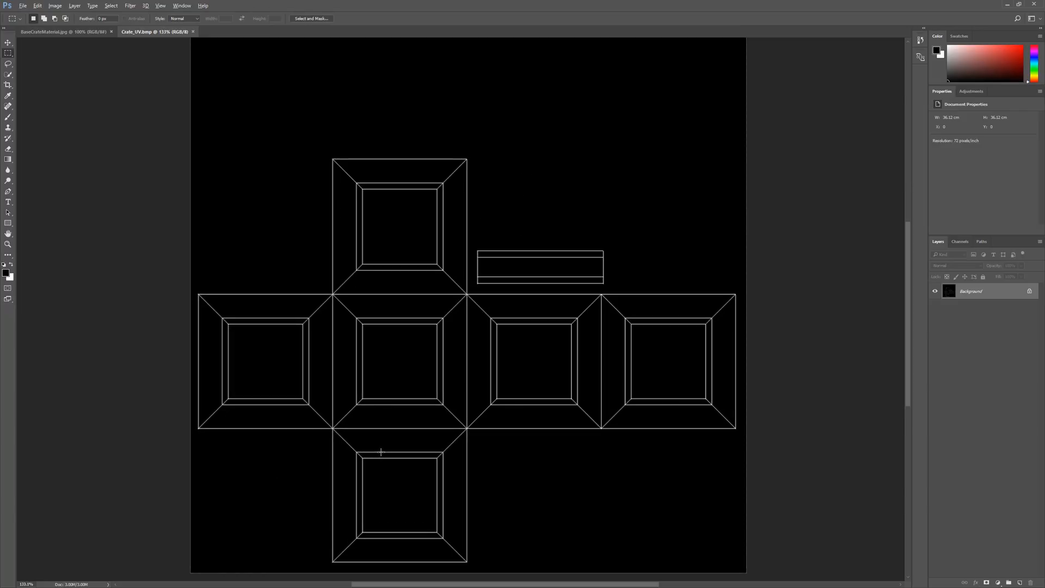
scroll(337, 367, "down", 1)
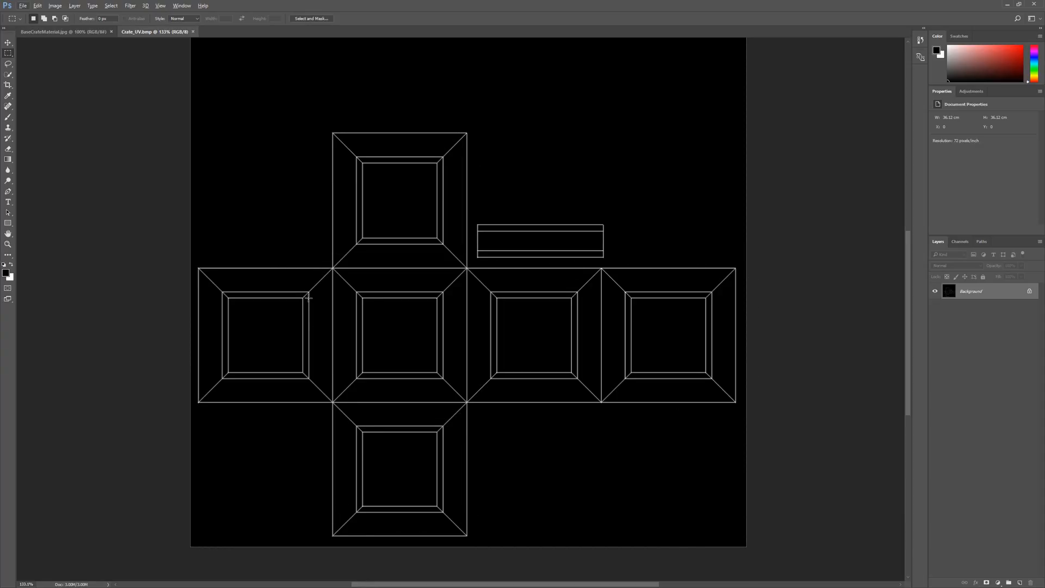
scroll(283, 293, "up", 4)
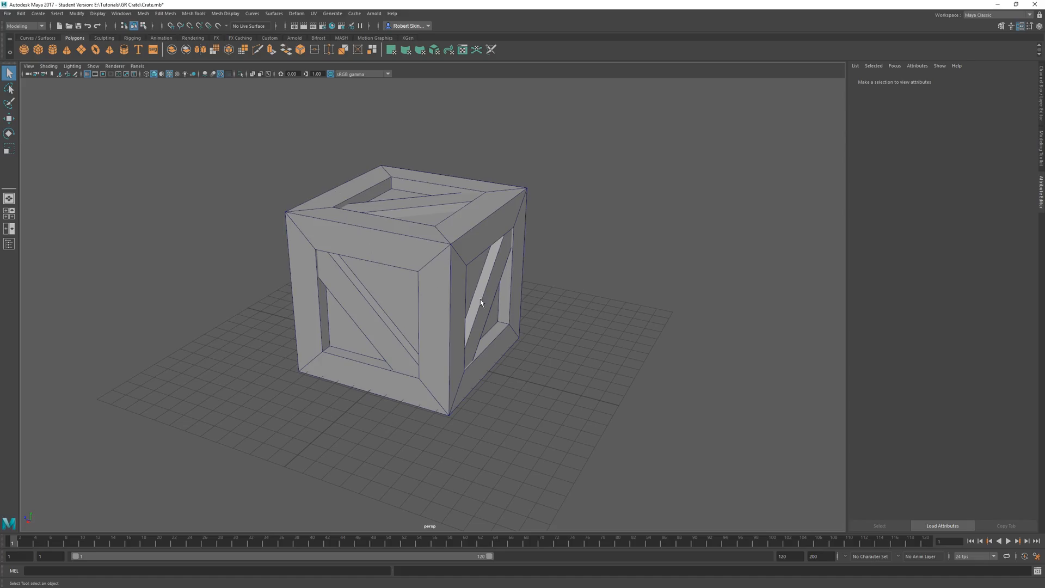
Inspect the frame and diagonal boards of the crate model in Maya, and return to Photoshop.
left_click_drag(480, 299, 505, 241)
left_click_drag(474, 366, 532, 346)
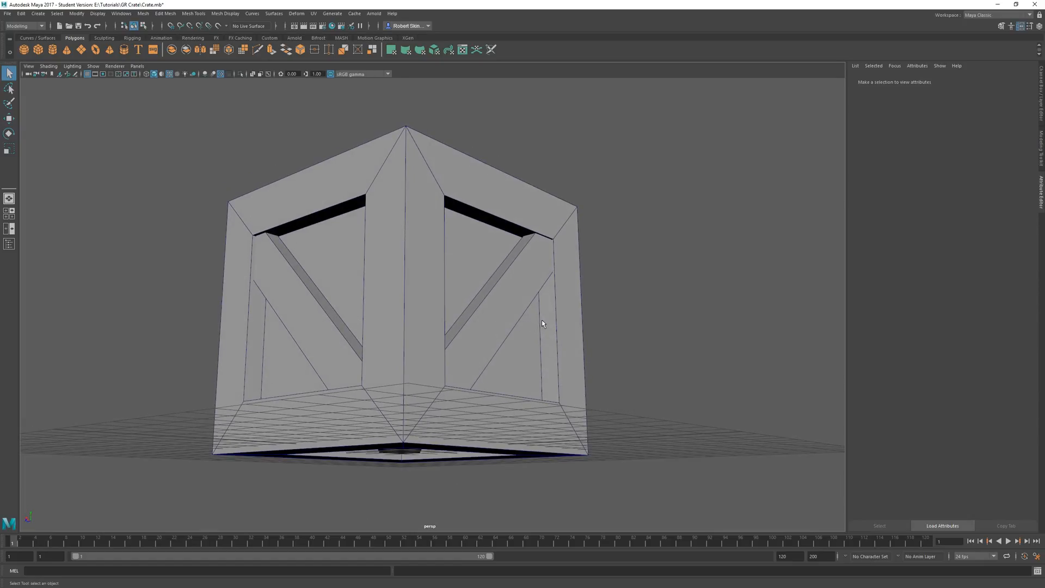
key("alt+Tab")
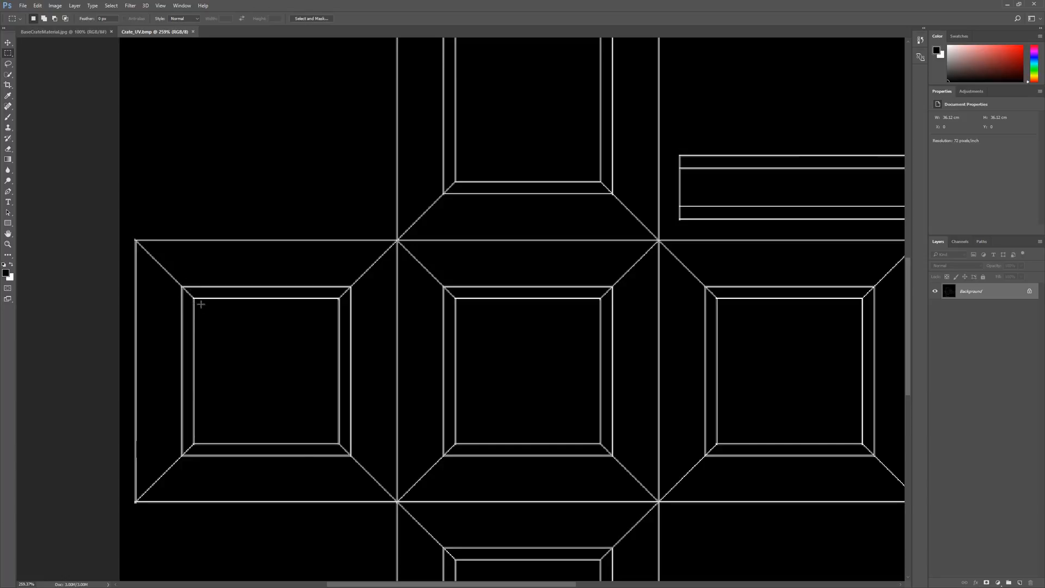
Examine the frame strips, inner panels and separate board outline in the Crate_UV layout.
scroll(341, 388, "down", 5)
scroll(350, 376, "down", 2)
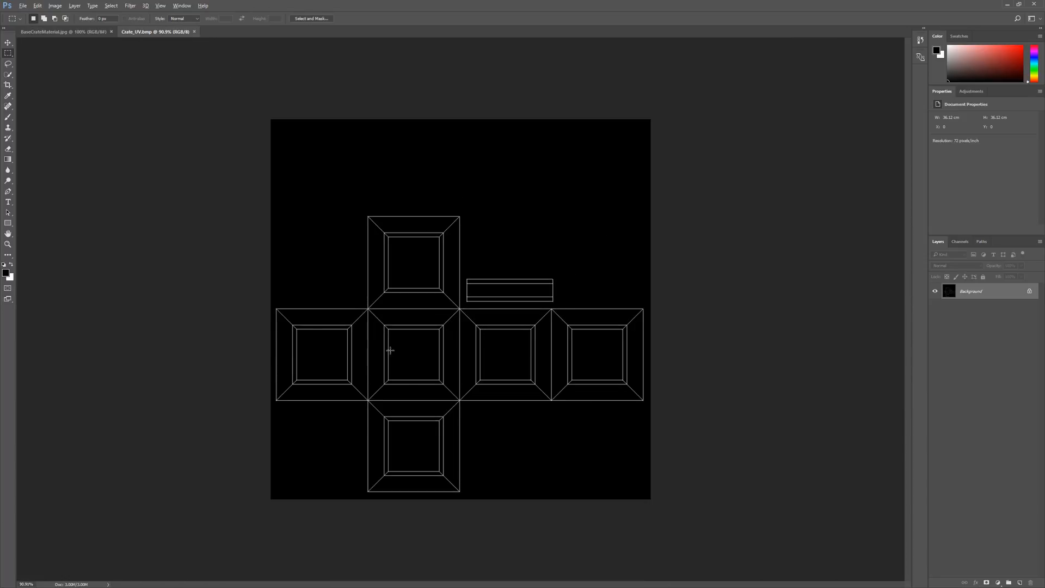
scroll(388, 350, "up", 2)
scroll(328, 266, "up", 4)
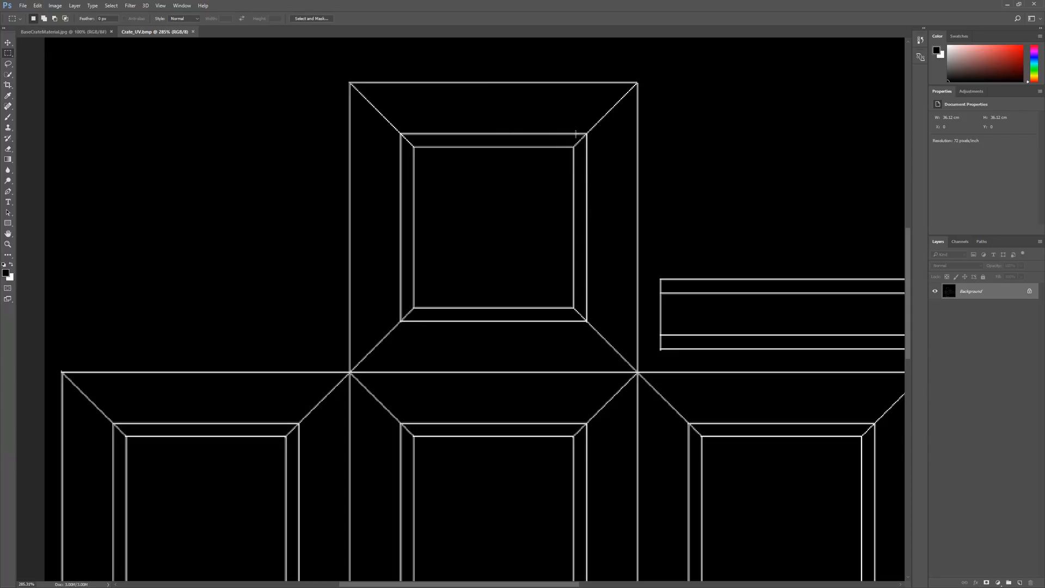
scroll(499, 286, "down", 5)
scroll(474, 350, "up", 3)
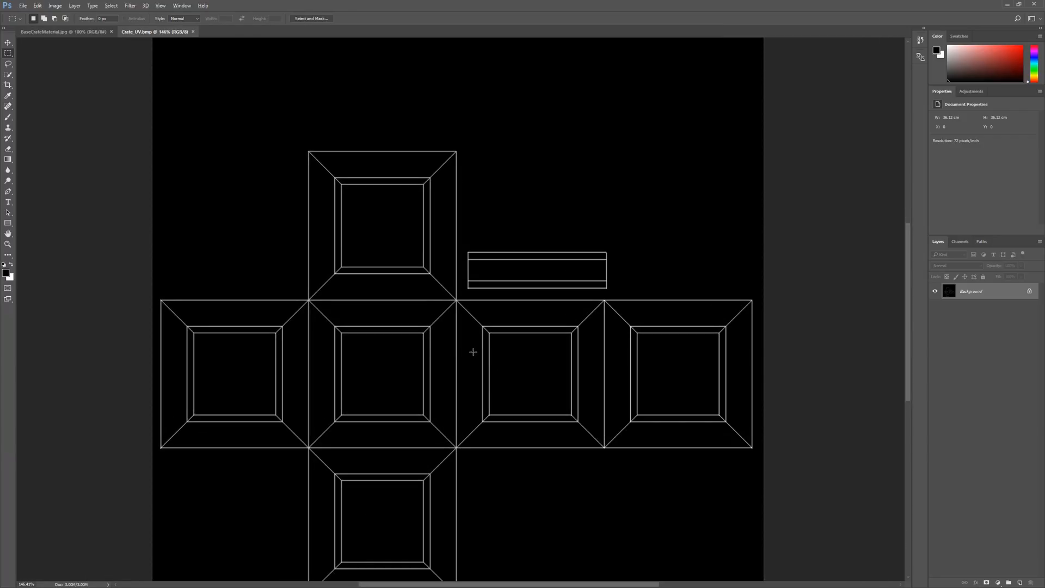
scroll(504, 314, "down", 2)
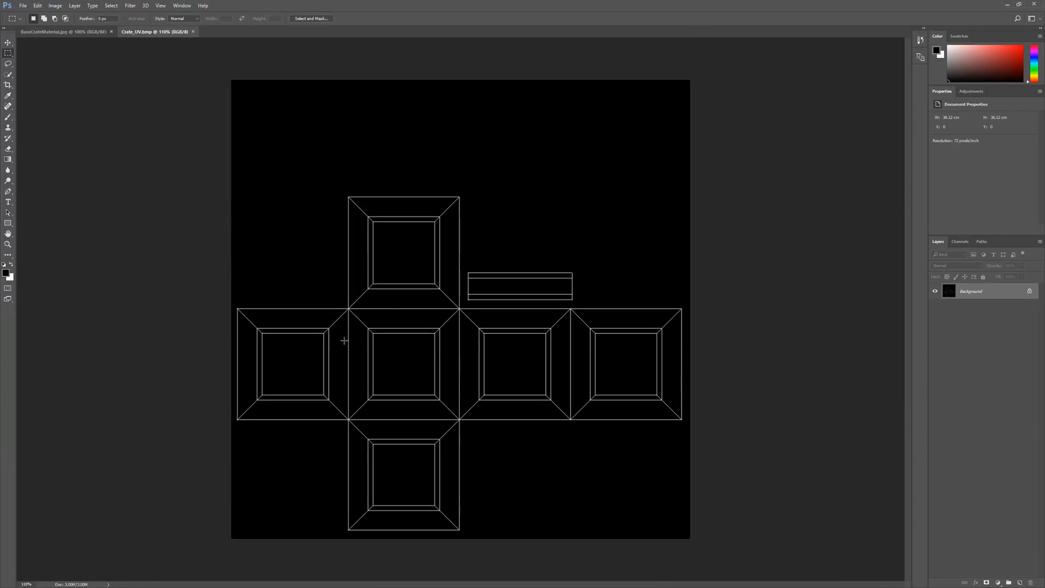
scroll(431, 252, "up", 3)
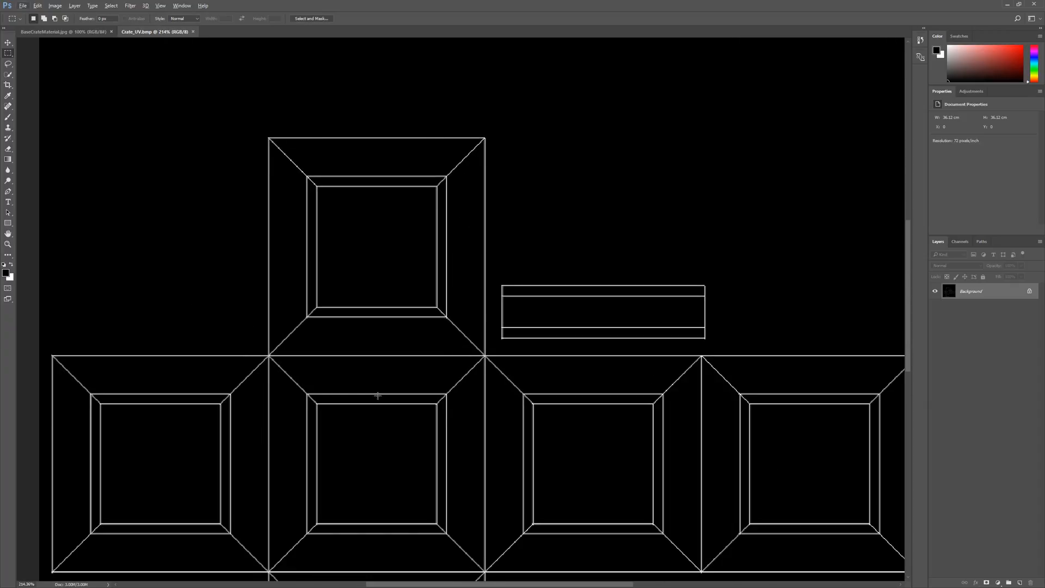
scroll(350, 121, "down", 2)
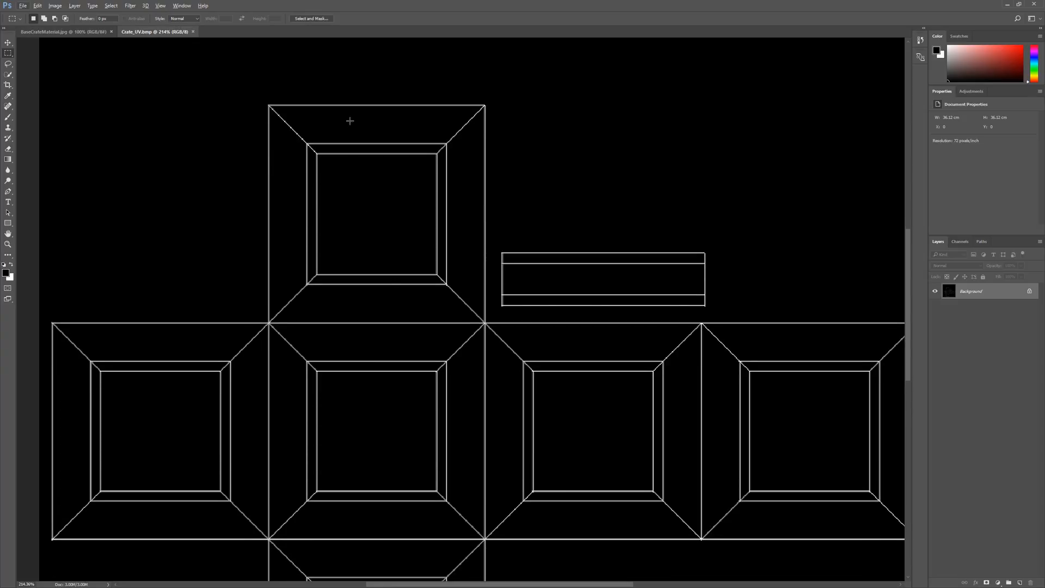
scroll(468, 449, "down", 1)
scroll(421, 265, "up", 5)
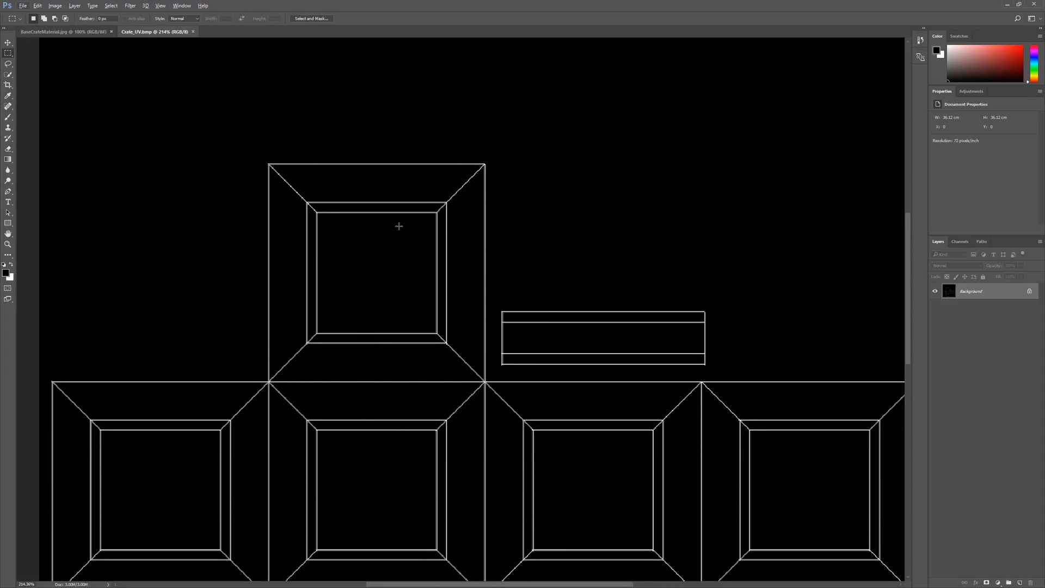
Switch to the BaseCrateMaterial image and examine its frame planks and inner boards.
left_click(54, 32)
scroll(510, 396, "up", 4)
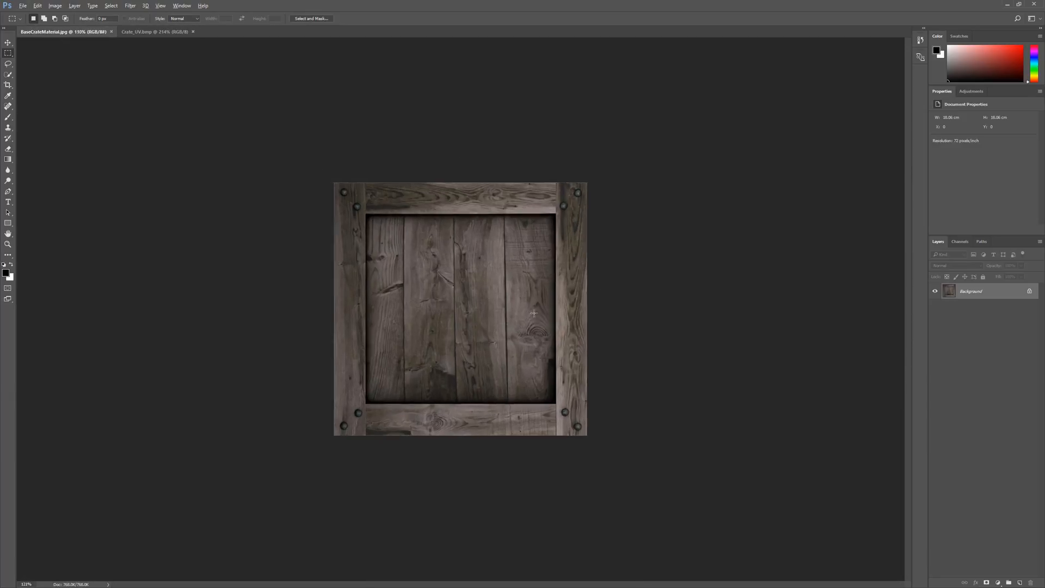
scroll(430, 316, "down", 1)
scroll(430, 316, "up", 2)
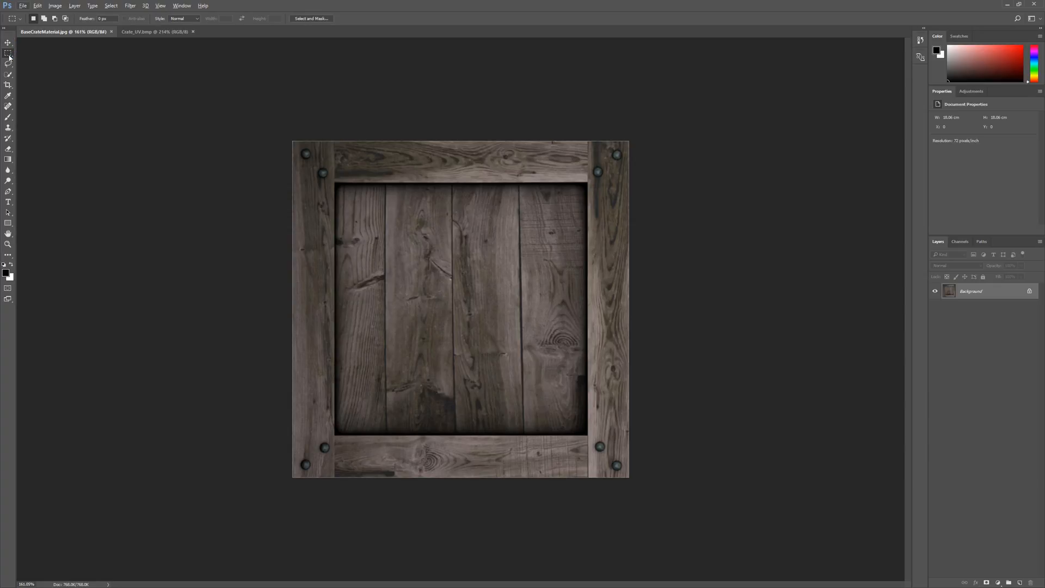
left_click_drag(153, 77, 195, 138)
left_click(505, 220)
left_click_drag(500, 208, 545, 261)
left_click_drag(574, 203, 542, 345)
left_click_drag(488, 264, 344, 350)
mouse_move(361, 190)
left_mouse_down()
mouse_move(479, 253)
mouse_move(589, 369)
left_mouse_up()
mouse_move(472, 243)
left_mouse_down()
mouse_move(432, 334)
mouse_move(392, 367)
left_mouse_up()
left_click_drag(549, 225, 475, 339)
left_click_drag(419, 322, 529, 237)
Copy the right vertical frame plank from BaseCrateMaterial and paste it into Crate_UV, placing it over the upper face's right frame strip.
left_click_drag(590, 142, 629, 484)
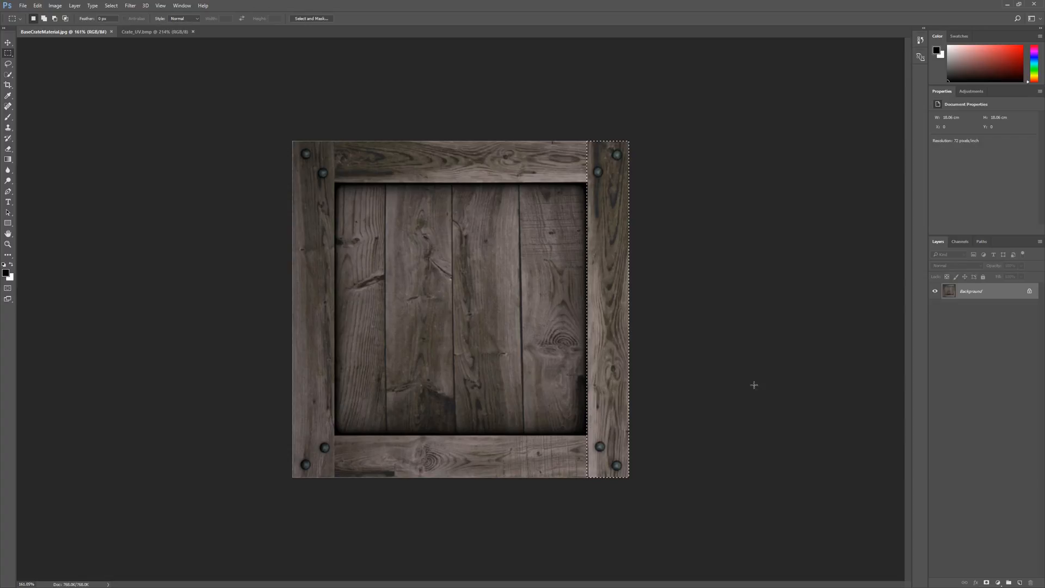
left_click(145, 33)
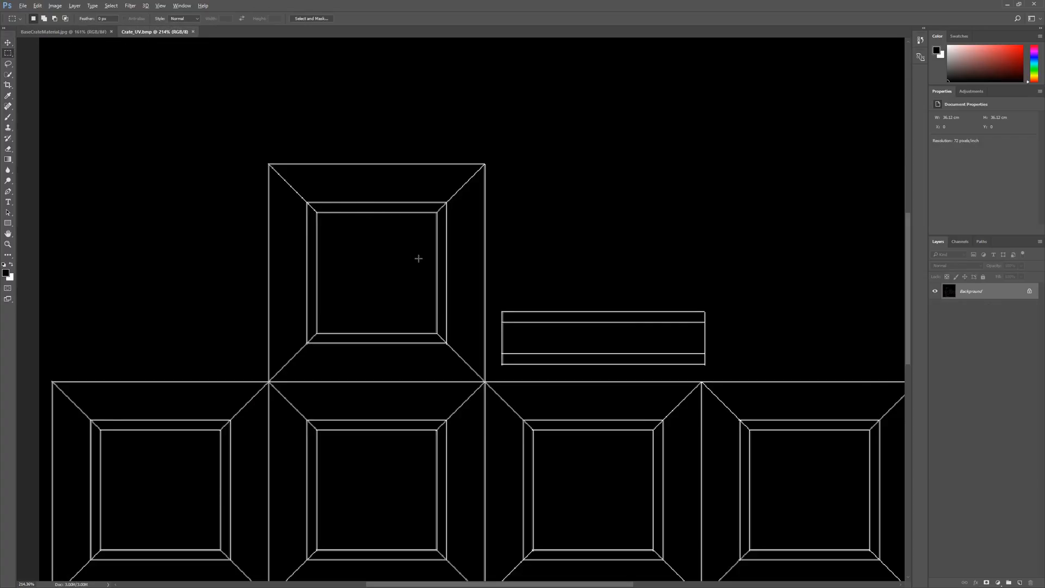
scroll(419, 259, "down", 3)
key("ctrl+v")
left_click(8, 42)
left_click_drag(466, 312, 453, 259)
scroll(454, 257, "up", 3)
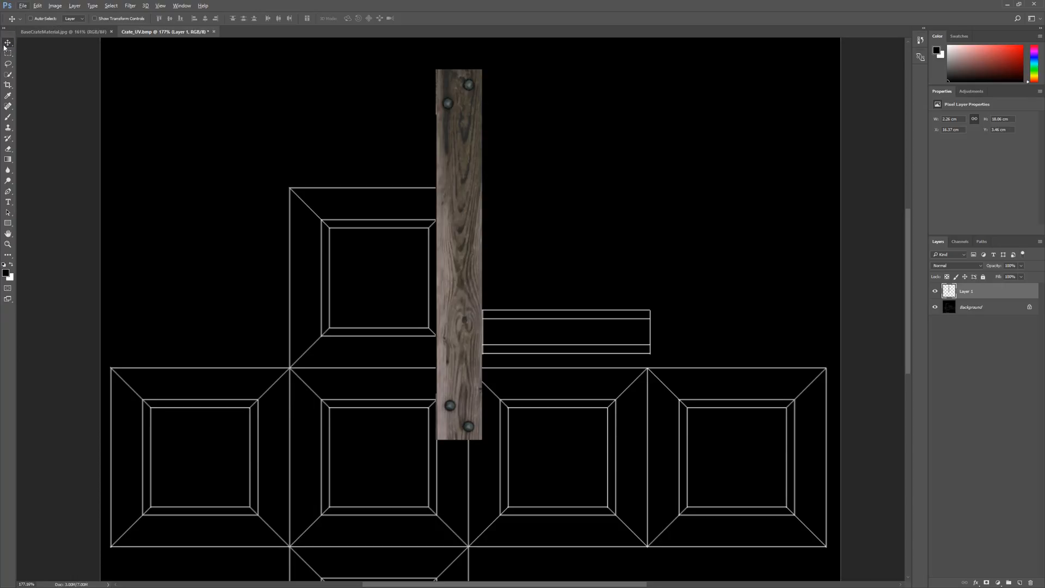
left_click(95, 19)
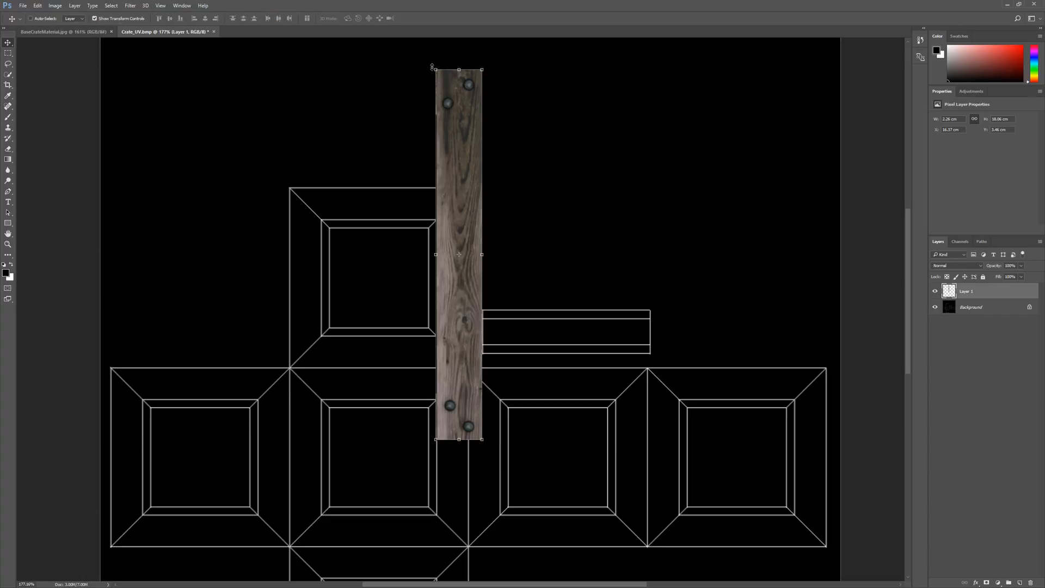
mouse_move(482, 254)
left_mouse_down()
mouse_move(495, 254)
mouse_move(484, 254)
left_mouse_up()
key("ctrl+z")
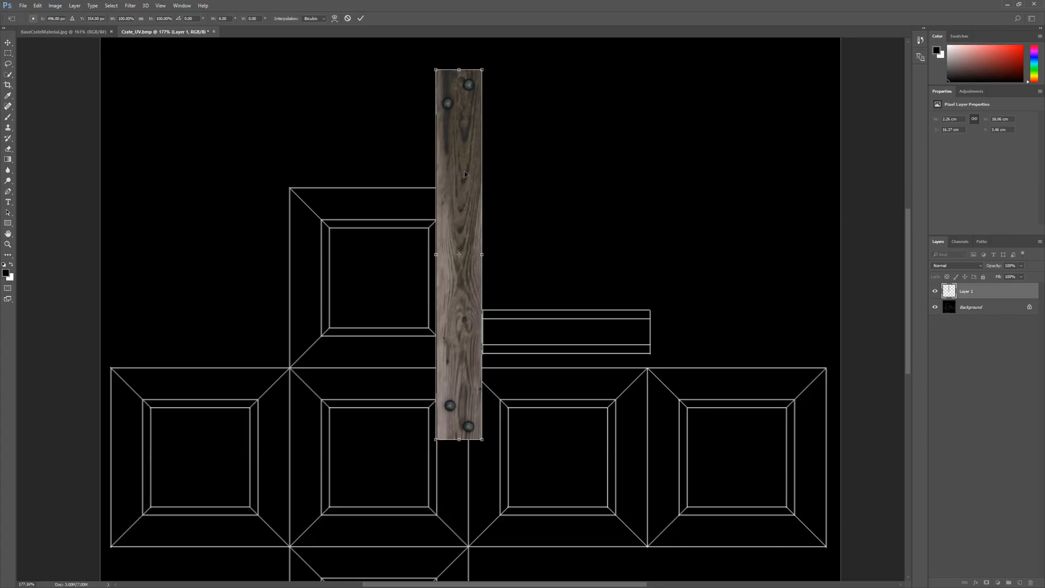
key("Return")
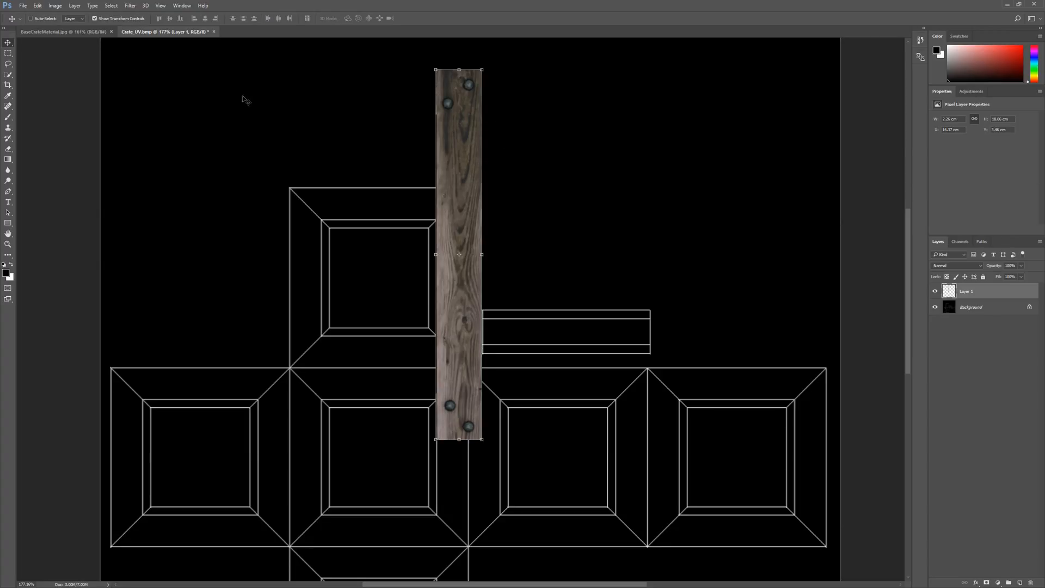
left_click(95, 18)
mouse_move(457, 183)
left_mouse_down()
mouse_move(487, 201)
mouse_move(458, 201)
left_mouse_up()
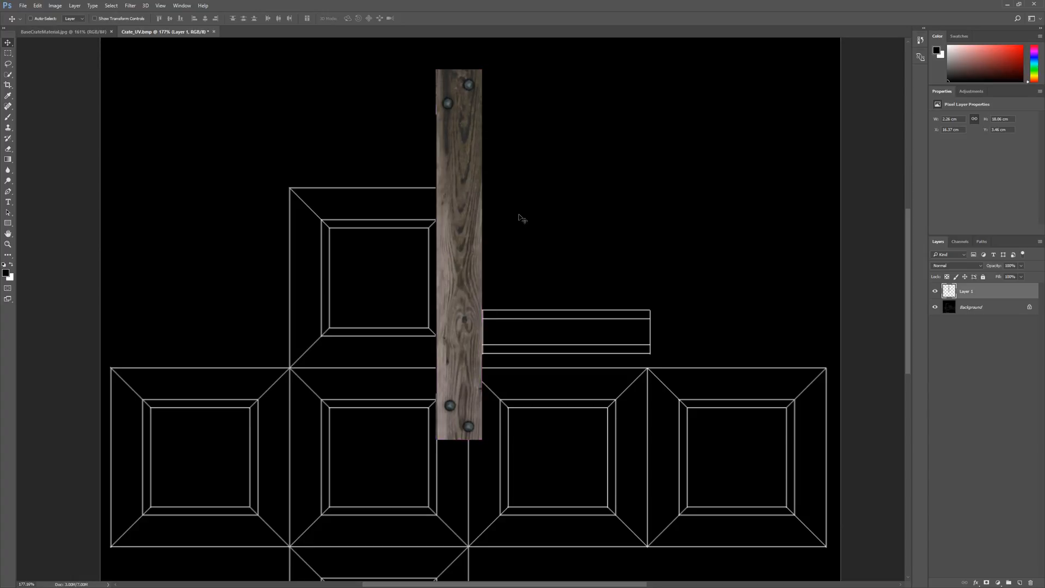
key("ctrl")
Free-transform the plank, aligning it with the upper UV face's right frame strip and narrowing it to about 70% width.
key("ctrl+t")
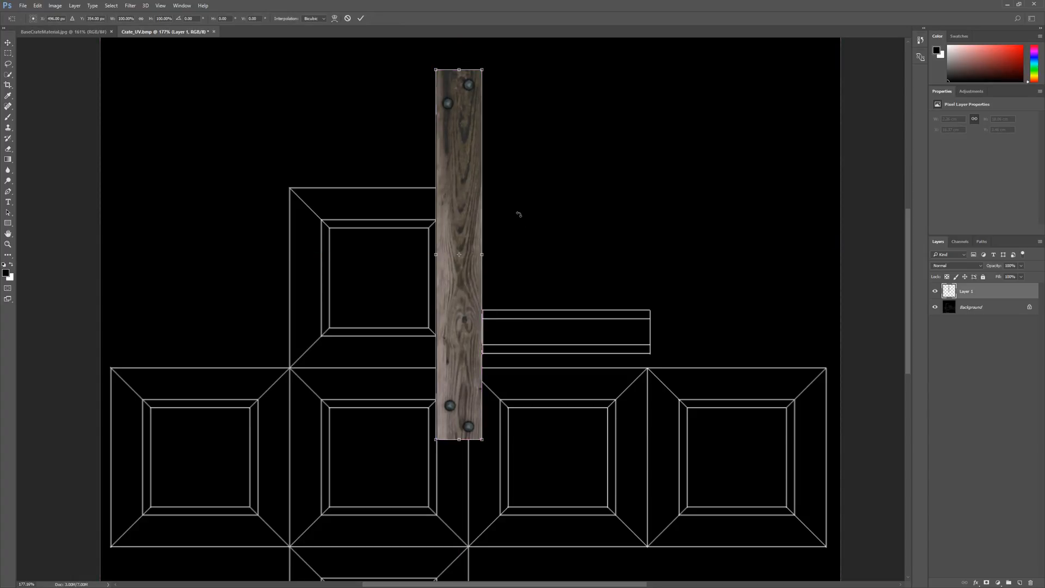
left_click_drag(481, 186, 488, 237)
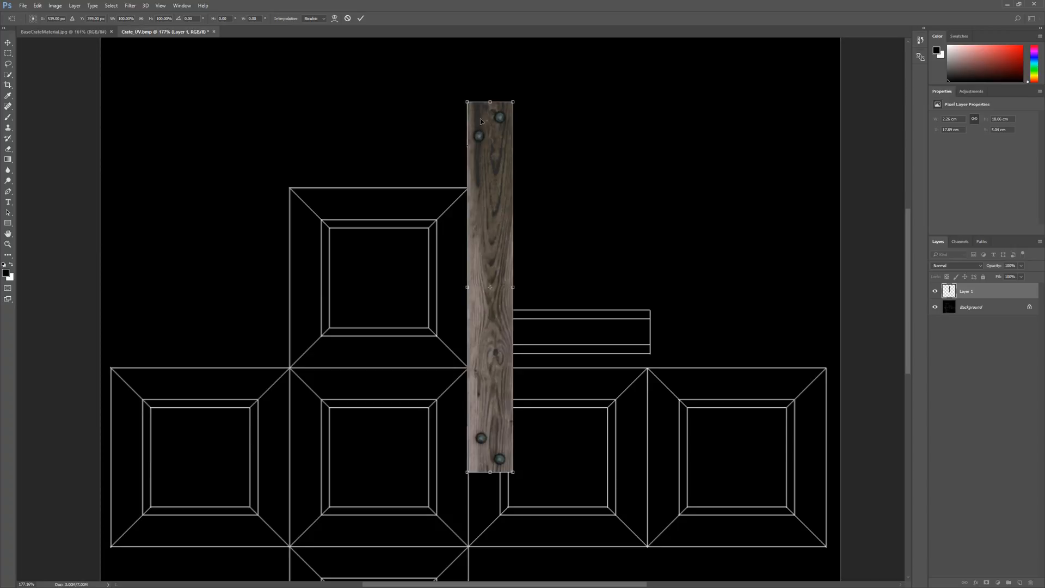
left_click_drag(490, 260, 459, 233)
scroll(458, 234, "up", 2)
scroll(443, 308, "up", 10)
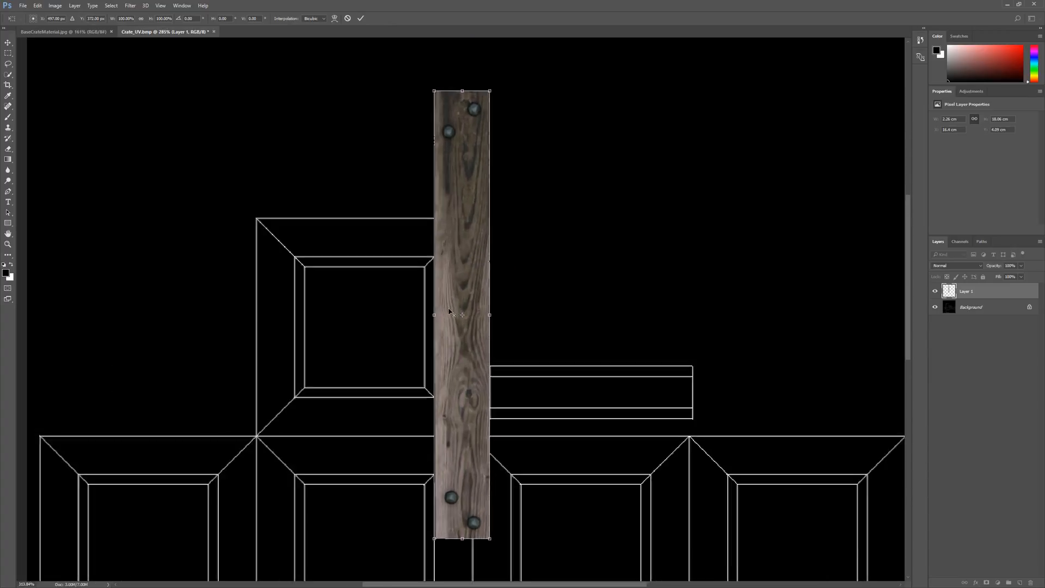
scroll(417, 334, "down", 2)
mouse_move(414, 327)
left_mouse_down()
mouse_move(428, 327)
mouse_move(415, 327)
left_mouse_up()
left_click_drag(531, 330, 499, 329)
scroll(455, 284, "down", 3)
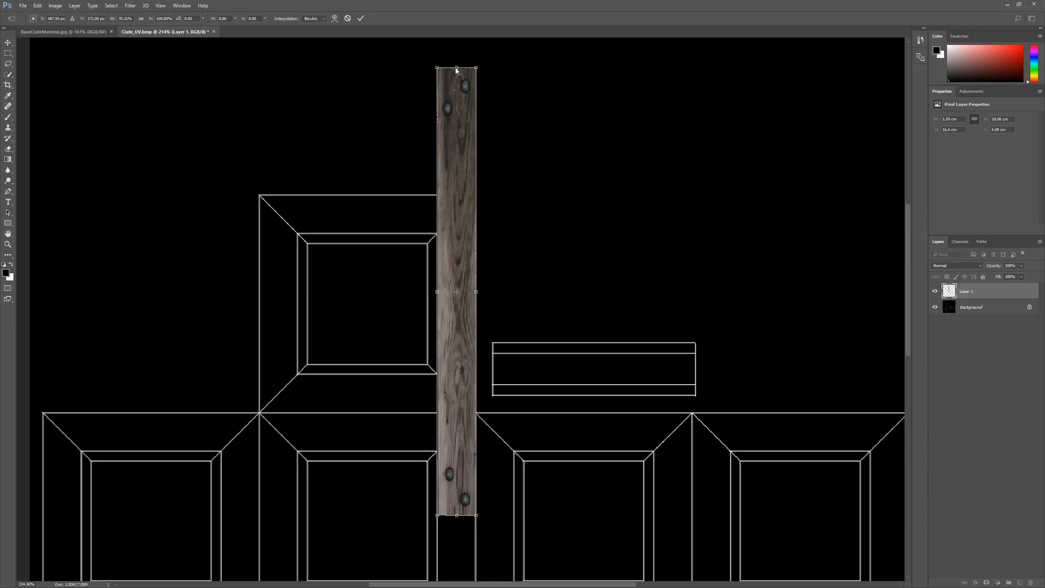
Shorten the plank to about 46.8% height so both its ends meet the upper UV face's outline.
left_click_drag(456, 66, 455, 193)
scroll(456, 193, "up", 4)
scroll(447, 241, "down", 4)
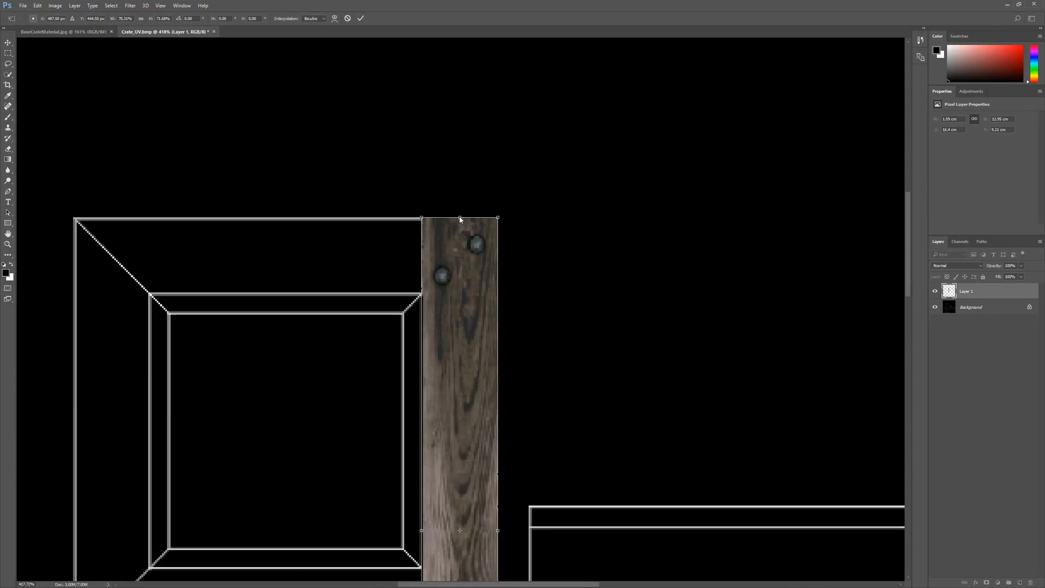
left_click_drag(460, 218, 460, 217)
scroll(459, 241, "down", 10)
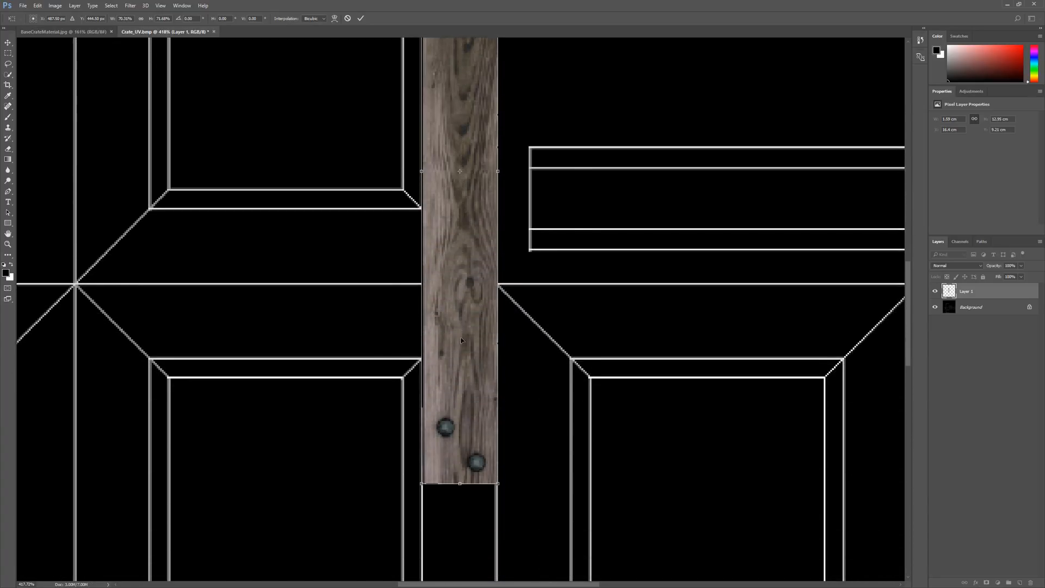
left_click_drag(459, 478, 466, 279)
scroll(471, 294, "up", 6)
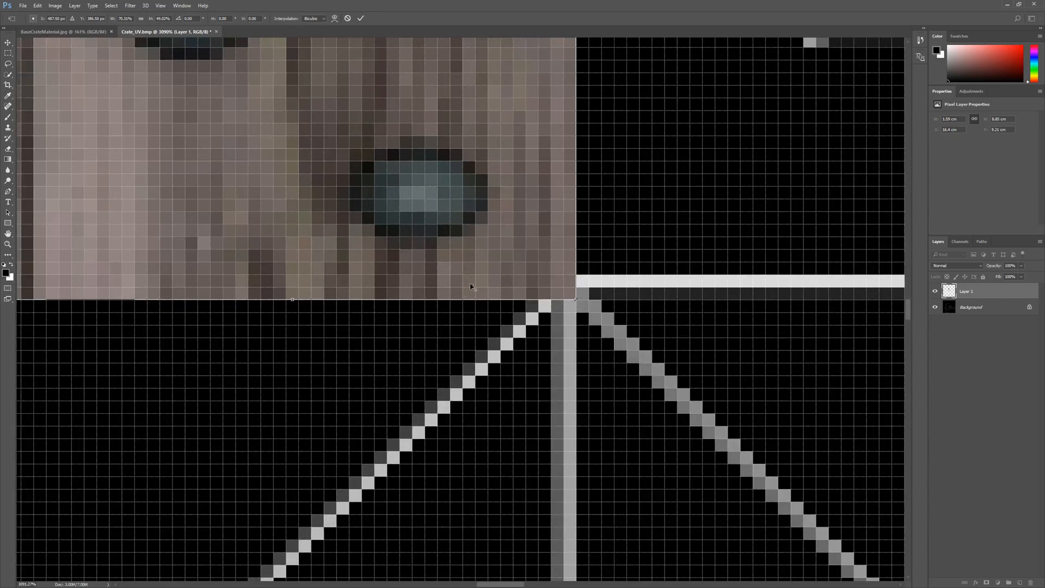
left_click_drag(293, 299, 293, 287)
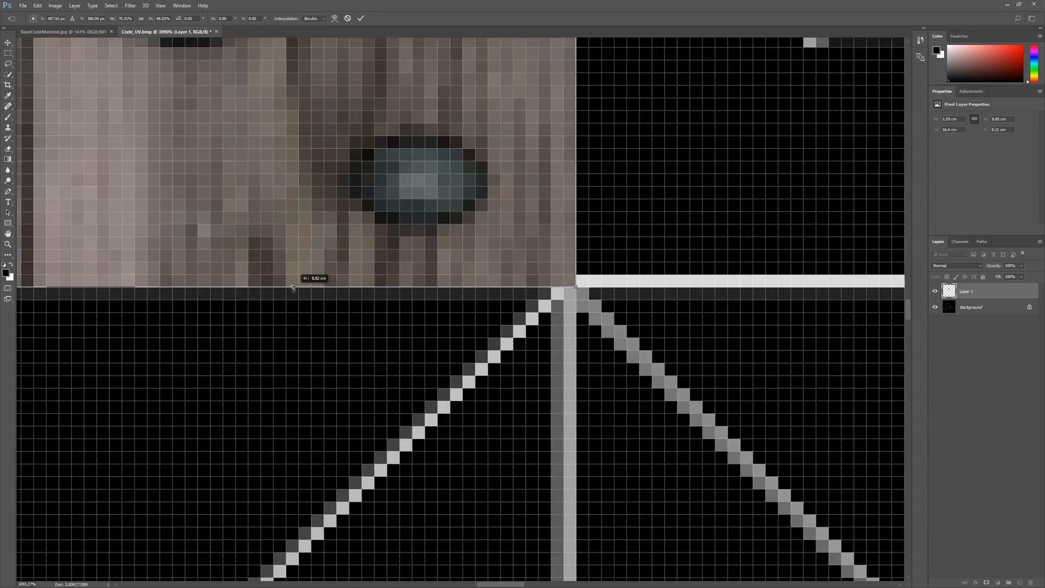
scroll(327, 264, "down", 5)
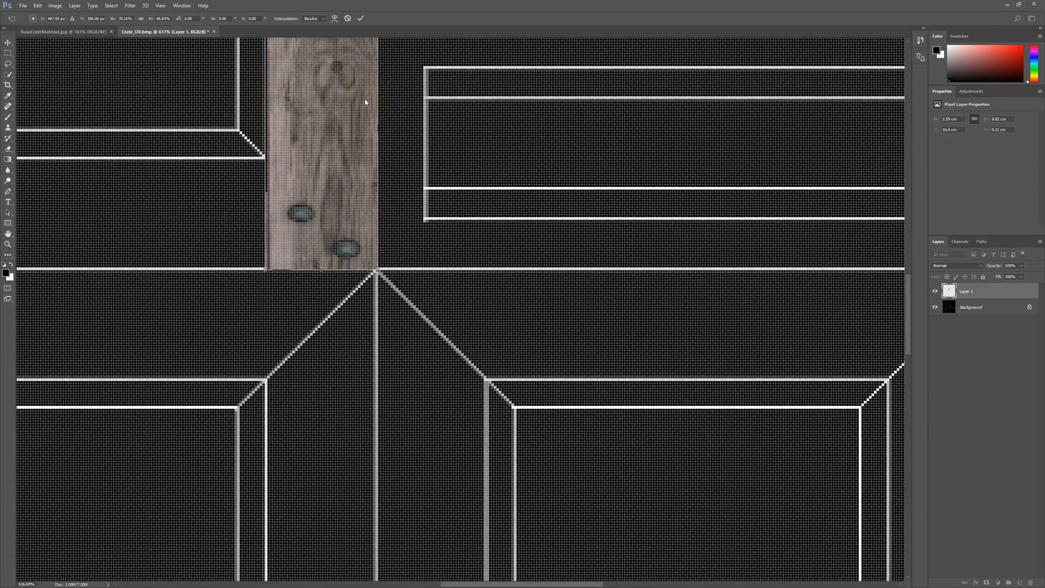
Check the right plank's ends and long edges against the UV frame strip and apply the transform.
scroll(360, 120, "down", 6)
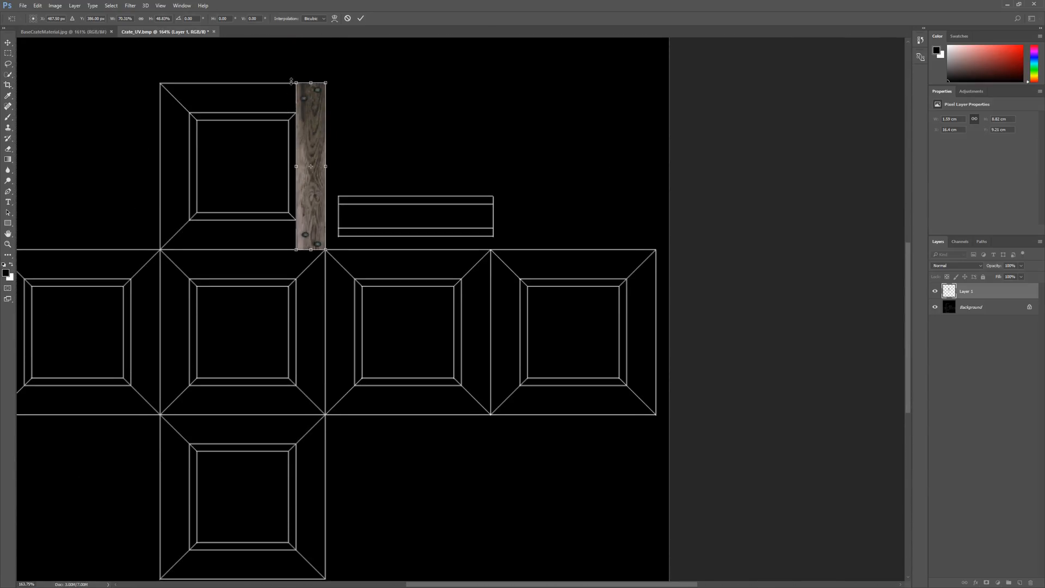
scroll(306, 124, "up", 2)
scroll(306, 125, "up", 2)
scroll(390, 282, "up", 5)
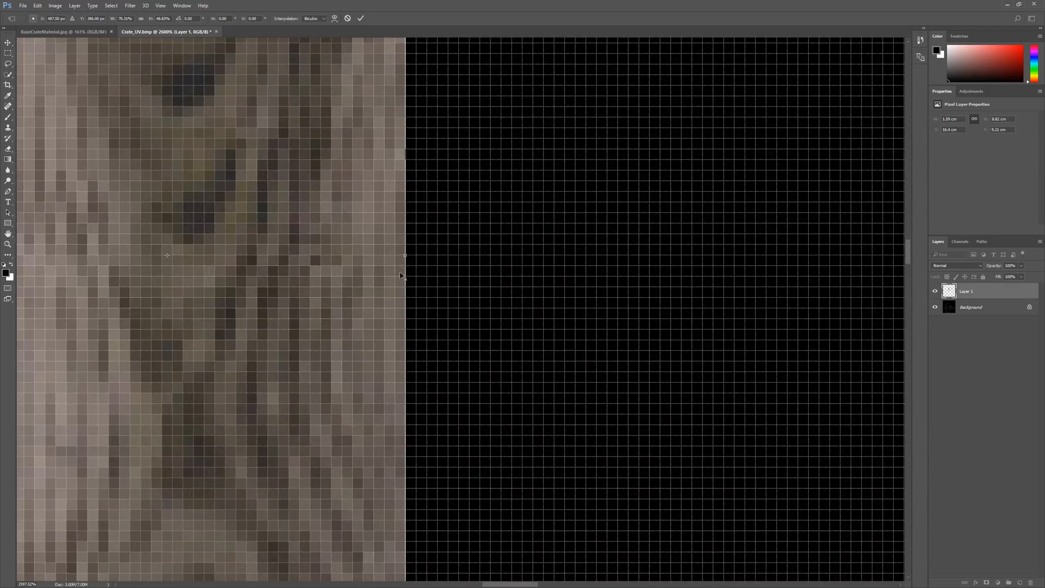
scroll(406, 257, "down", 4)
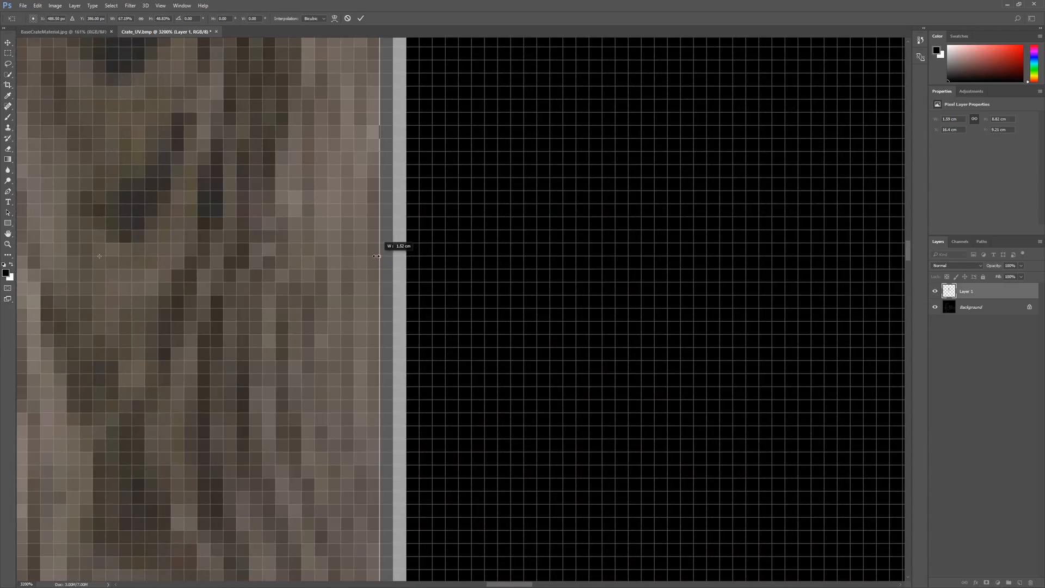
scroll(323, 267, "down", 5)
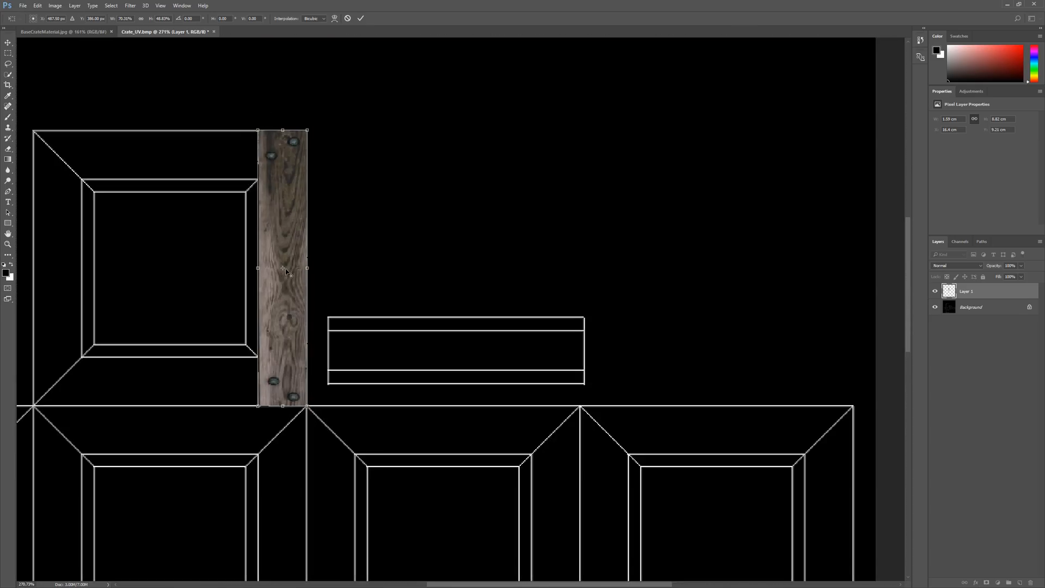
scroll(201, 280, "up", 2)
scroll(340, 251, "up", 4)
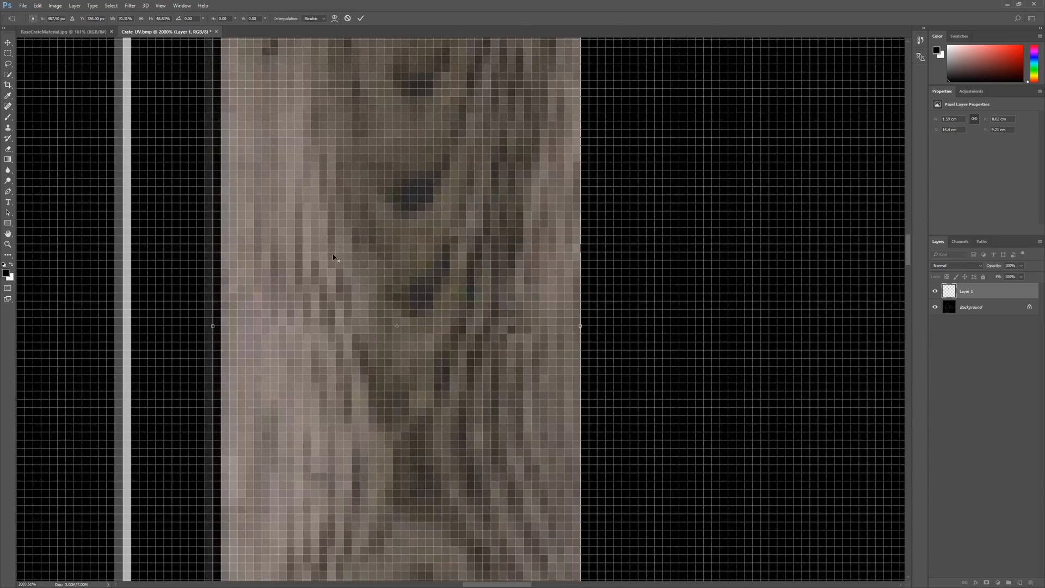
scroll(460, 234, "down", 6)
scroll(280, 304, "up", 1)
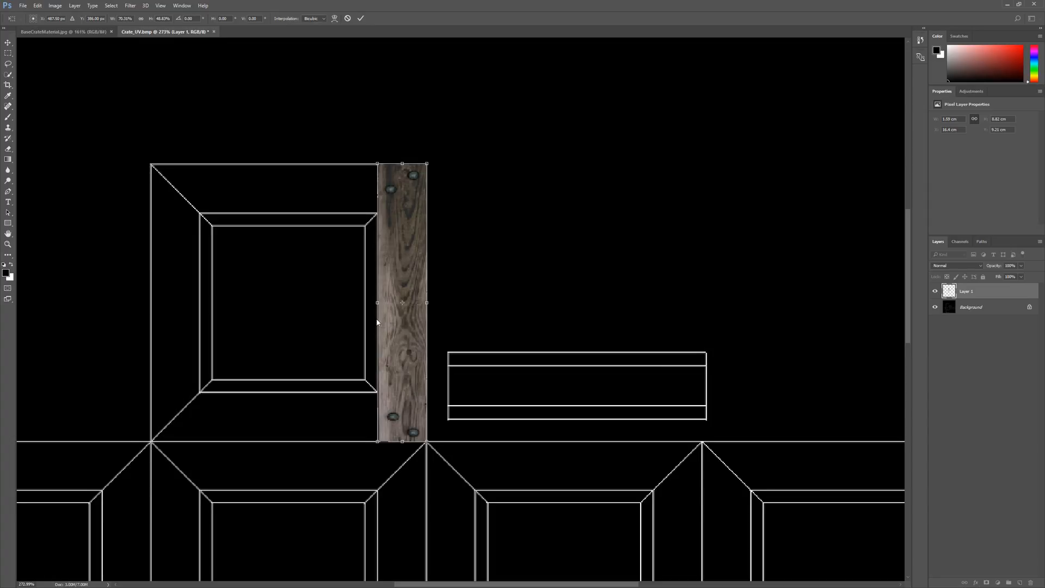
key("alt+space")
key("Escape")
key("Return")
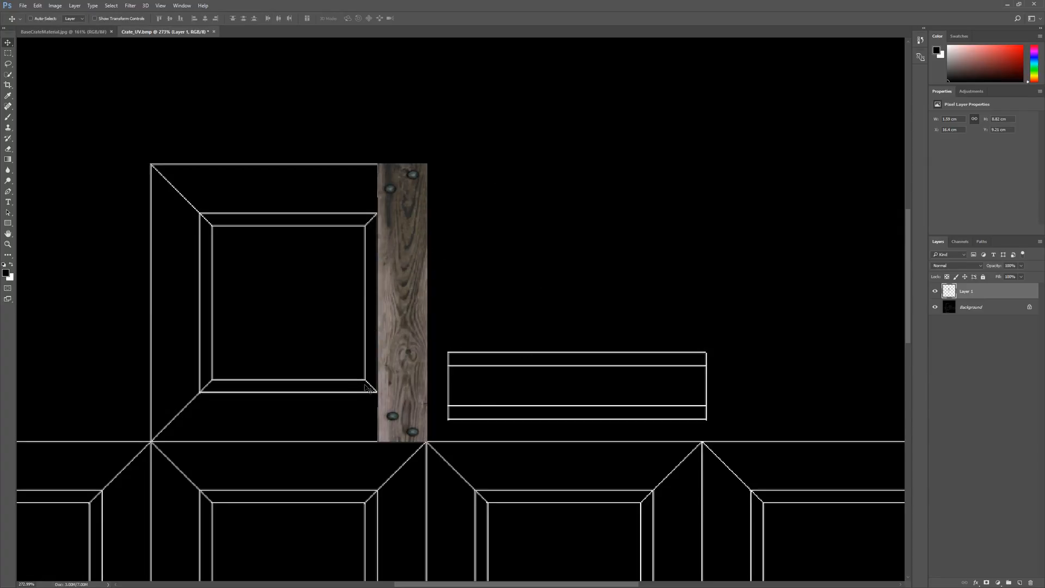
Copy the left vertical frame plank from BaseCrateMaterial and paste it into Crate_UV, placing it over the upper face's left frame strip.
scroll(391, 368, "down", 2)
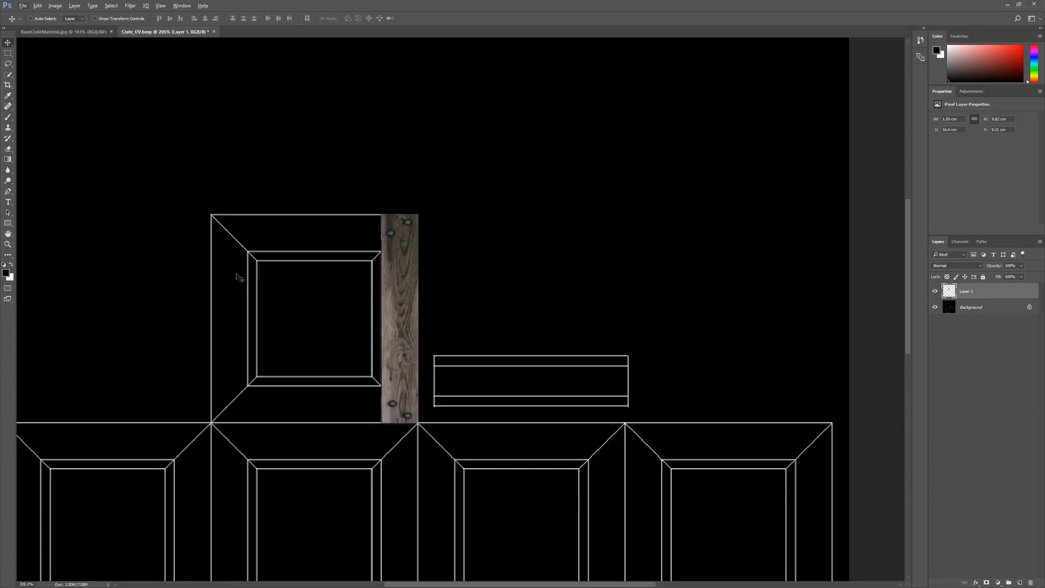
left_click(69, 31)
left_click(8, 53)
left_click_drag(293, 141, 333, 495)
key("ctrl+c")
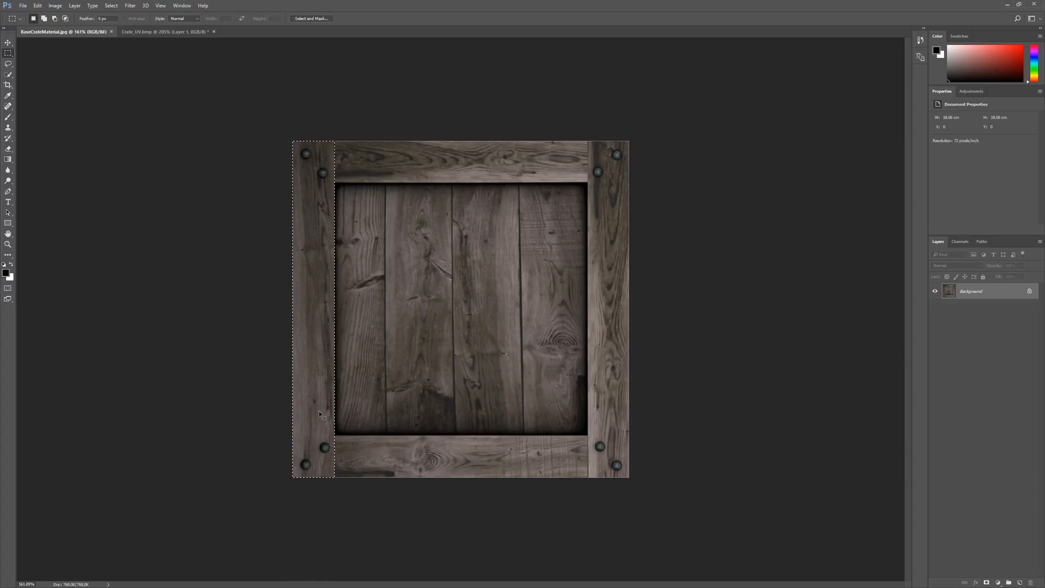
left_click(131, 32)
key("ctrl+v")
left_click(7, 42)
key("ctrl+v")
left_click_drag(434, 194, 235, 224)
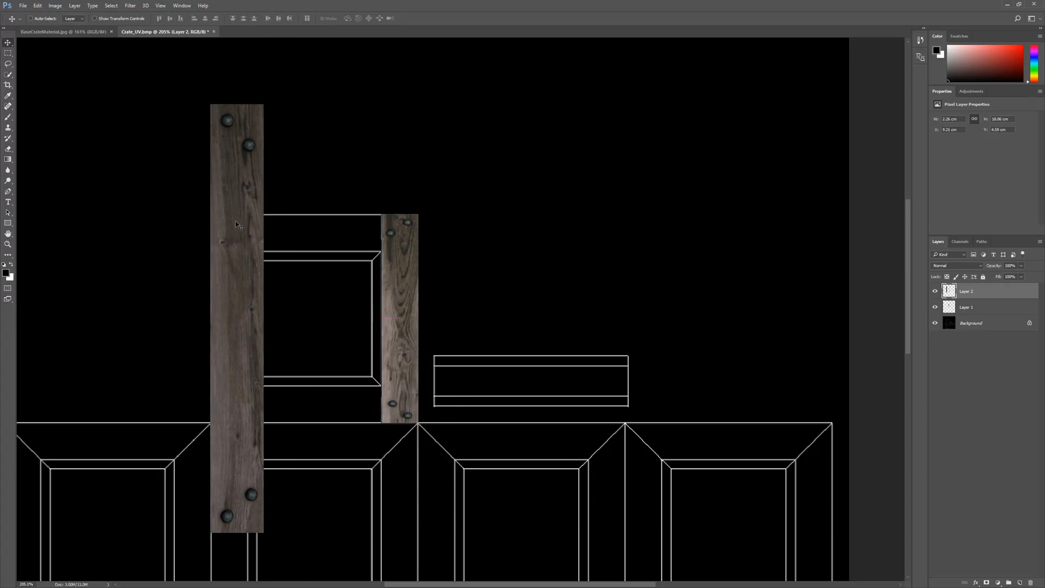
Free-transform the left plank, narrowing it to about 70% width and lowering its upper end to the UV face's outline.
key("ctrl+t")
left_click_drag(263, 104, 248, 215)
scroll(237, 342, "up", 5)
scroll(269, 313, "down", 5)
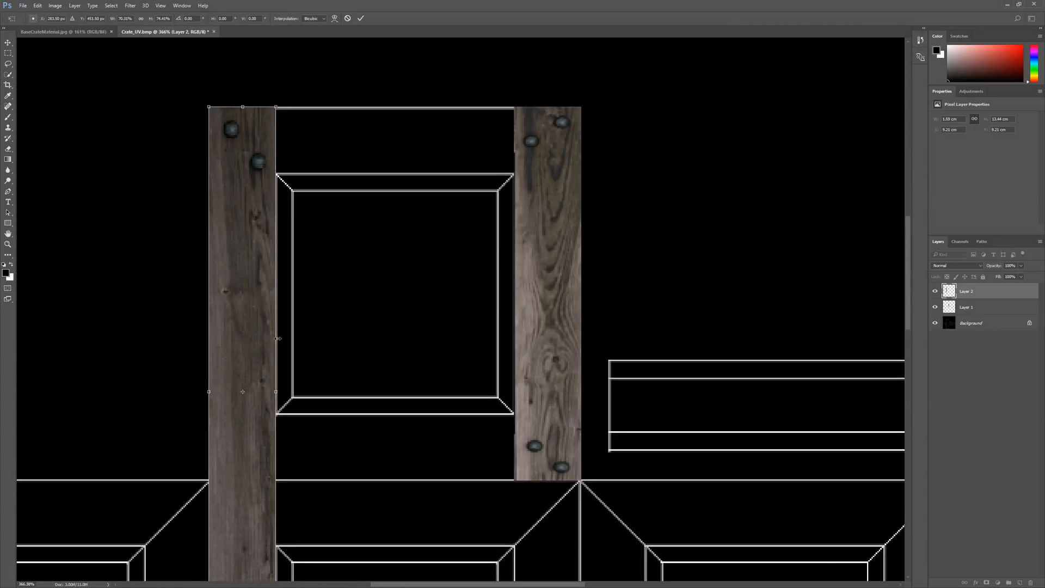
Raise the left plank's lower end to the upper face's bottom outline, shortening the plank to about 46.8% height.
scroll(414, 293, "up", 2)
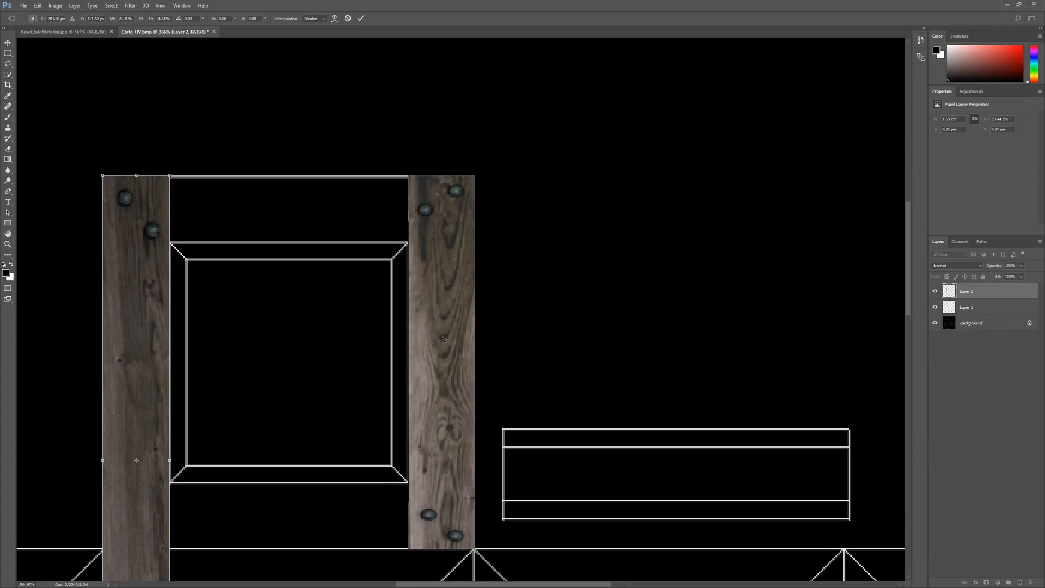
scroll(152, 400, "down", 4)
scroll(553, 135, "up", 2)
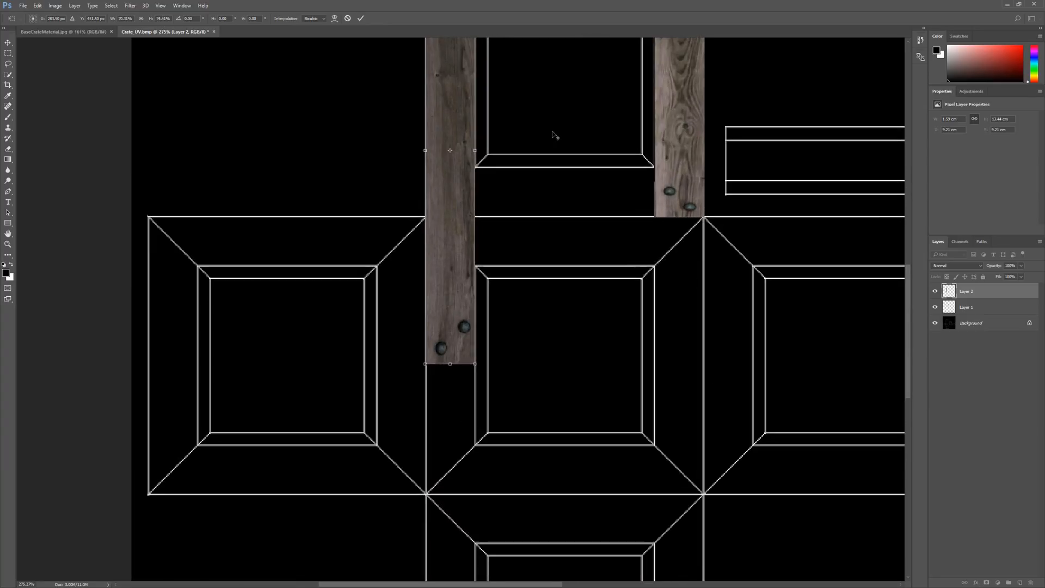
left_click_drag(450, 362, 462, 217)
scroll(462, 217, "up", 6)
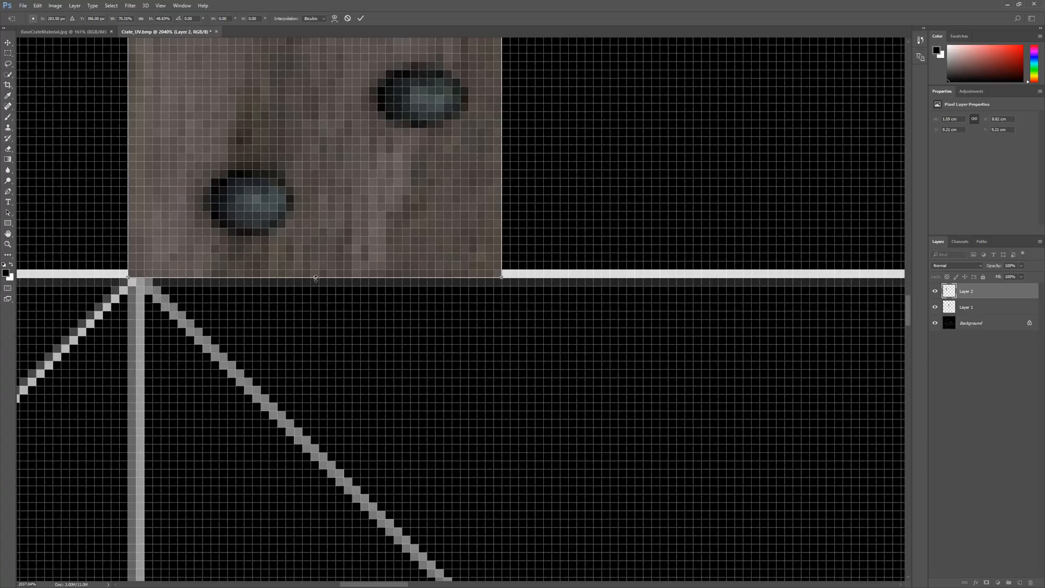
mouse_move(316, 278)
left_mouse_down()
mouse_move(317, 263)
mouse_move(324, 336)
mouse_move(326, 272)
left_mouse_up()
scroll(326, 271, "down", 3)
scroll(326, 272, "down", 3)
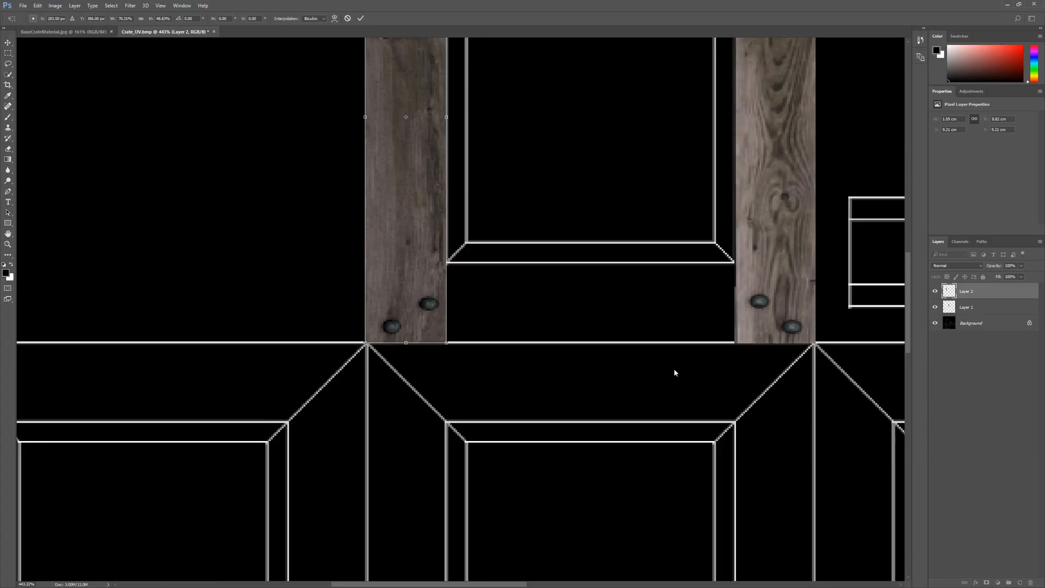
scroll(506, 317, "down", 2)
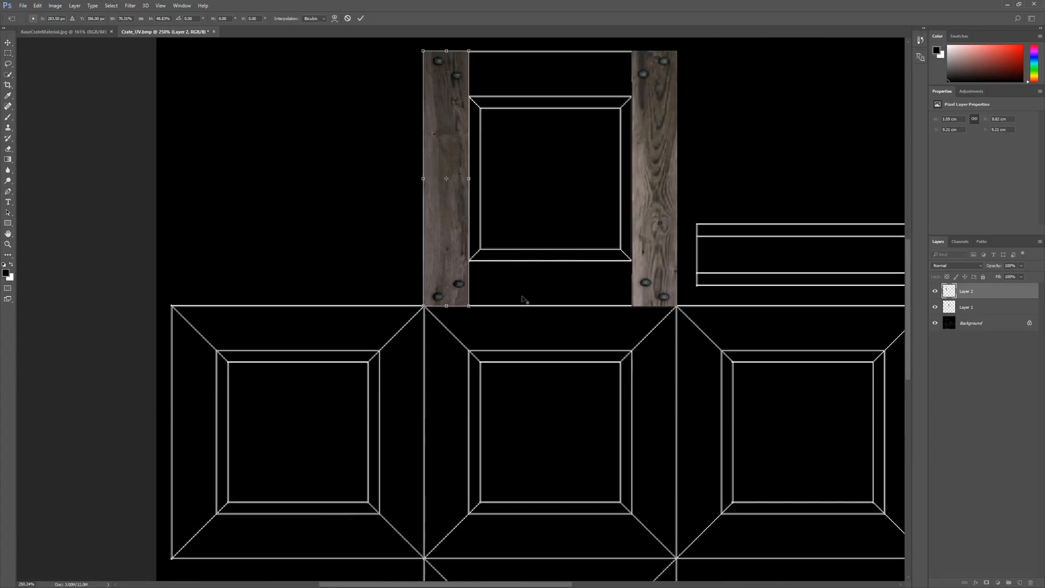
Widen the left plank to about 71.9% to cover the frame strip's inner edge, and apply the transform.
scroll(517, 151, "up", 5)
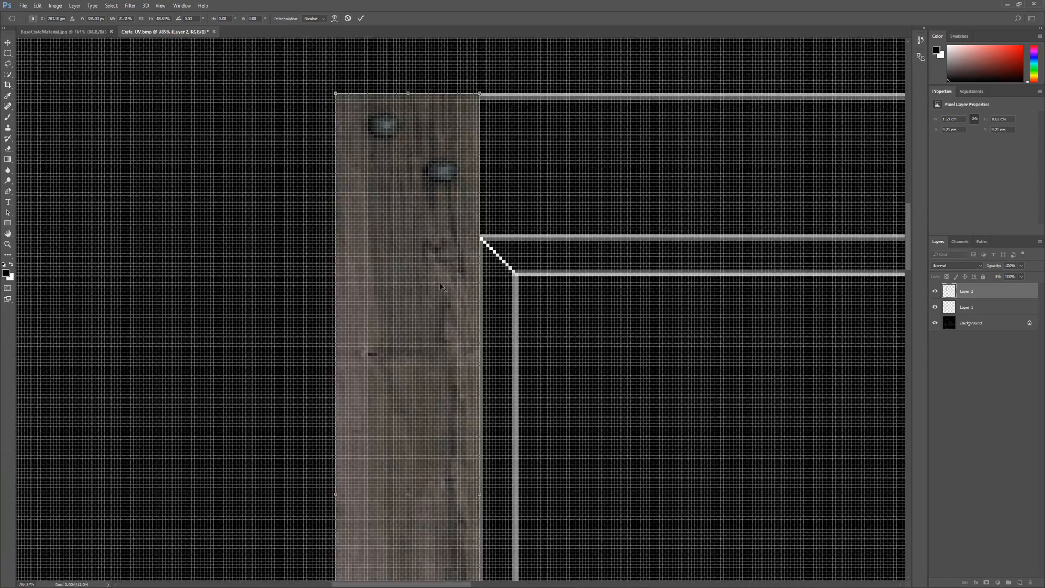
scroll(446, 276, "up", 1)
left_click_drag(474, 461, 477, 460)
scroll(534, 442, "down", 2)
scroll(534, 441, "down", 2)
scroll(719, 446, "up", 5)
scroll(456, 345, "down", 4)
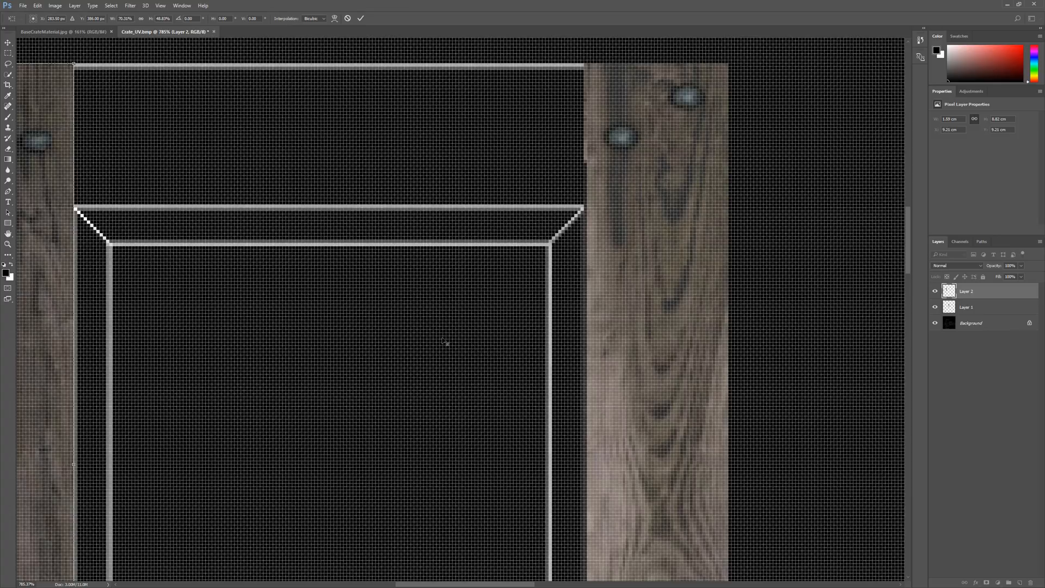
scroll(277, 430, "up", 4)
left_click_drag(296, 413, 299, 413)
left_click_drag(643, 399, 669, 338)
left_click_drag(423, 323, 494, 334)
scroll(475, 337, "down", 3)
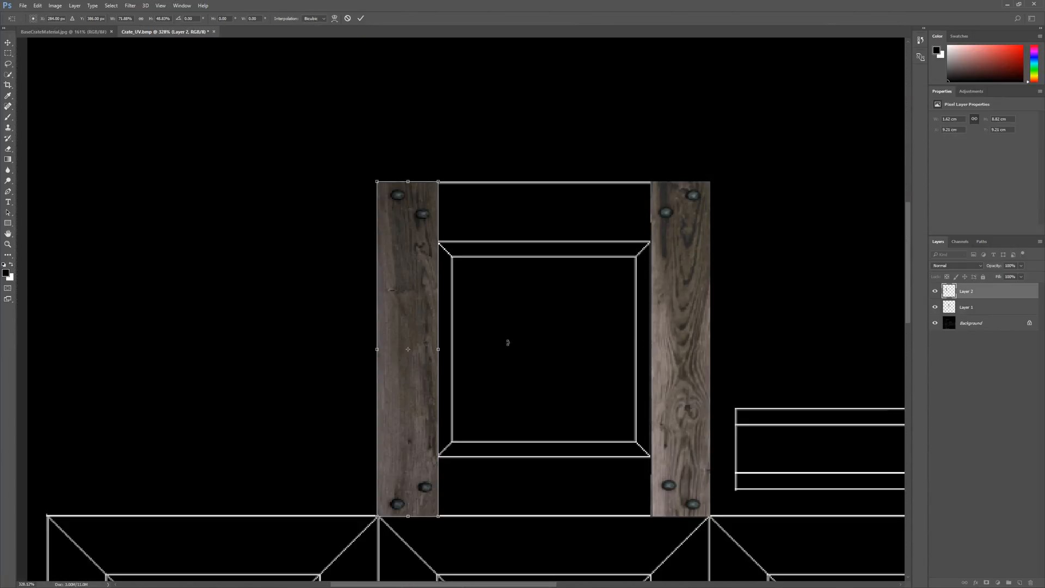
key("Return")
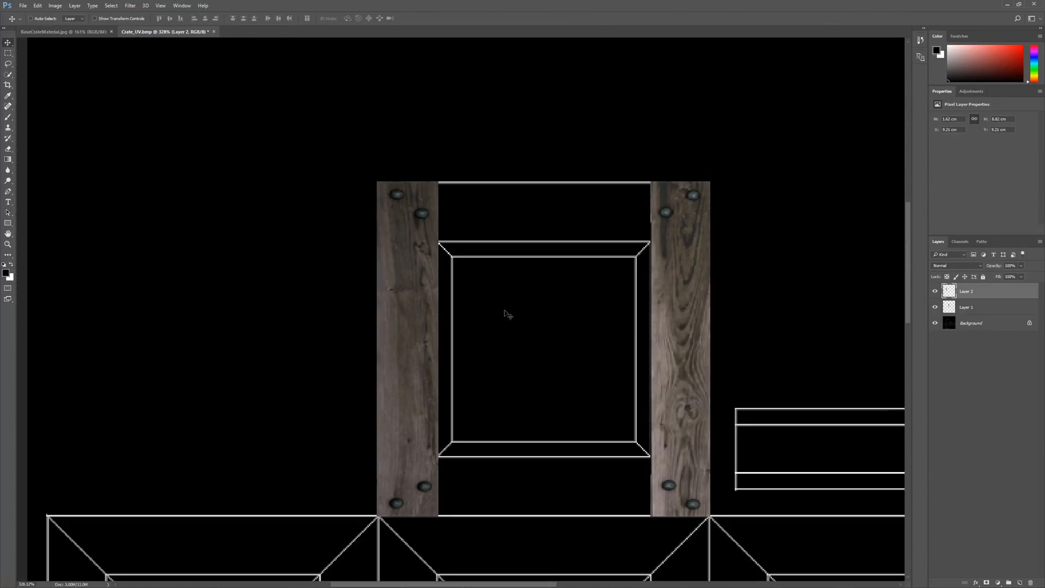
Rename the right plank's layer as RightSLat and the left plank's layer as LewftSlat.
scroll(572, 316, "down", 2)
scroll(605, 343, "up", 1)
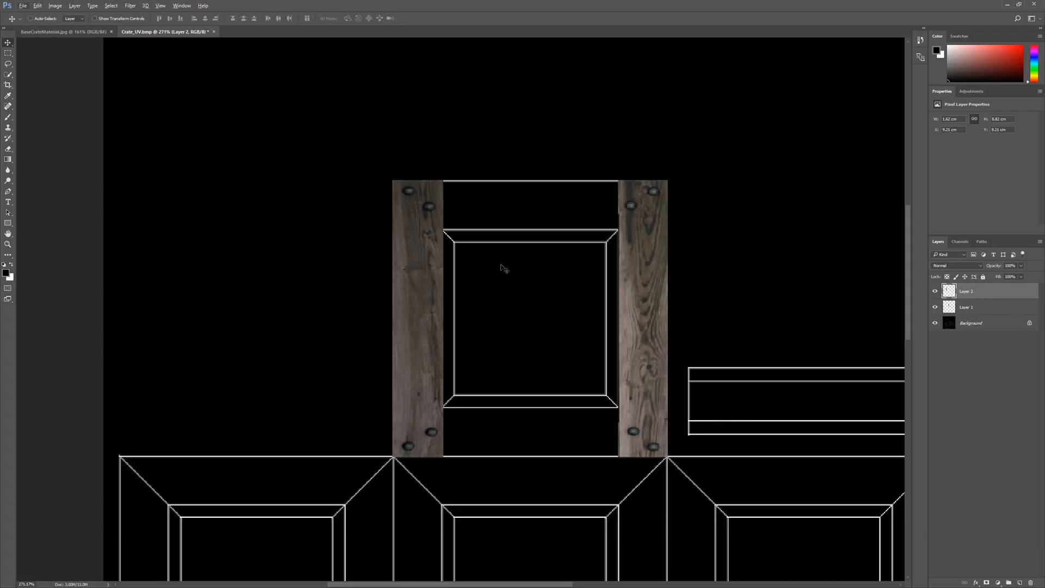
double_click(936, 308)
left_click(964, 309)
double_click(967, 308)
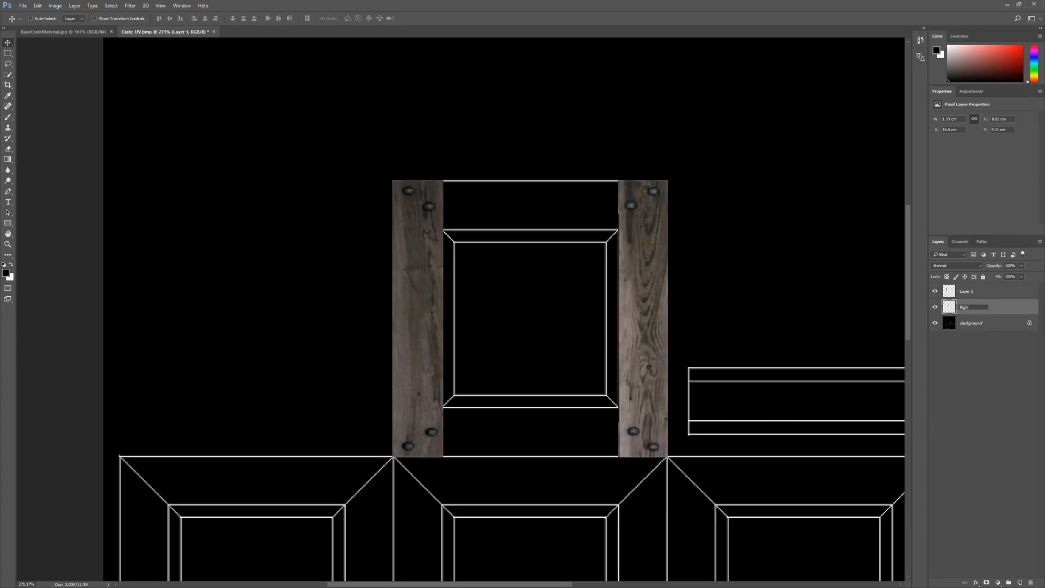
key("Return")
double_click(972, 293)
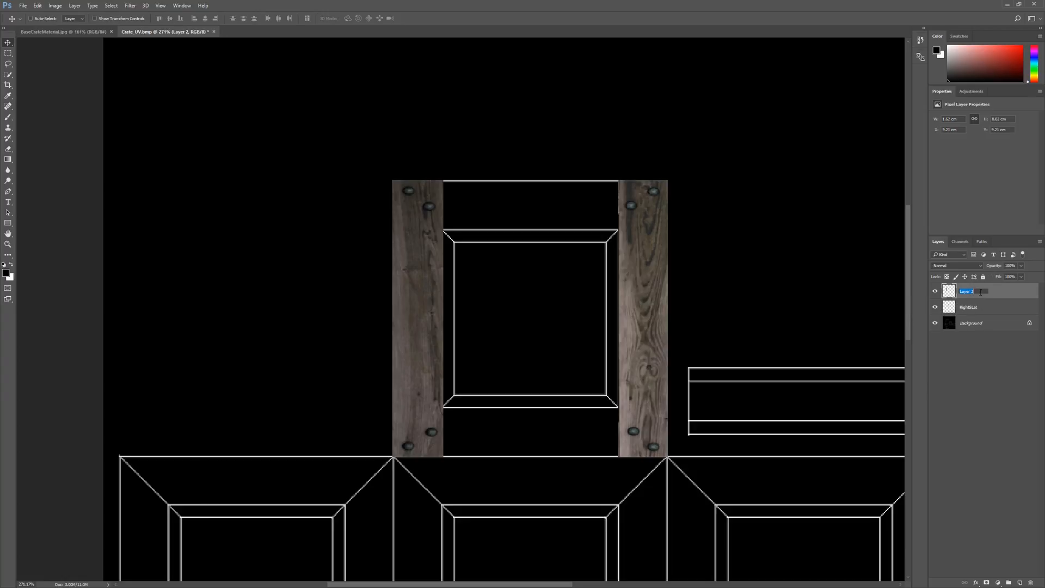
type("LewftSlat")
key("Return")
Make RightSLat the active layer, and marquee-select the upper horizontal frame plank between the vertical planks in BaseCrateMaterial.
left_click(981, 309)
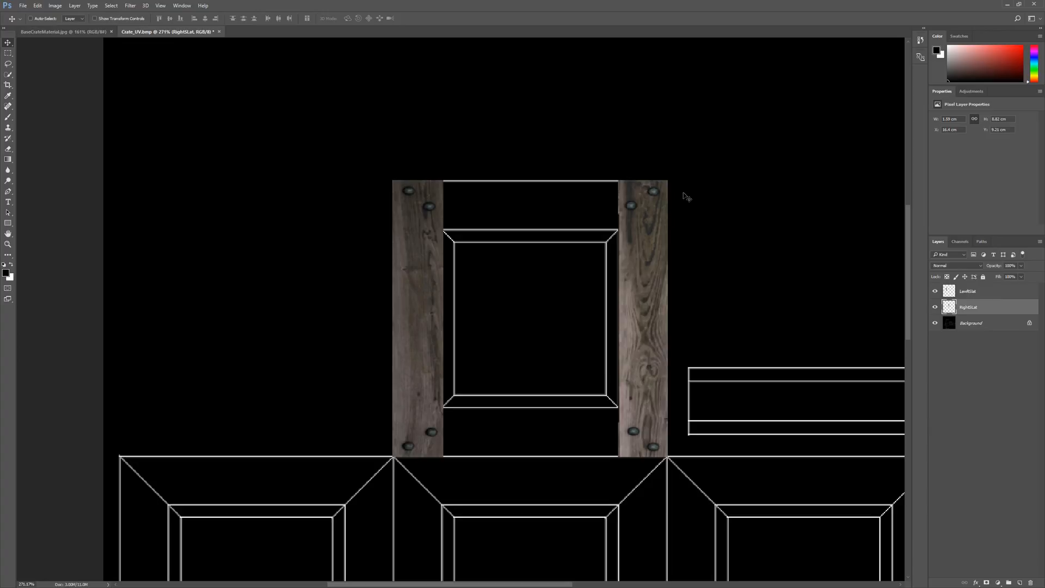
scroll(640, 288, "down", 3)
scroll(641, 290, "up", 4)
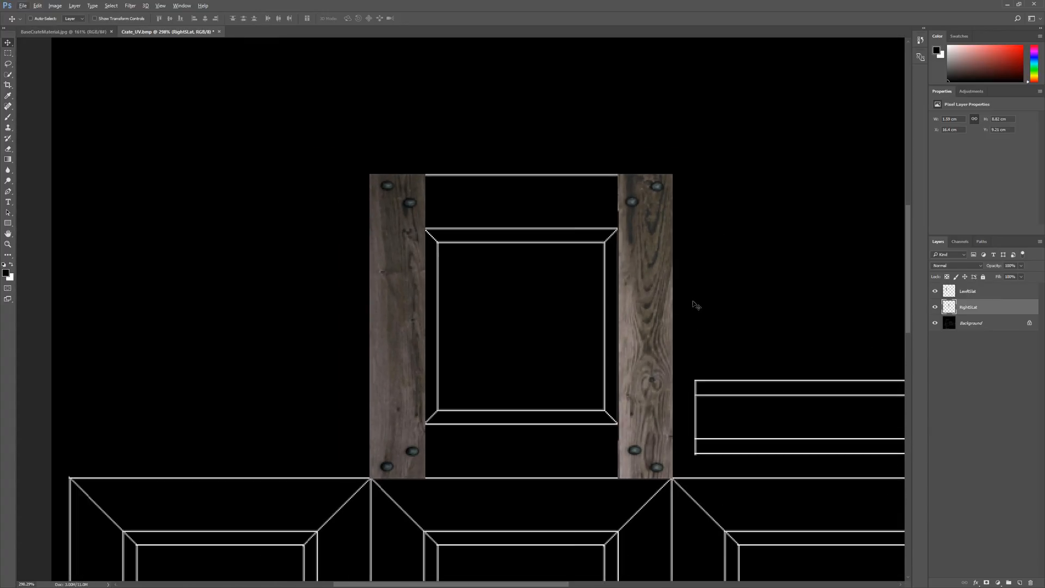
left_click(71, 31)
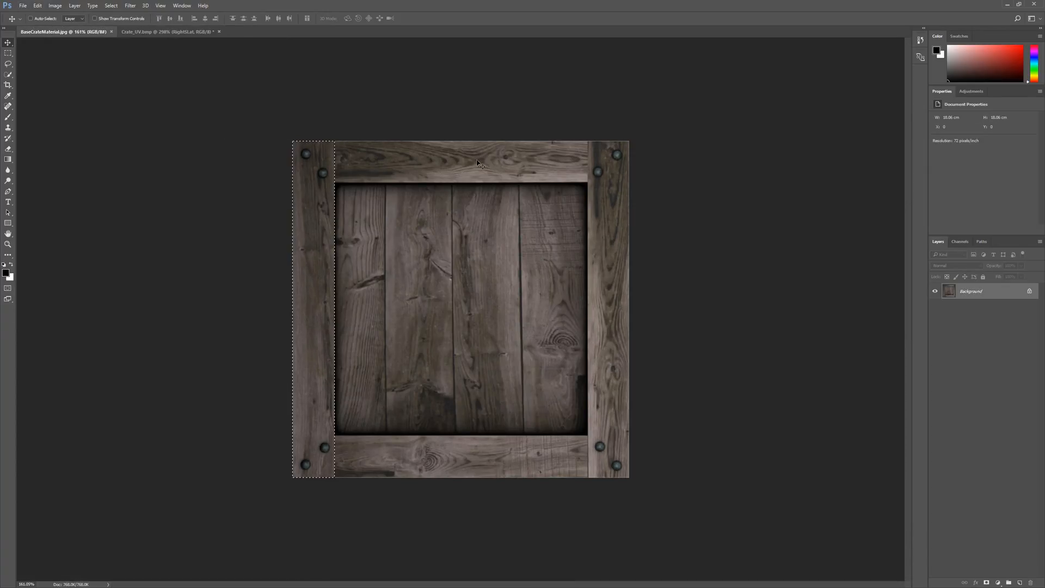
left_click(9, 53)
left_click(222, 171)
scroll(393, 155, "up", 6)
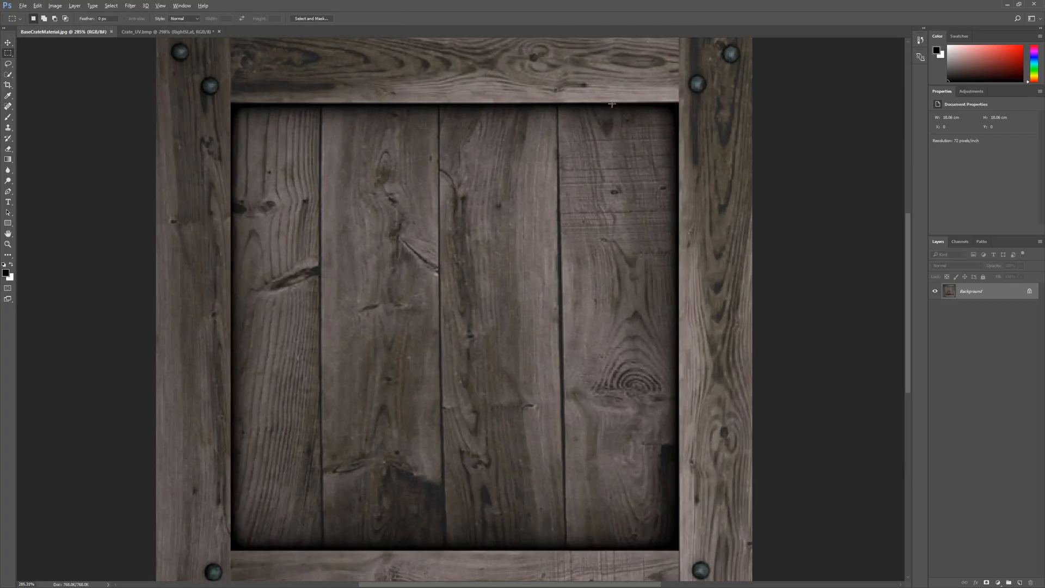
scroll(541, 119, "up", 3)
scroll(540, 118, "up", 2)
left_click_drag(679, 112, 231, 187)
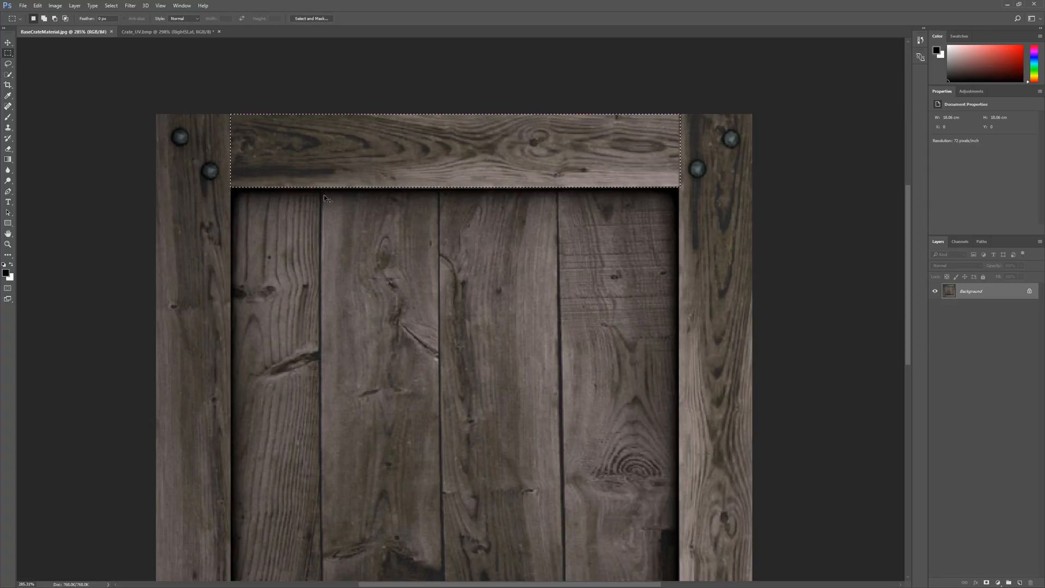
Paste the copied horizontal plank into Crate_UV and move it over the upper face's top frame strip.
left_click(166, 32)
key("ctrl+v")
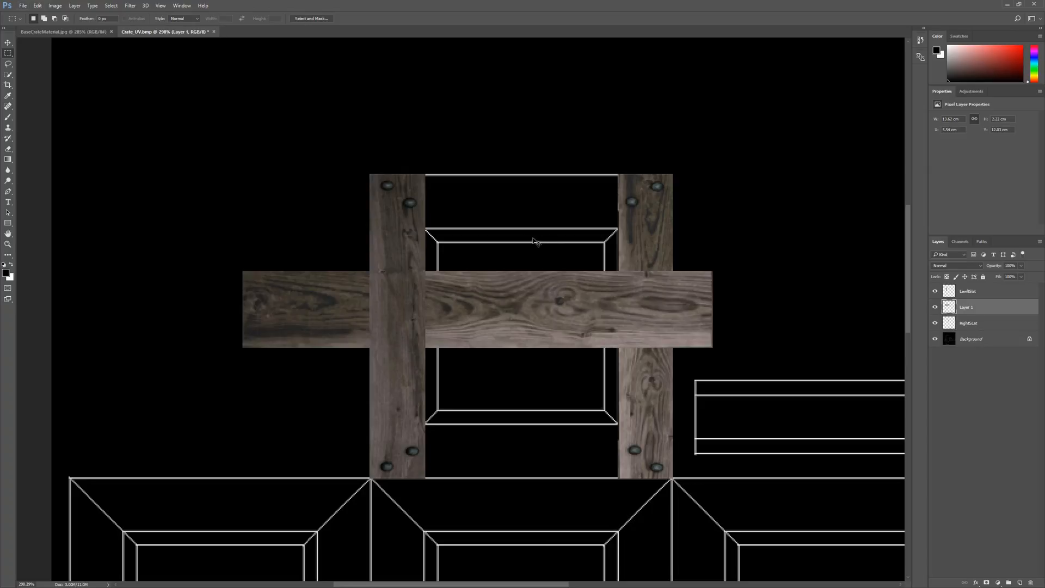
left_click(8, 42)
left_click_drag(533, 315, 559, 220)
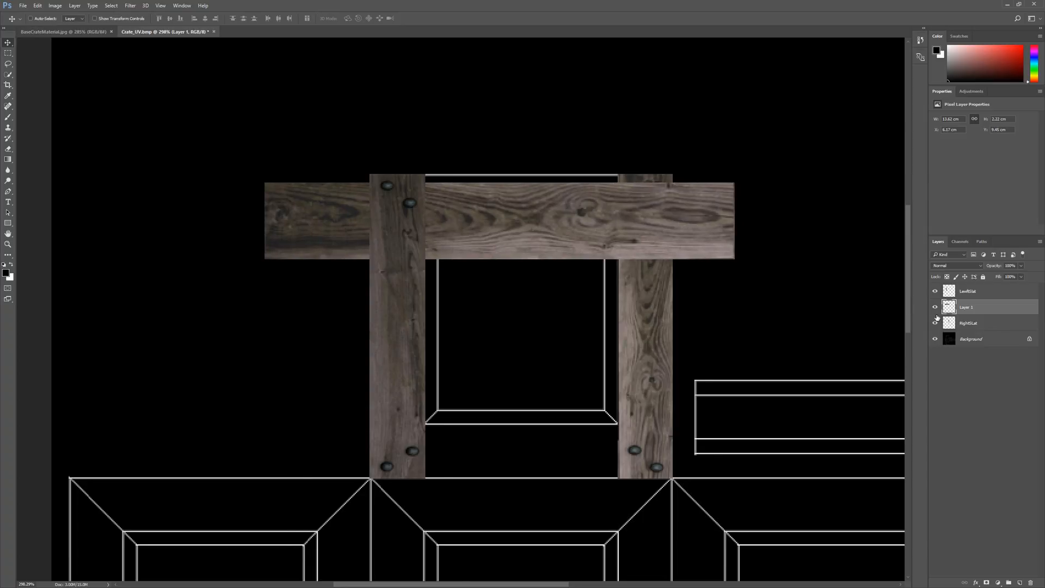
Rename the pasted horizontal plank's layer as TopSlat and place it below RightSLat in the layer order.
double_click(971, 308)
type("TopD")
key("Return")
mouse_move(974, 309)
left_mouse_down()
mouse_move(974, 326)
mouse_move(971, 294)
mouse_move(976, 324)
left_mouse_up()
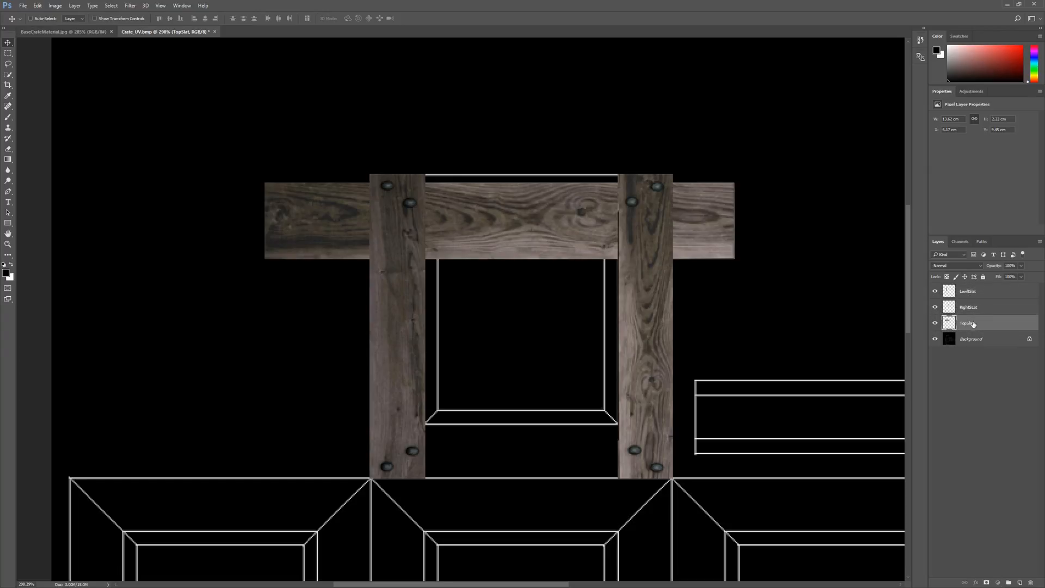
Move TopSlat onto the upper frame strip, scale its height to 71.43%, and narrow it to fit between the vertical slats.
left_click_drag(588, 237, 551, 205)
key("ctrl+t")
left_click_drag(747, 148, 617, 174)
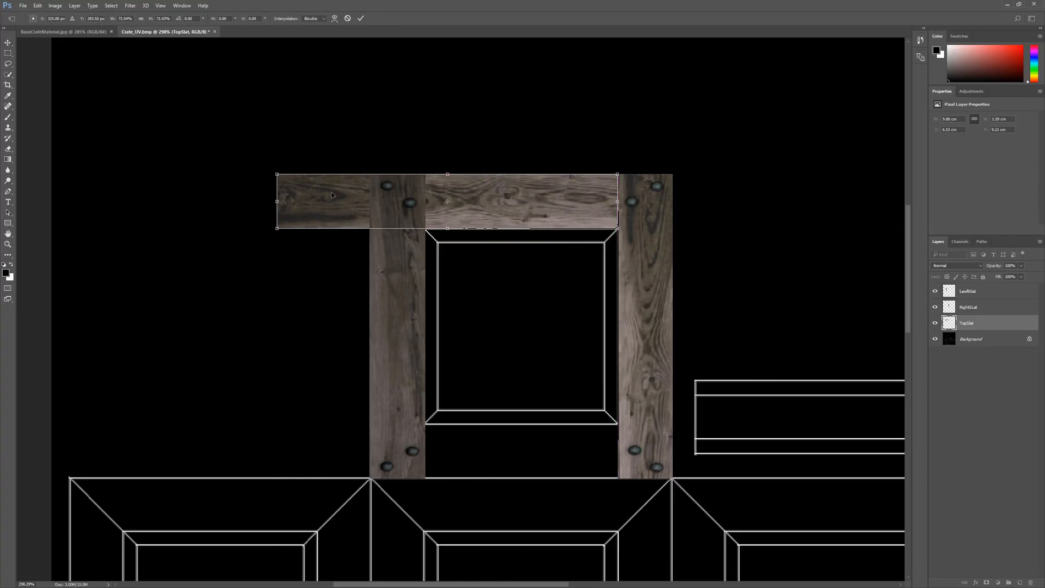
left_click_drag(279, 202, 425, 202)
Extend both ends of TopSlat slightly to meet the vertical slats, at about 41.4% width, and apply the transform.
scroll(482, 194, "up", 3)
scroll(556, 188, "up", 8)
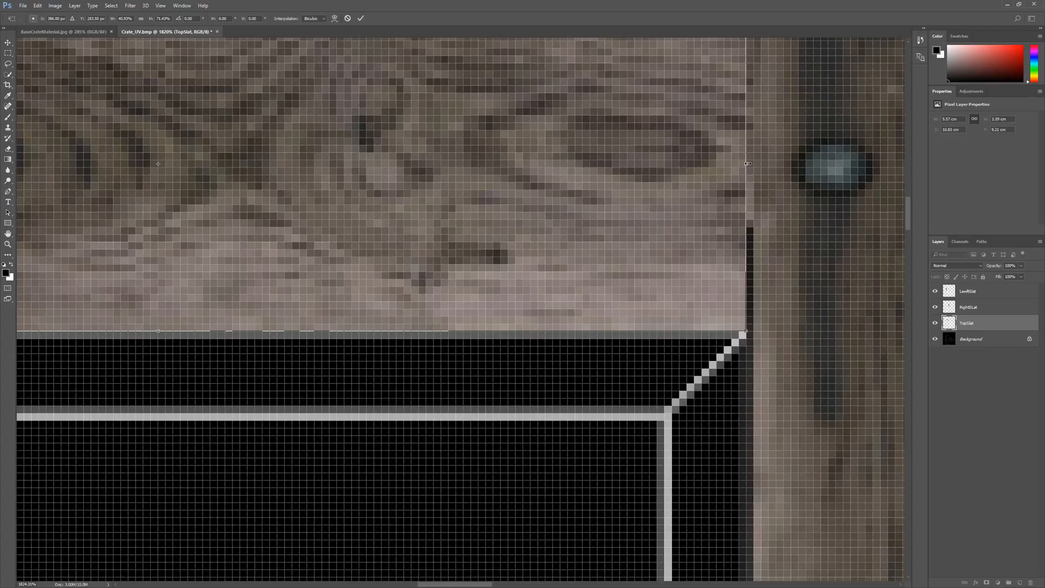
left_click_drag(748, 163, 754, 163)
scroll(486, 198, "down", 4)
scroll(486, 198, "down", 5)
scroll(248, 235, "up", 8)
left_click_drag(244, 214, 234, 211)
scroll(390, 253, "down", 13)
scroll(551, 355, "up", 3)
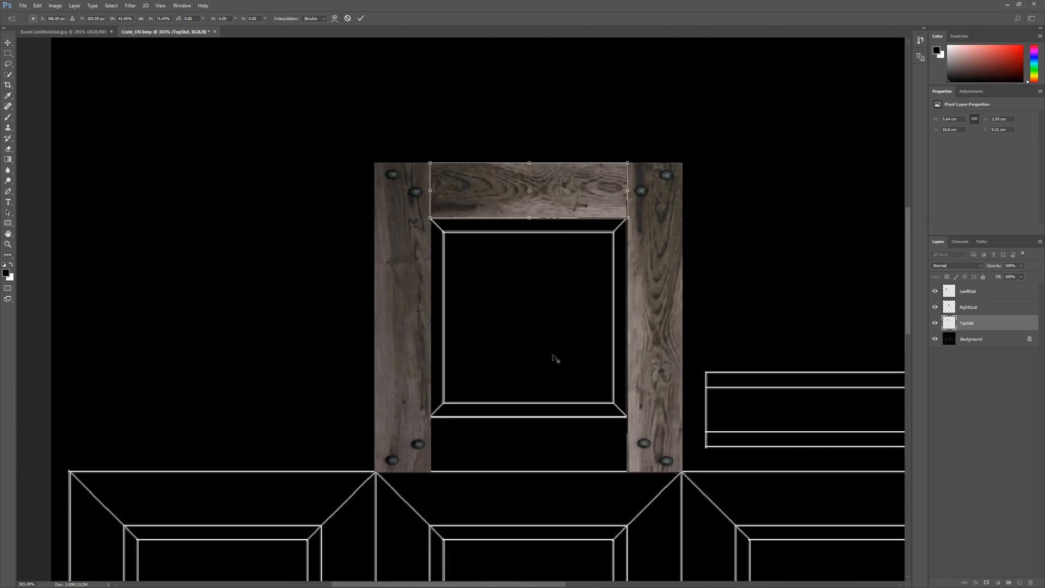
key("alt+space")
key("Escape")
key("Return")
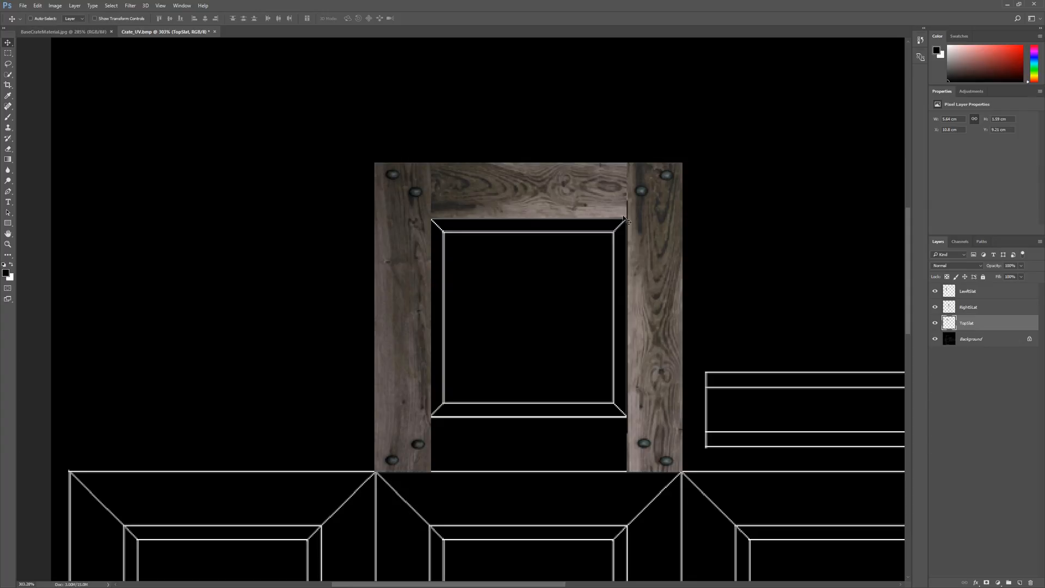
Trim the thin sliver off RightSLat's inner edge using a tall rectangular marquee, and clear the selection.
scroll(678, 219, "up", 2)
left_click(970, 307)
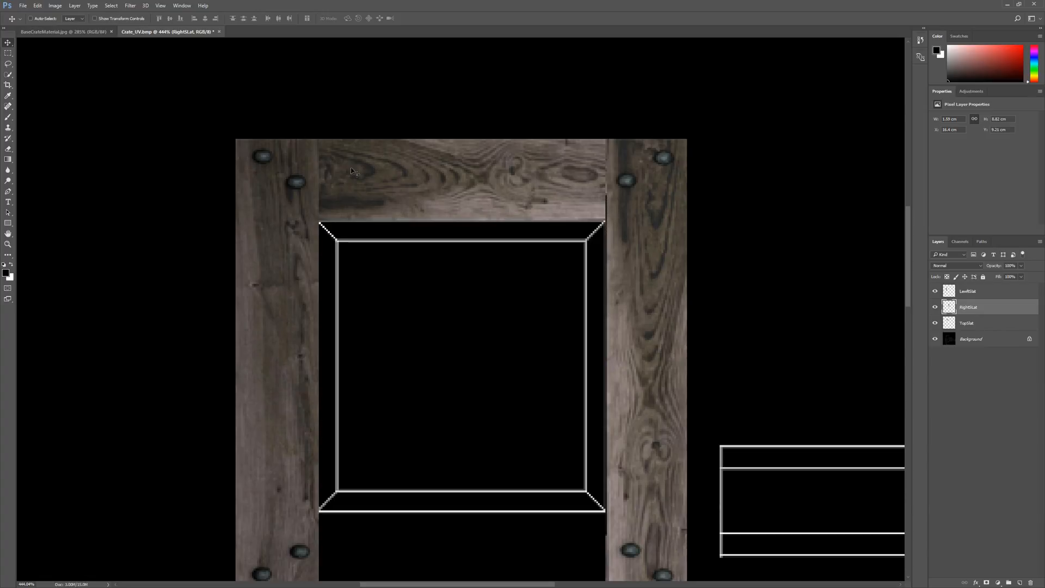
left_click(8, 53)
scroll(411, 271, "down", 5)
scroll(488, 321, "up", 3)
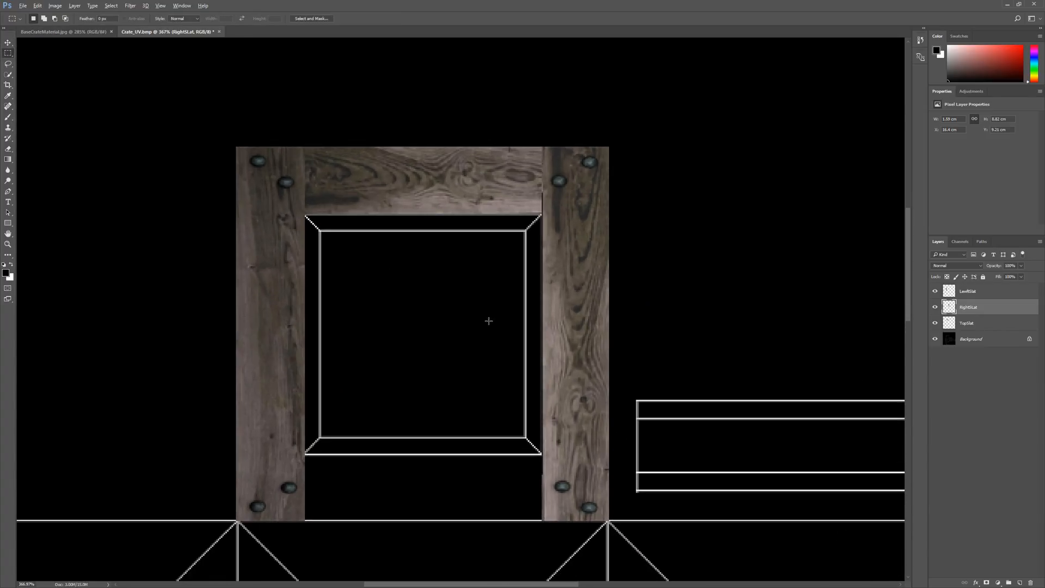
left_click_drag(505, 129, 542, 548)
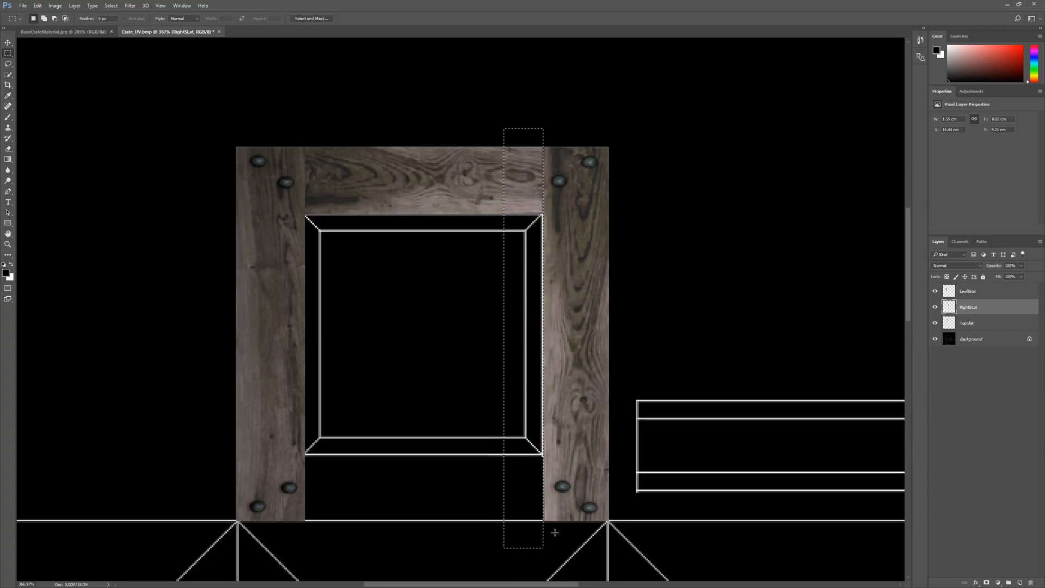
key("ctrl+d")
left_click(8, 43)
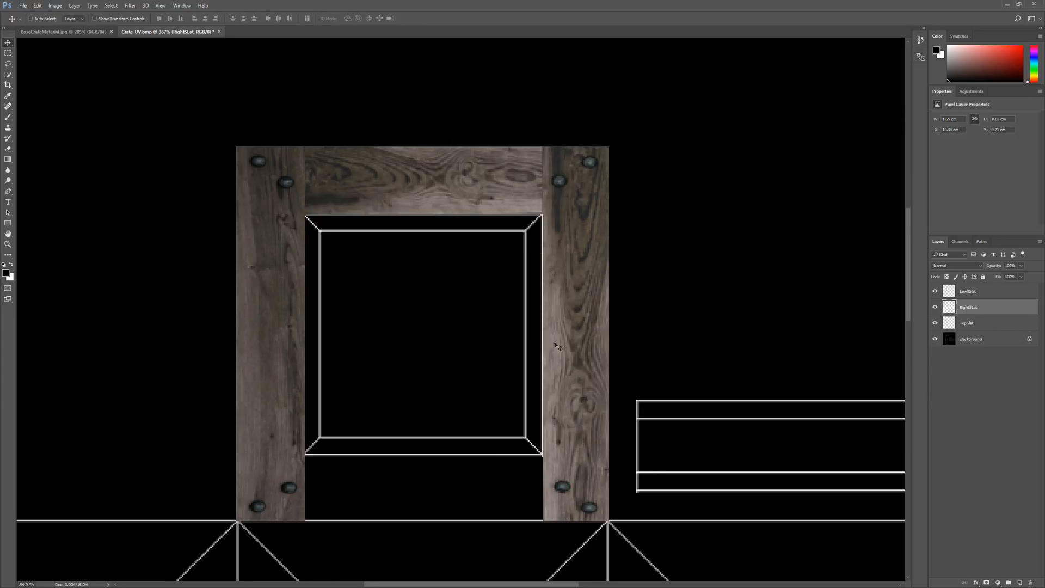
Widen RightSLat to 102.27% so its inner edge covers the white frame line, and apply the transform.
scroll(570, 307, "up", 3)
scroll(541, 142, "down", 2)
key("ctrl+t")
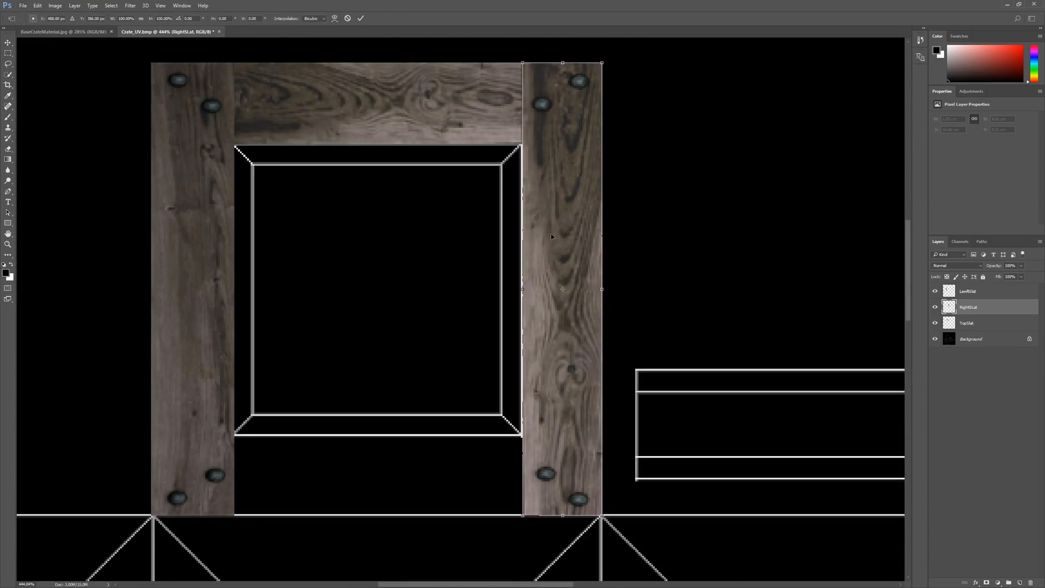
scroll(548, 242, "up", 4)
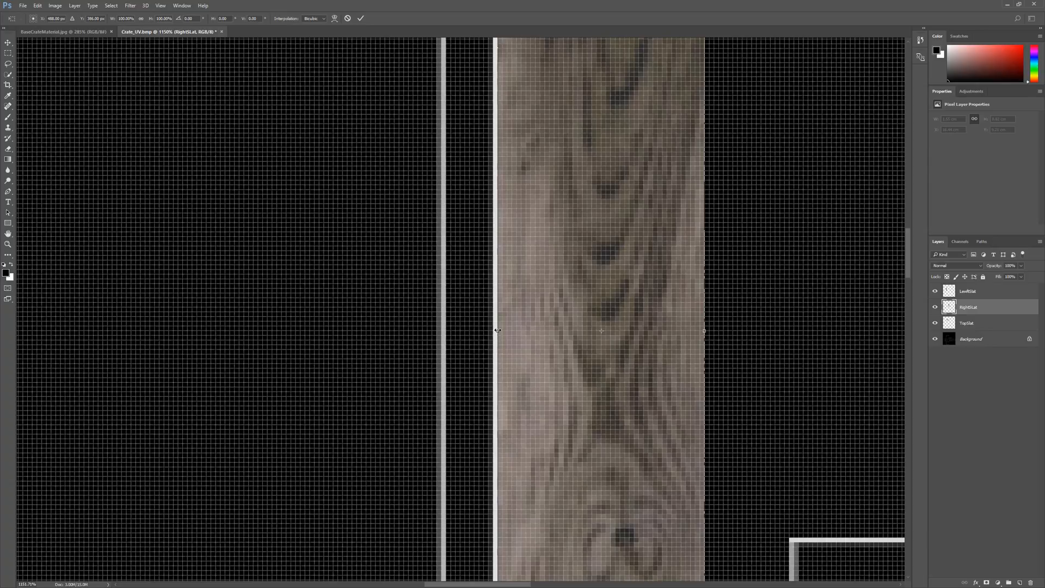
left_click_drag(495, 331, 493, 330)
key("Return")
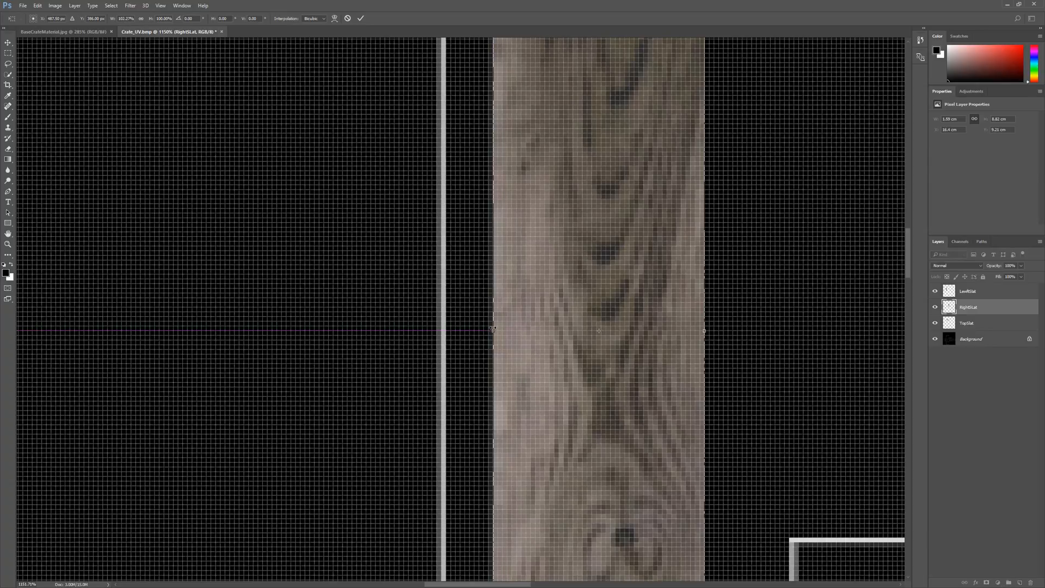
scroll(495, 329, "down", 5)
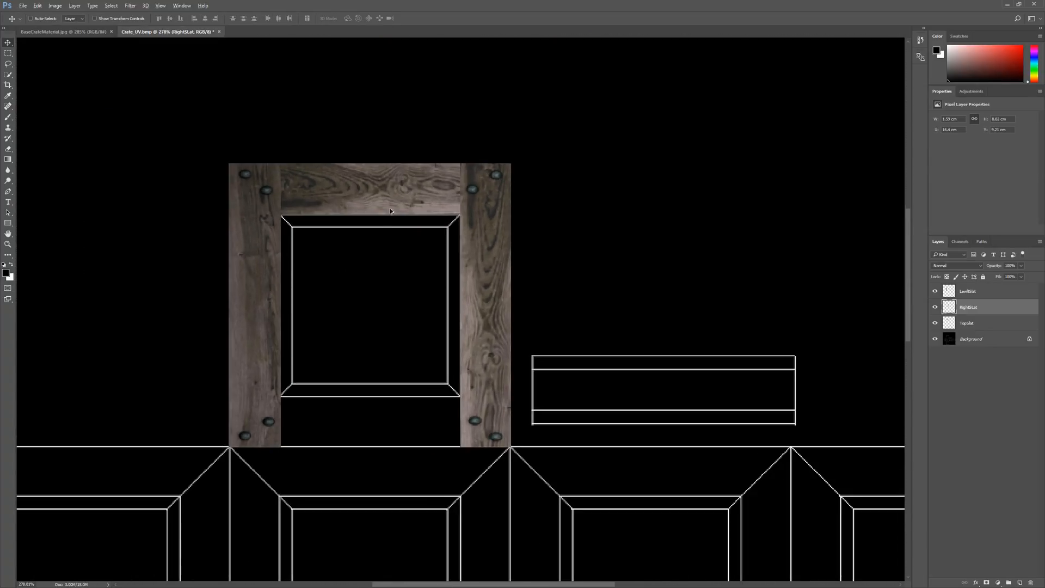
Marquee-select the lower horizontal frame plank between the vertical planks in BaseCrateMaterial and copy it.
left_click(63, 32)
scroll(419, 364, "down", 2)
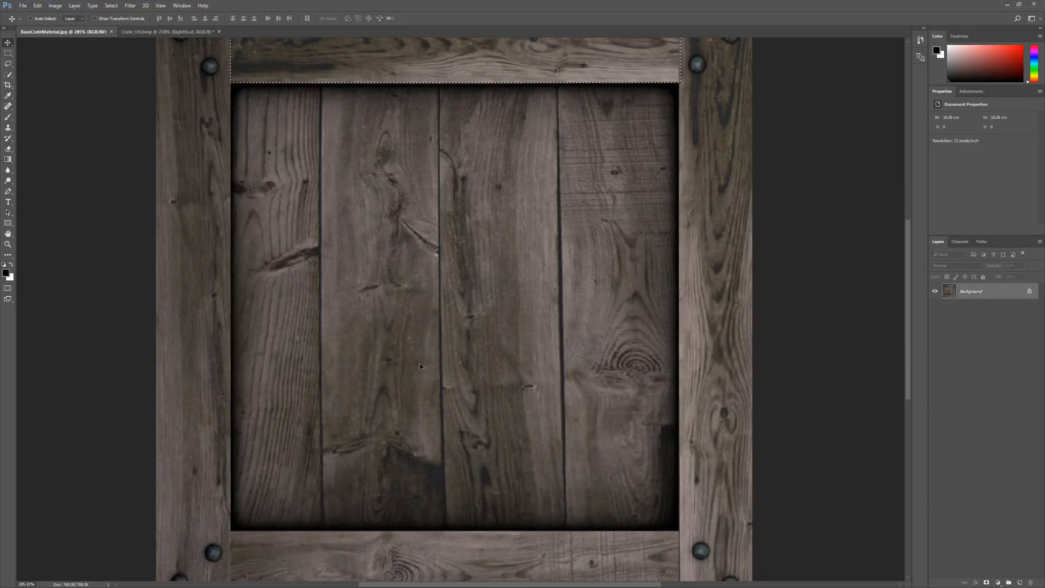
scroll(450, 386, "down", 2)
key("m")
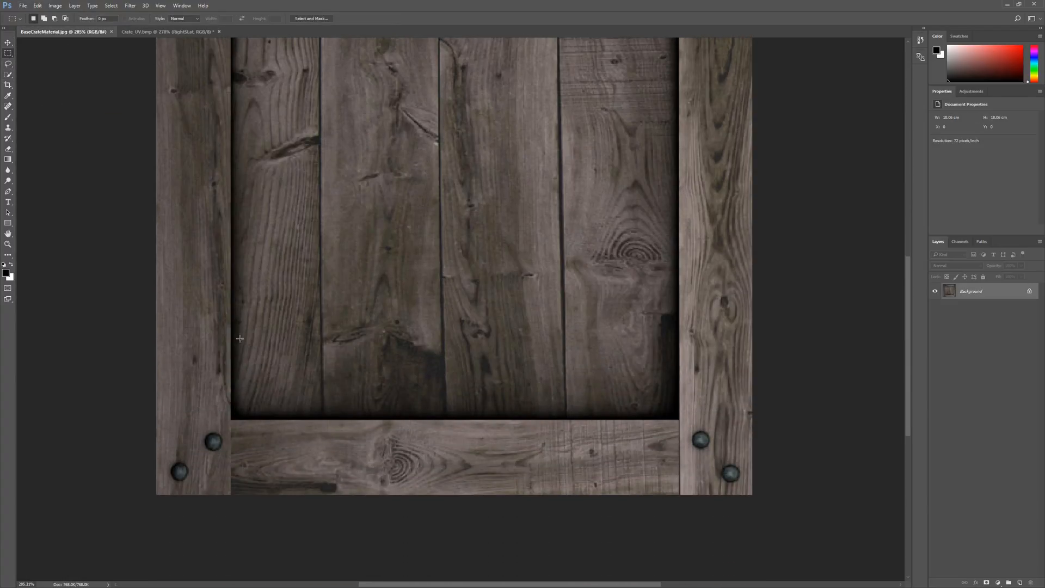
left_click_drag(231, 420, 679, 495)
key("ctrl+c")
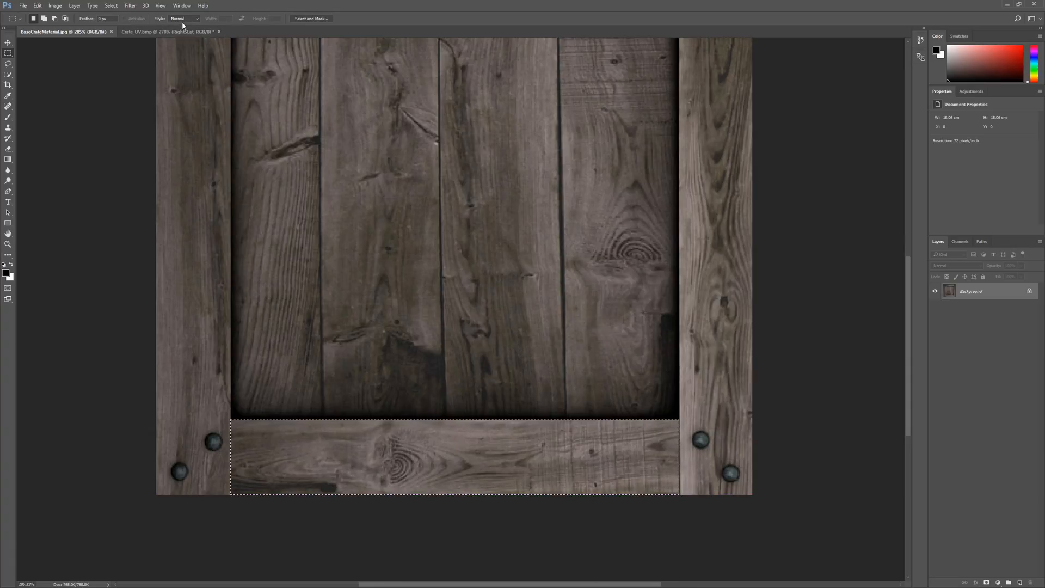
Paste the copied lower plank into Crate_UV and move it across the upper face's opening.
left_click(166, 31)
key("ctrl+v")
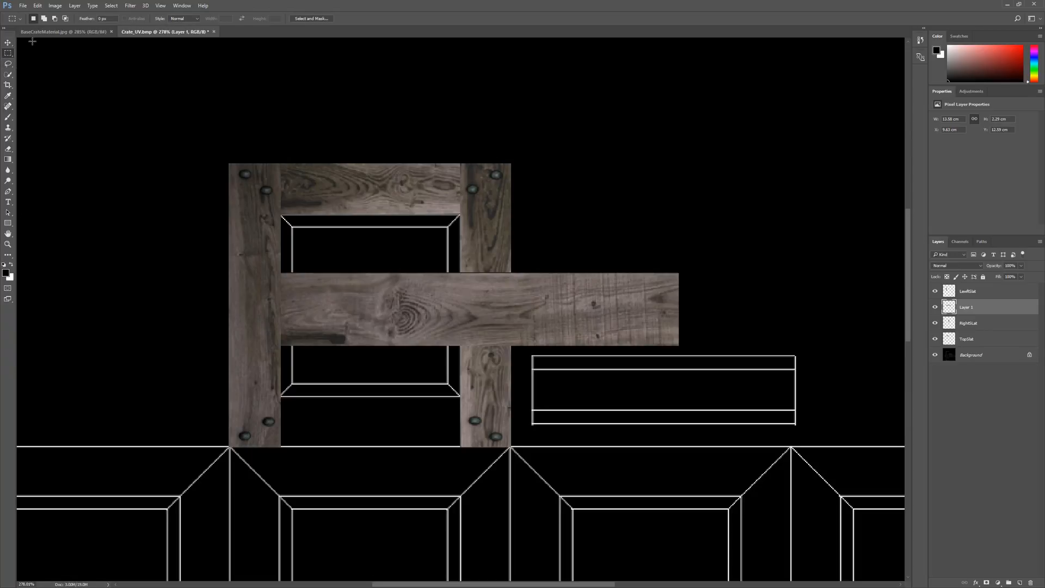
left_click(8, 42)
left_click_drag(503, 303, 425, 317)
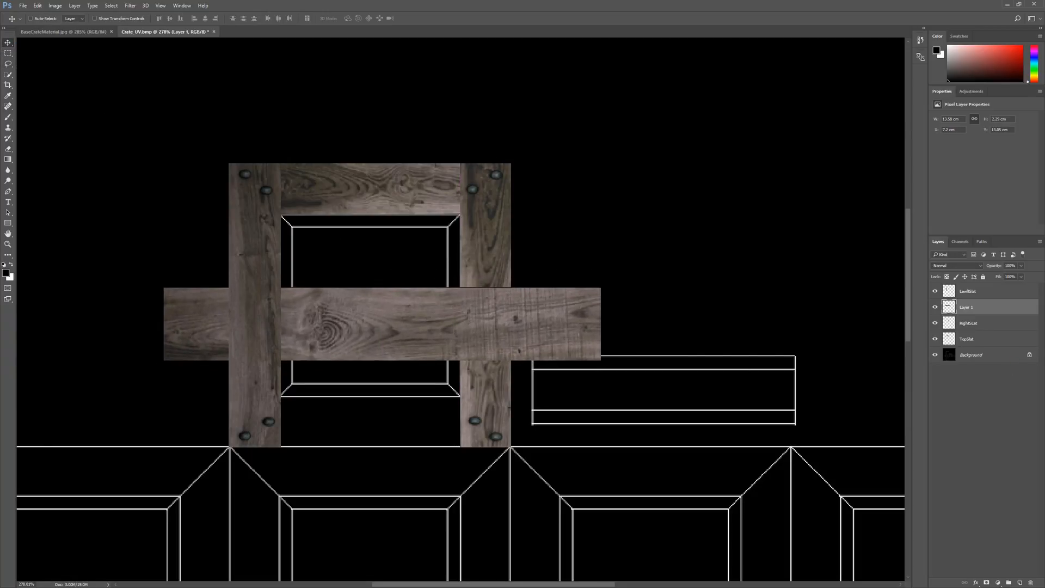
Place the pasted plank's layer below TopSlat in the layer order and rename it as BotSlat.
left_click_drag(973, 310, 972, 345)
double_click(966, 339)
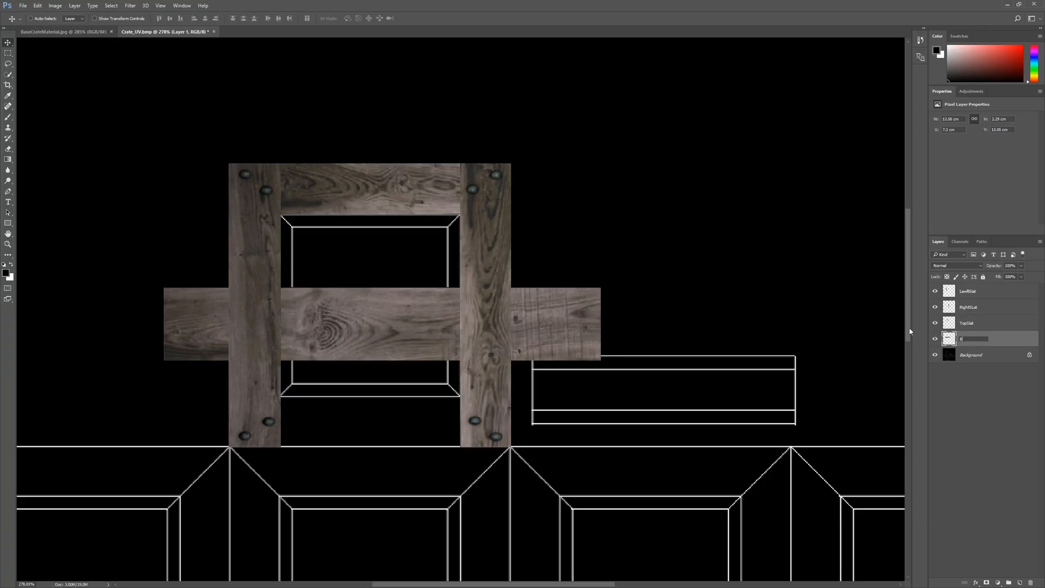
key("Return")
Move BotSlat to the lower frame strip and scale it to about 41% width and 70.77% height between the vertical slats.
left_click_drag(341, 330, 459, 418)
key("ctrl+t")
left_click_drag(718, 374, 460, 395)
scroll(372, 399, "up", 5)
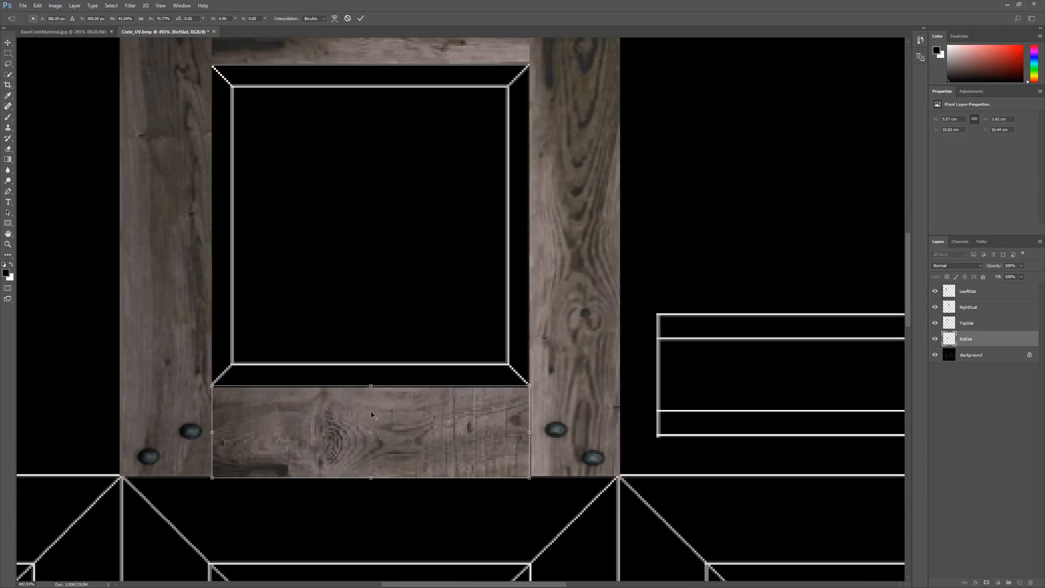
Raise BotSlat's upper edge to the frame line, align its lower edge with the vertical slats' ends, and apply the transform.
left_click_drag(373, 354, 374, 352)
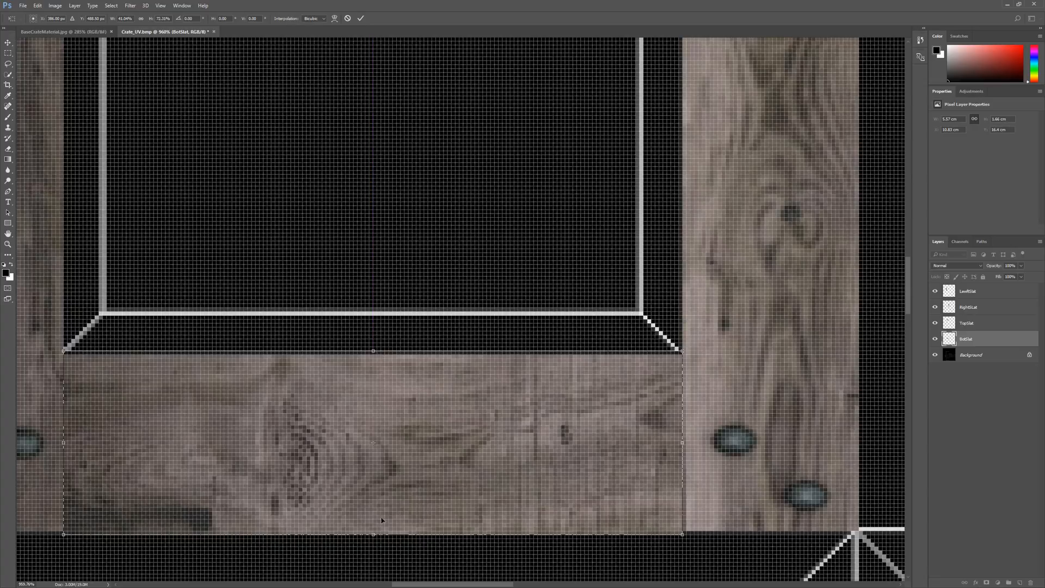
key("Right")
key("Left")
mouse_move(374, 535)
left_mouse_down()
mouse_move(375, 520)
mouse_move(375, 531)
left_mouse_up()
key("Return")
scroll(440, 497, "down", 5)
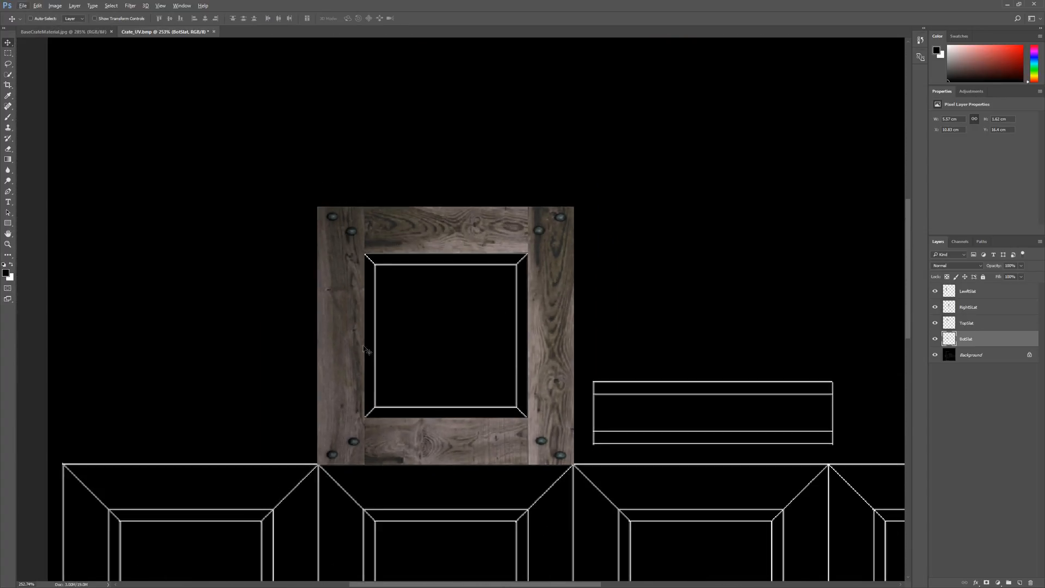
Examine the four-slat frame against the rest of the UV layout and the BaseCrateMaterial image.
scroll(504, 406, "down", 8)
scroll(504, 407, "up", 6)
scroll(295, 134, "up", 4)
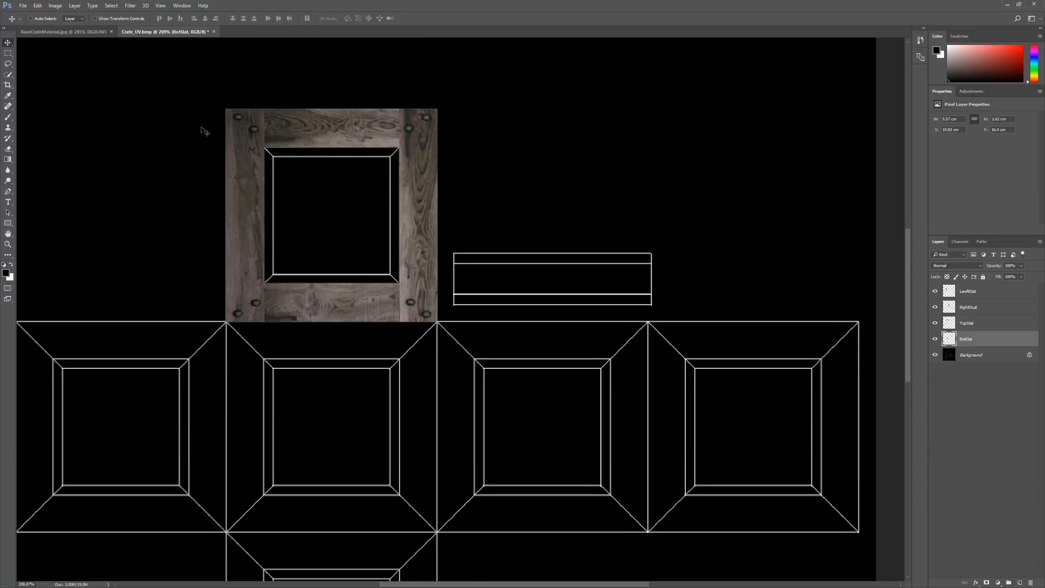
scroll(217, 135, "up", 3)
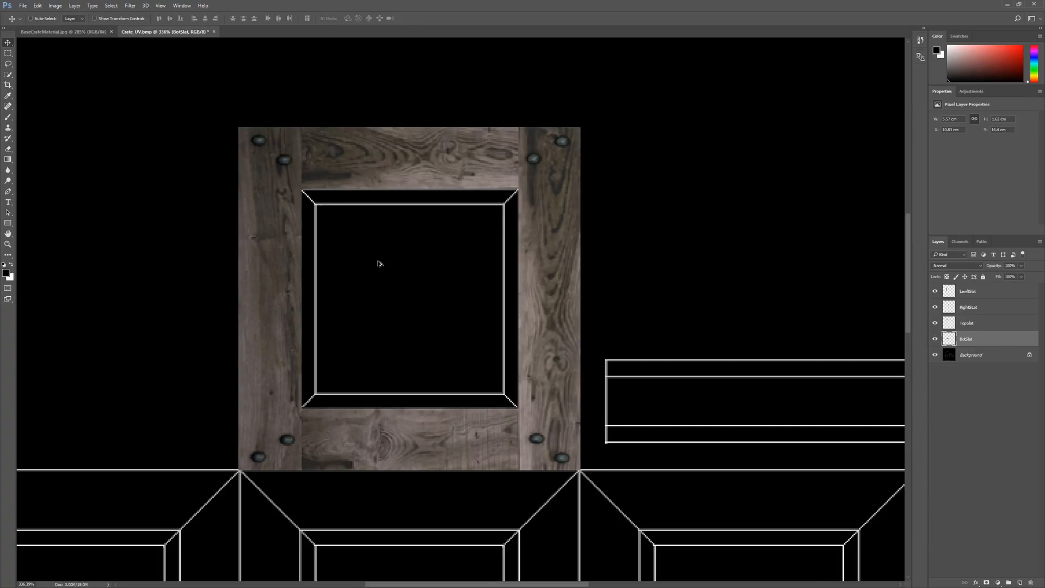
scroll(401, 261, "down", 1)
scroll(402, 261, "up", 2)
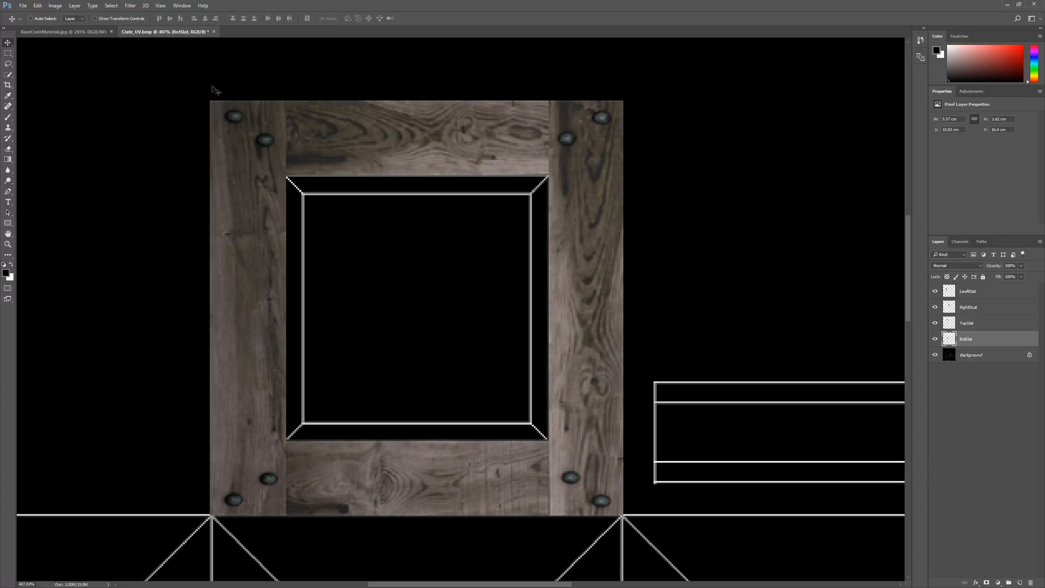
left_click(85, 31)
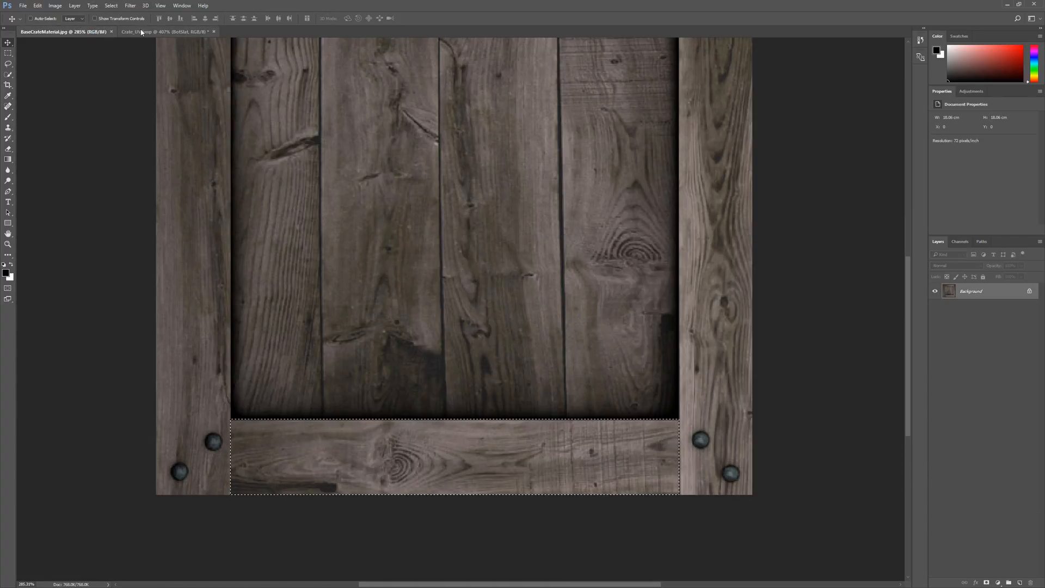
left_click(178, 31)
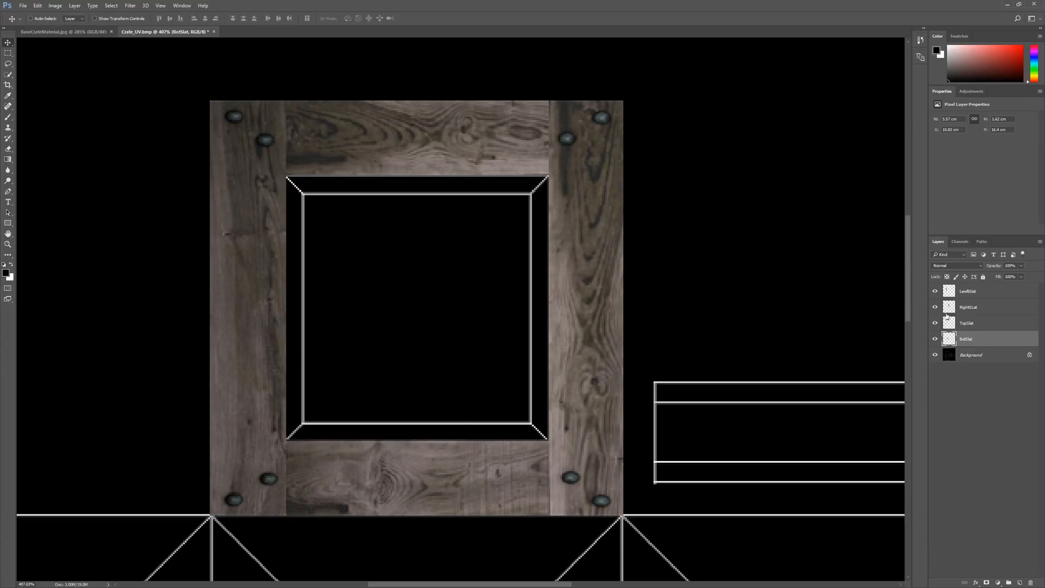
Copy a strip from RightSLat's inner side, spanning the opening's height, to a new layer and move it into the opening.
left_click(974, 308)
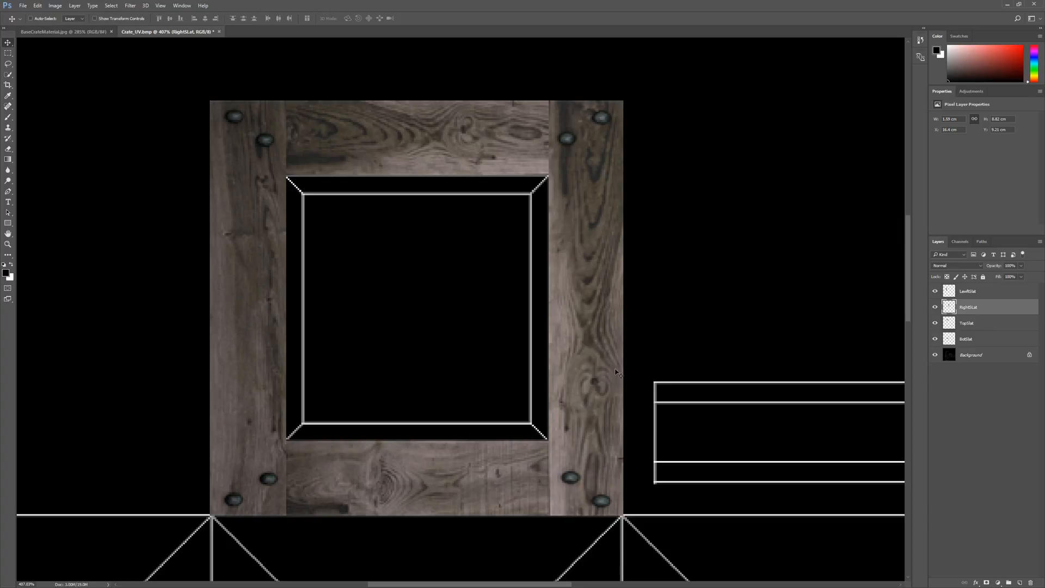
left_click(10, 53)
left_click_drag(552, 174, 594, 440)
key("ctrl+j")
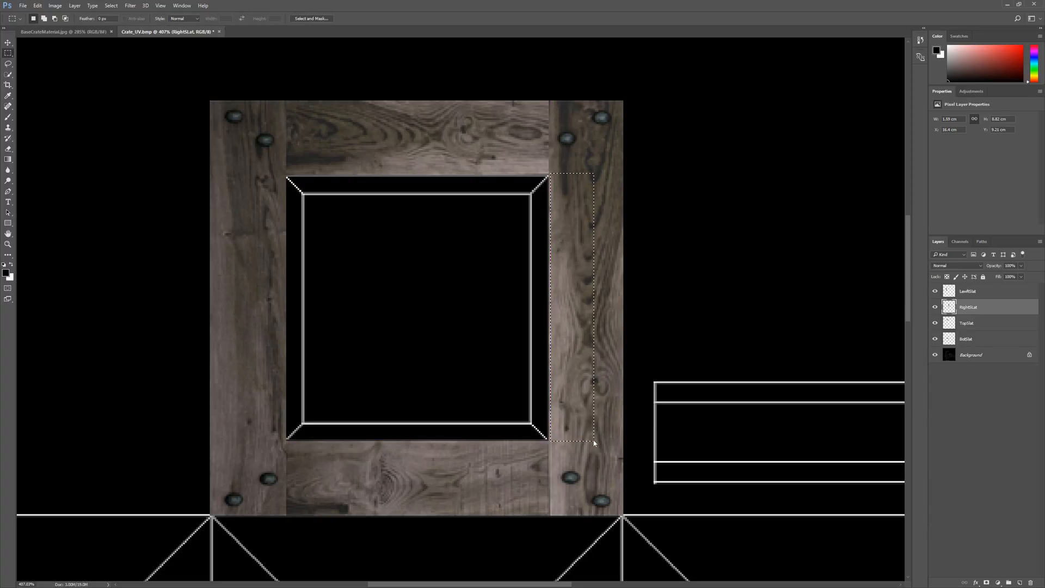
key("v")
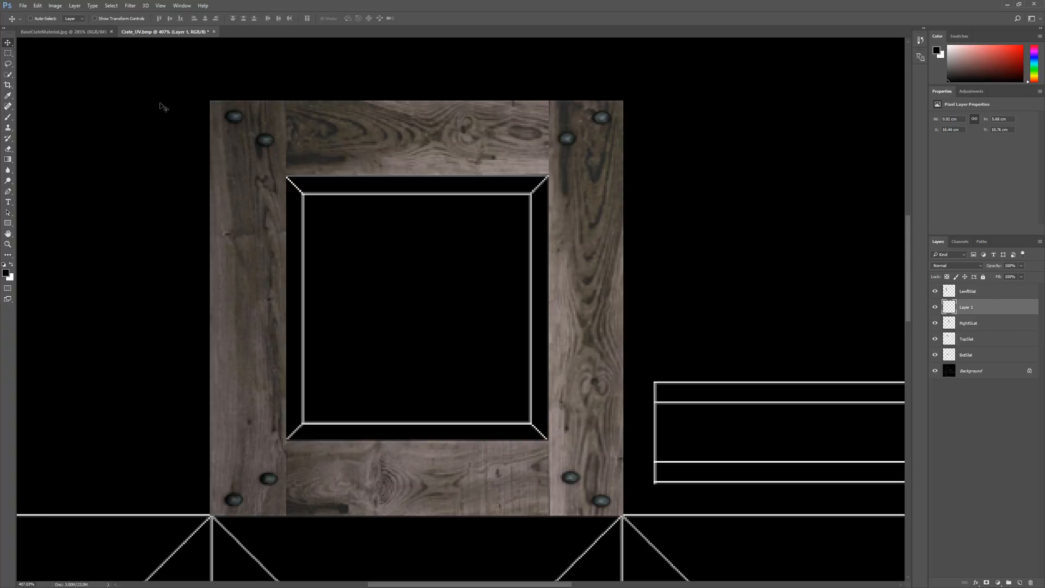
left_click_drag(593, 326, 507, 325)
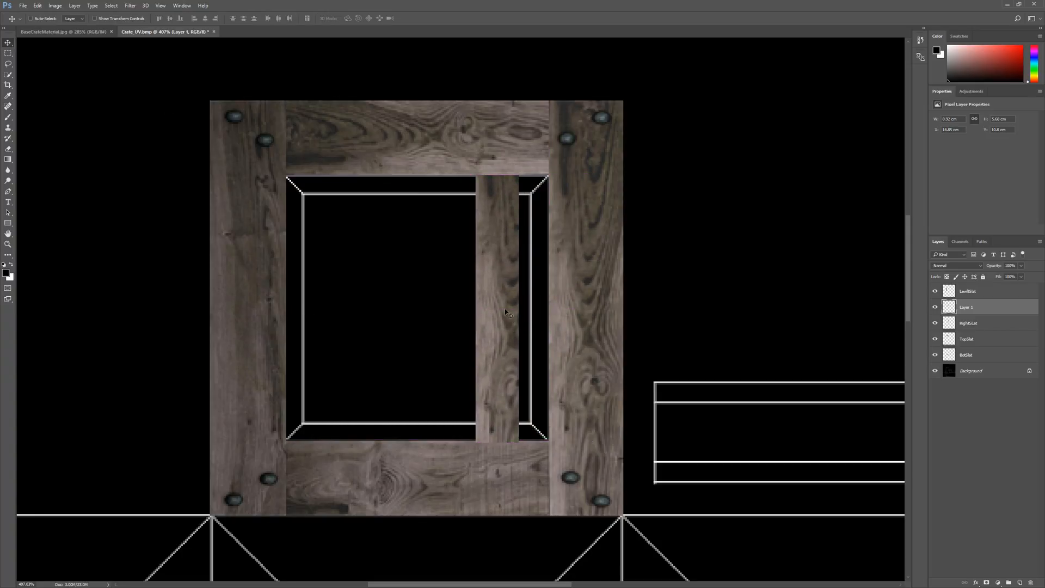
Rename the copied strip's layer as RightSlatSkew and shift the strip further inside the opening, level with its upper edge.
double_click(975, 309)
key("Return")
mouse_move(492, 286)
left_mouse_down()
mouse_move(475, 271)
mouse_move(618, 272)
mouse_move(496, 269)
mouse_move(544, 262)
mouse_move(521, 253)
mouse_move(556, 254)
mouse_move(511, 275)
mouse_move(477, 275)
left_mouse_up()
key("ctrl+z")
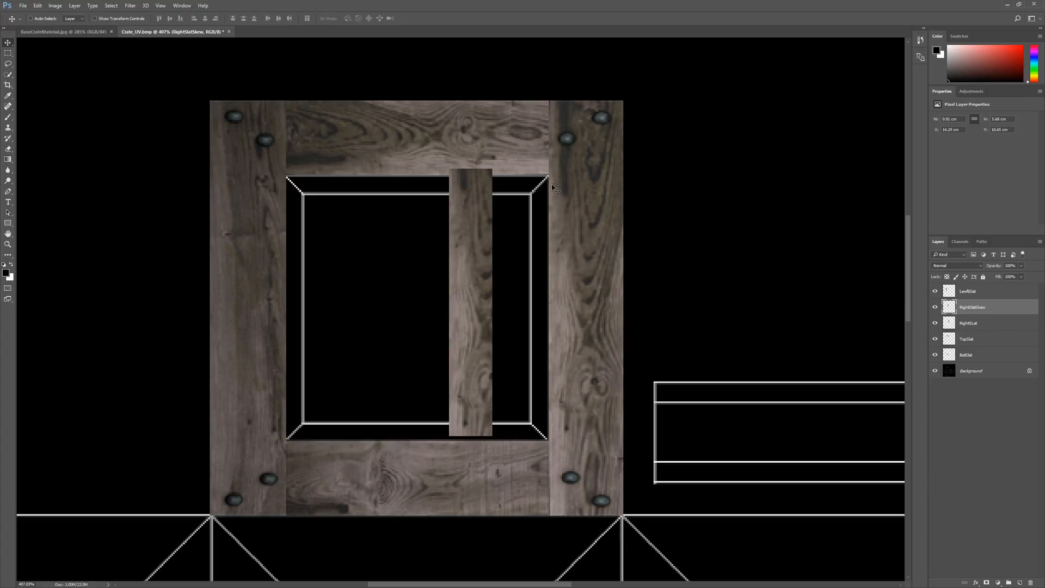
mouse_move(474, 288)
left_mouse_down()
mouse_move(537, 293)
mouse_move(489, 292)
left_mouse_up()
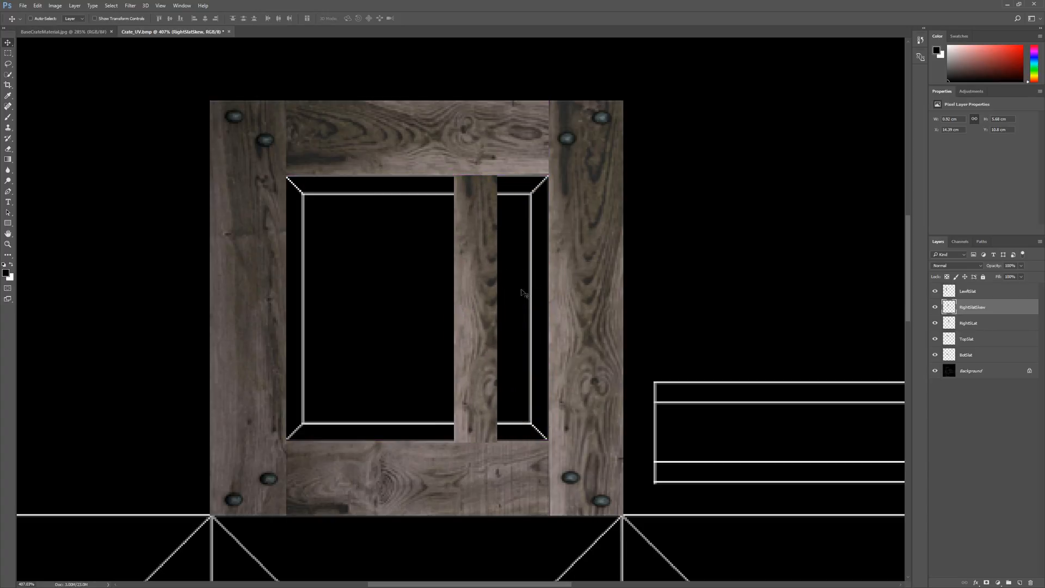
Flip RightSlatSkew horizontally and move it flush against the inner edge of RightSLat.
key("ctrl+t")
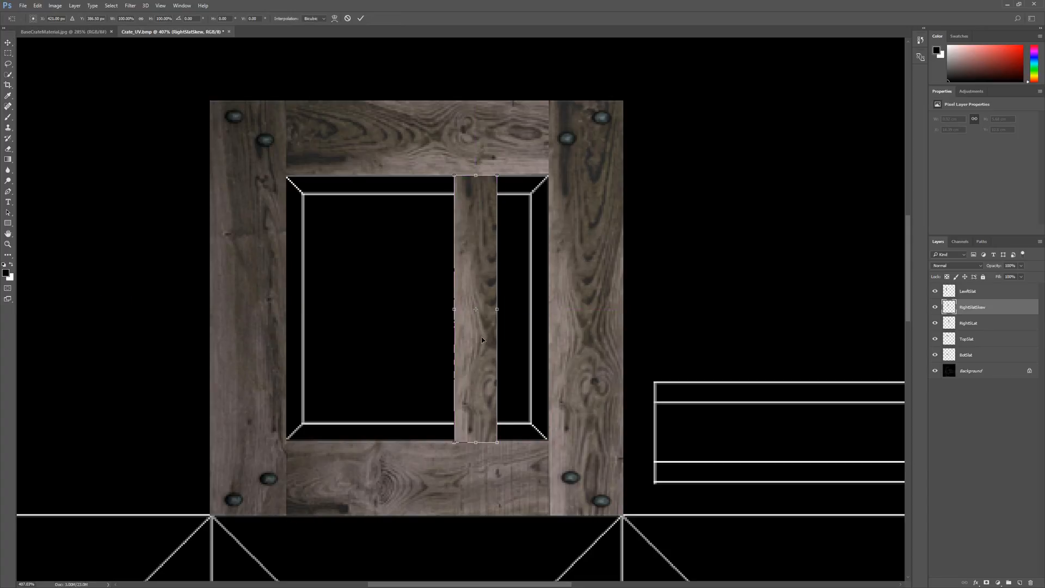
right_click(473, 258)
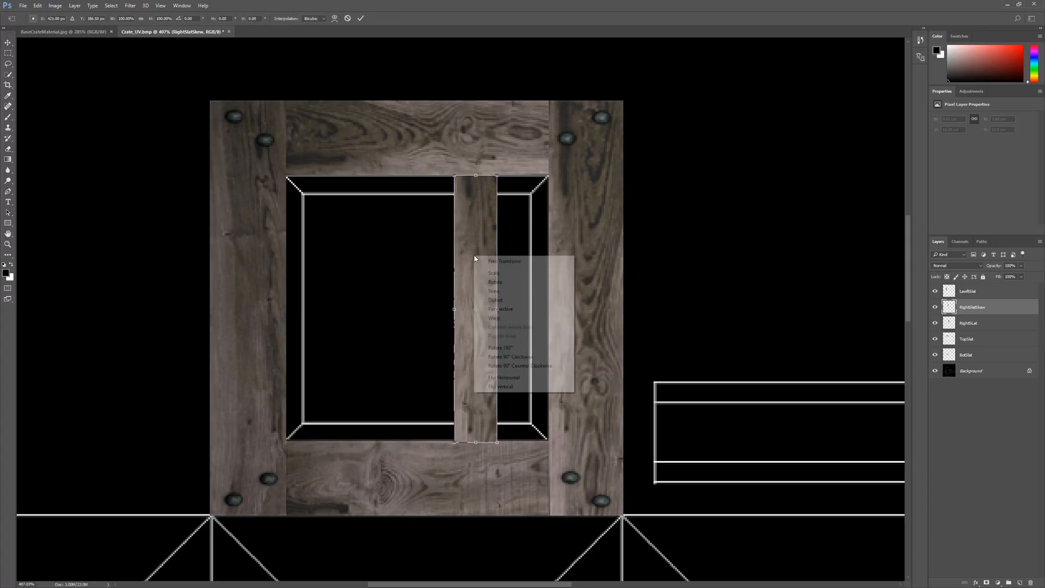
left_click(504, 379)
key("Return")
left_click_drag(483, 344, 528, 342)
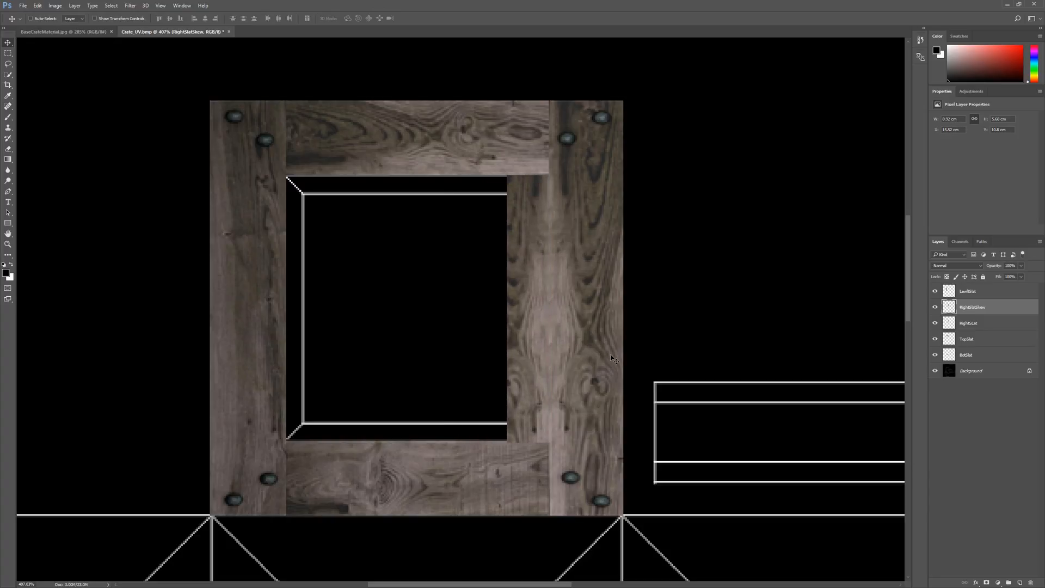
key("Left")
key("Left")
key("Right")
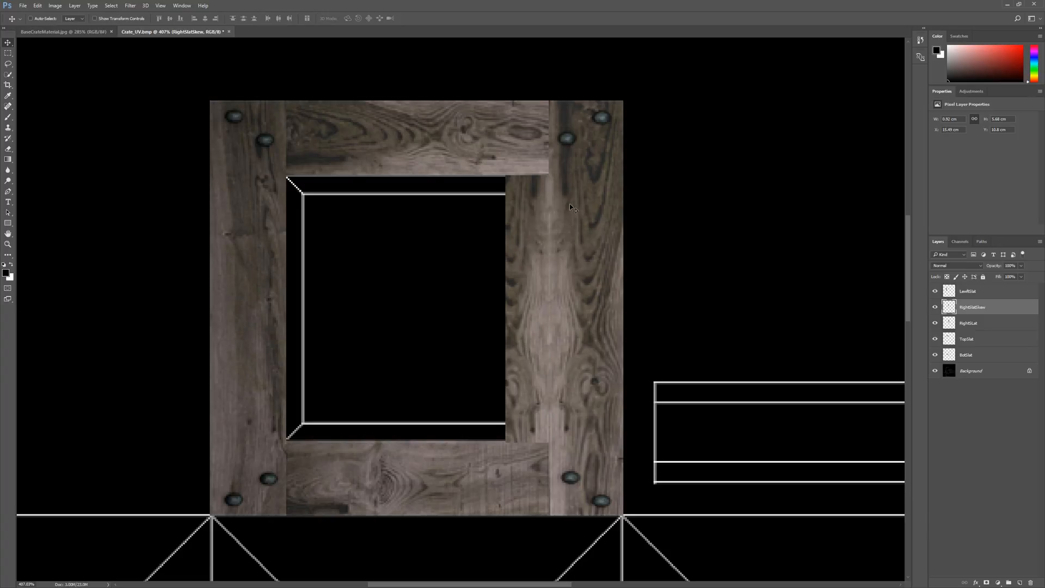
Narrow RightSlatSkew from its inner side to about 0.42 cm, so it ends on the opening's inner UV line.
key("ctrl+t")
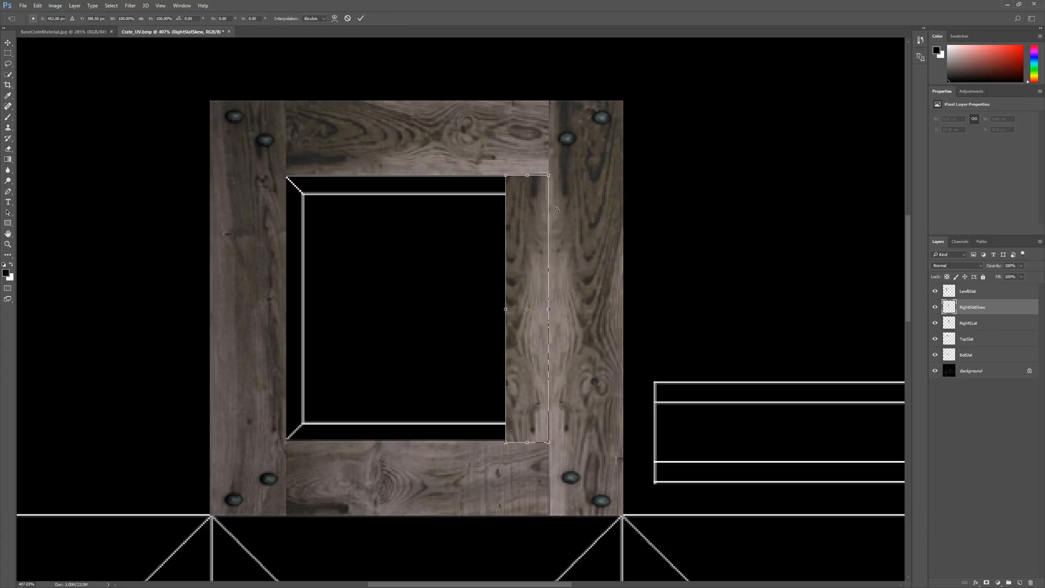
left_click_drag(506, 311, 531, 310)
scroll(543, 347, "up", 2)
scroll(544, 346, "up", 5)
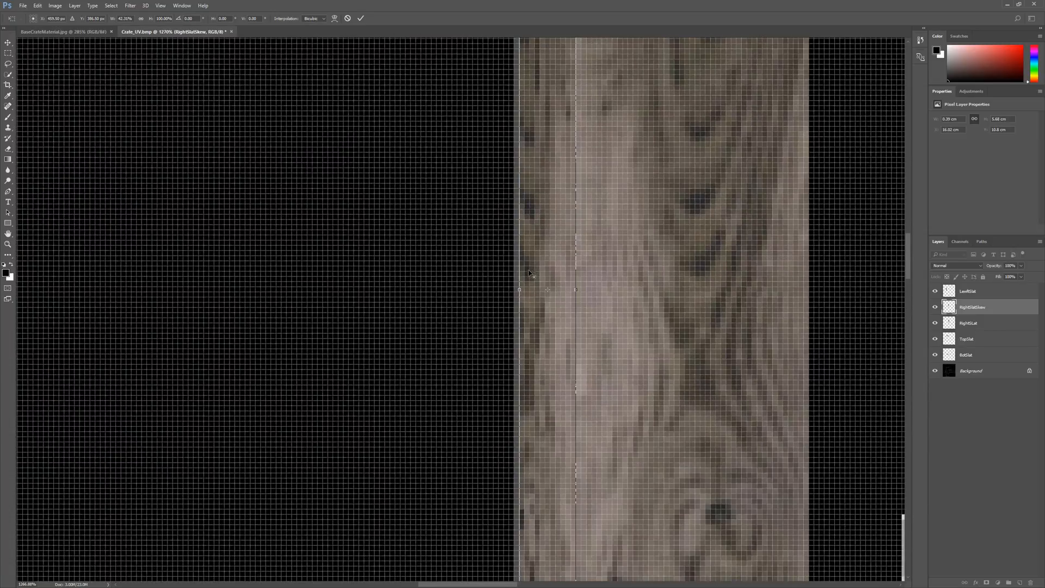
left_click_drag(512, 305, 501, 306)
key("ctrl+z")
scroll(509, 300, "down", 5)
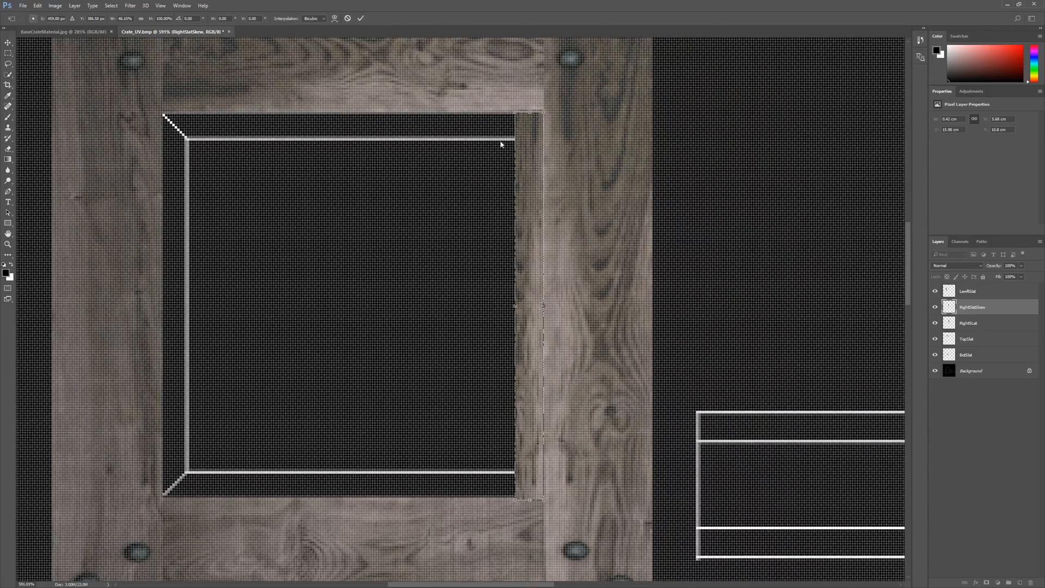
scroll(511, 136, "down", 2)
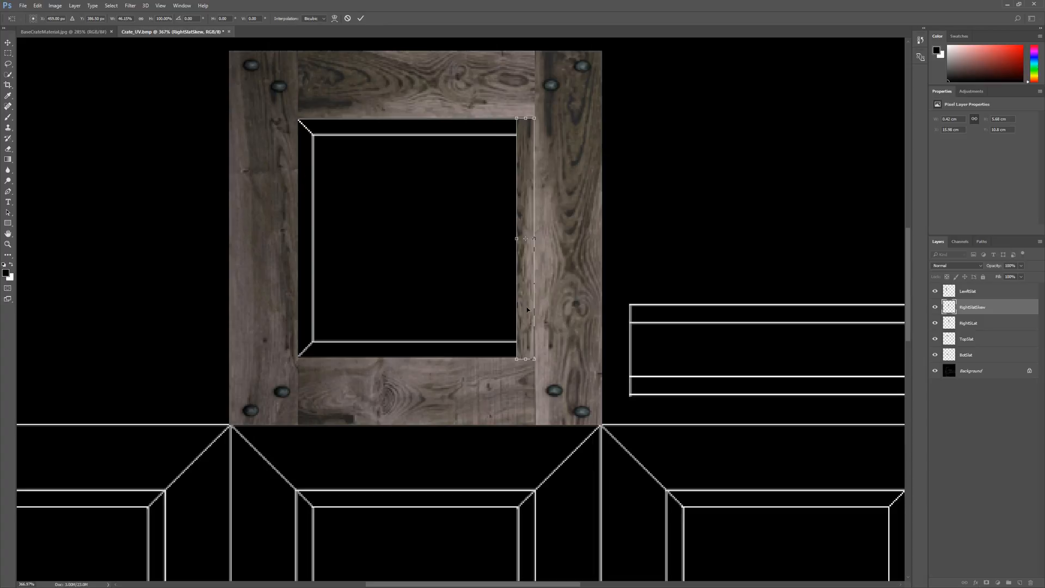
scroll(531, 354, "up", 1)
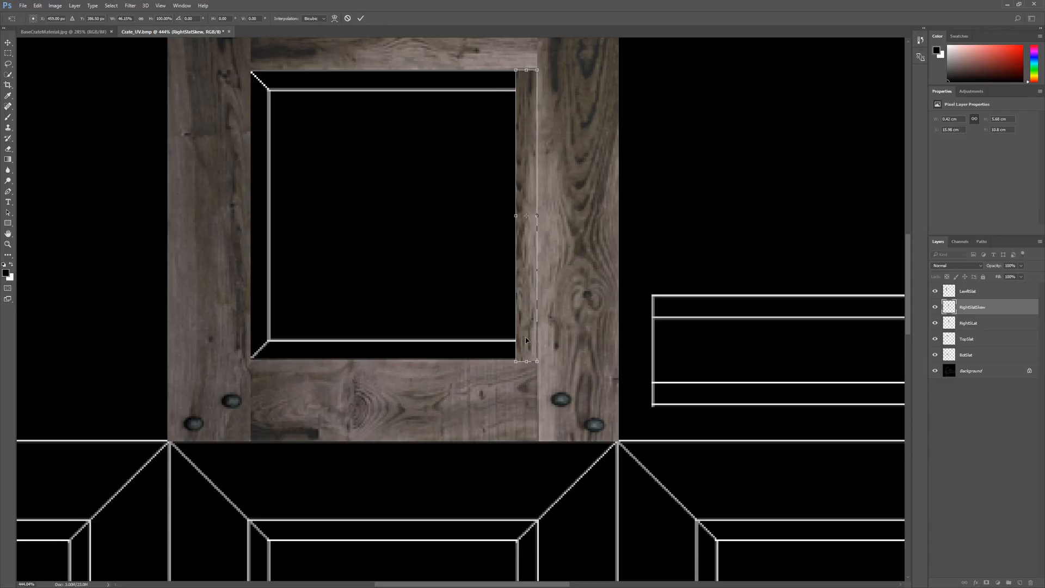
scroll(526, 341, "up", 1)
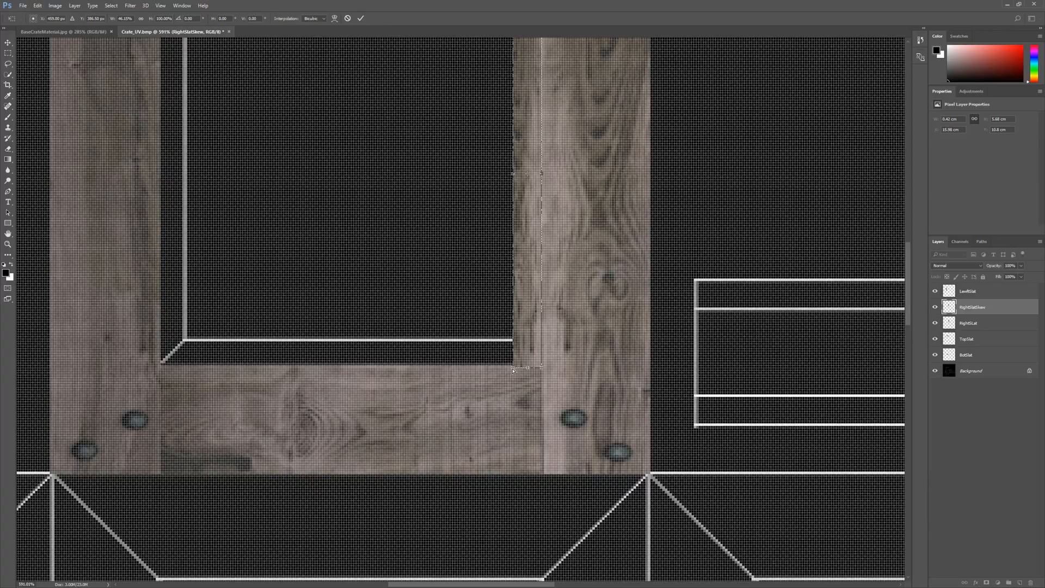
Skew RightSlatSkew's inner corners to the diagonal UV lines, fit its upper outer corner to the frame, and apply the transform.
left_click_drag(513, 370, 516, 342)
scroll(520, 338, "down", 6)
scroll(552, 87, "up", 9)
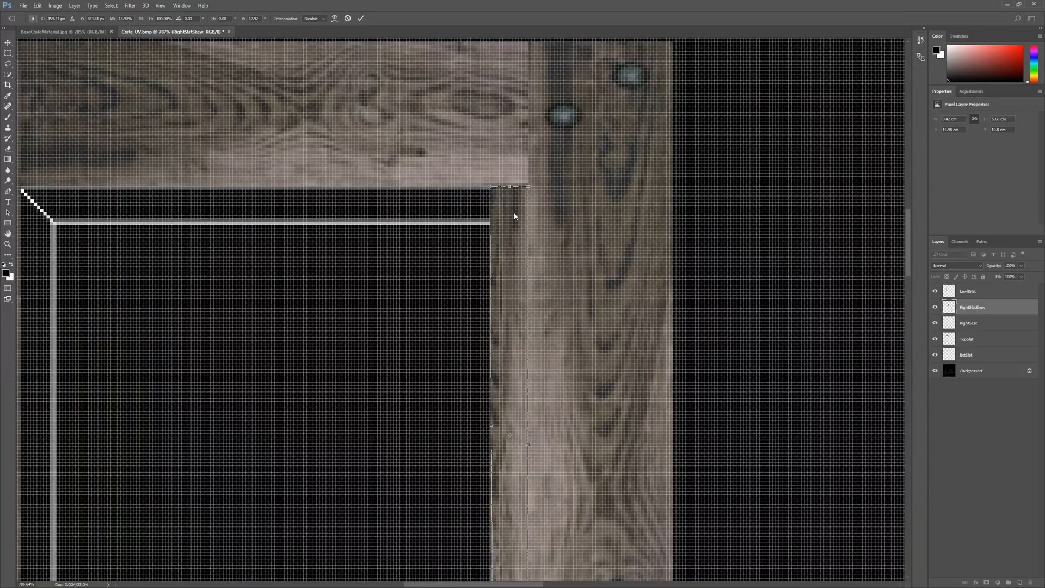
left_click_drag(491, 187, 492, 221)
key("ctrl+z")
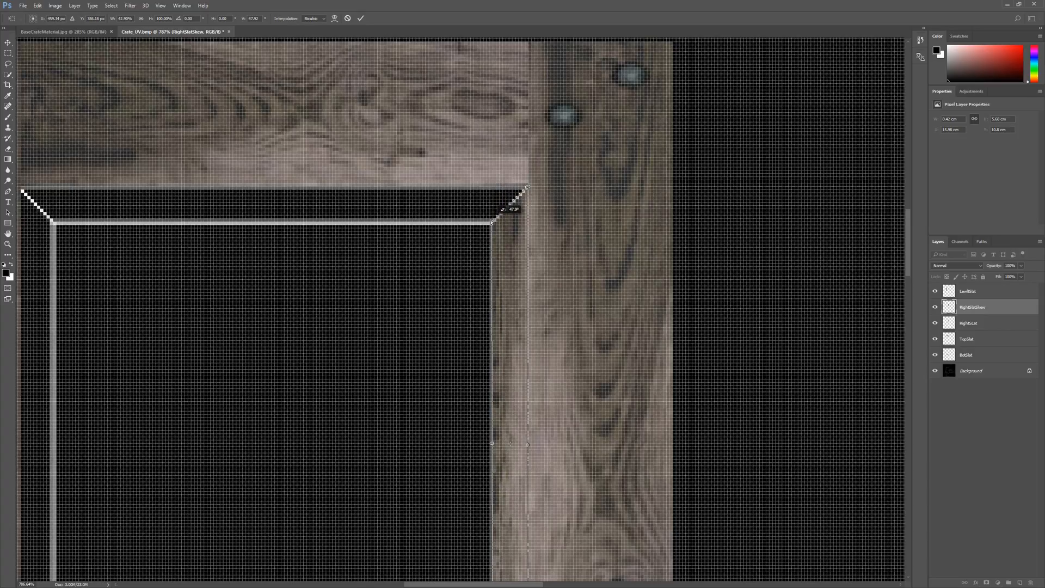
scroll(527, 200, "up", 6)
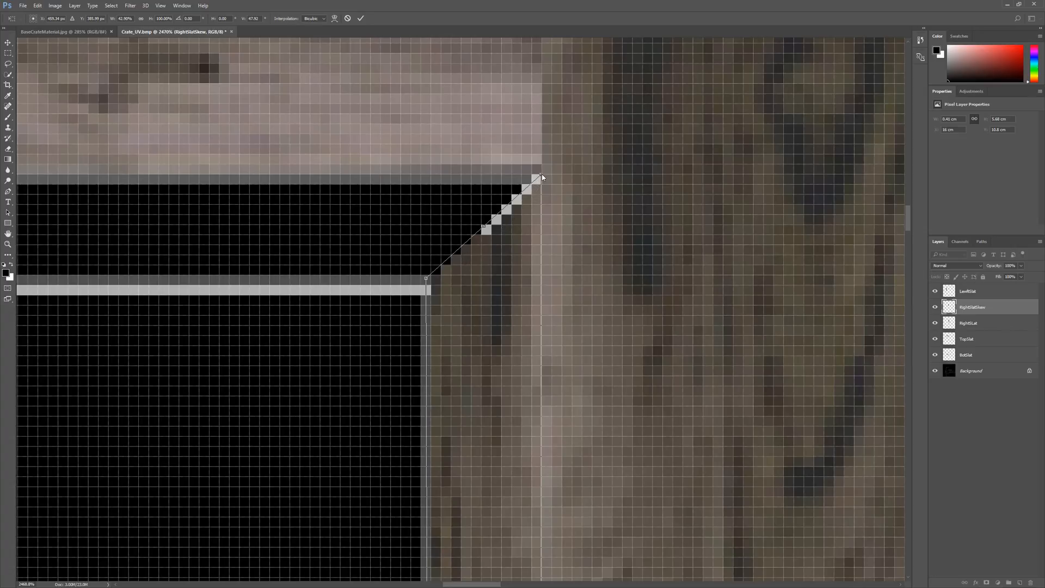
left_click_drag(542, 177, 542, 169)
scroll(491, 319, "down", 9)
scroll(492, 330, "down", 2)
scroll(450, 436, "up", 4)
scroll(538, 505, "down", 2)
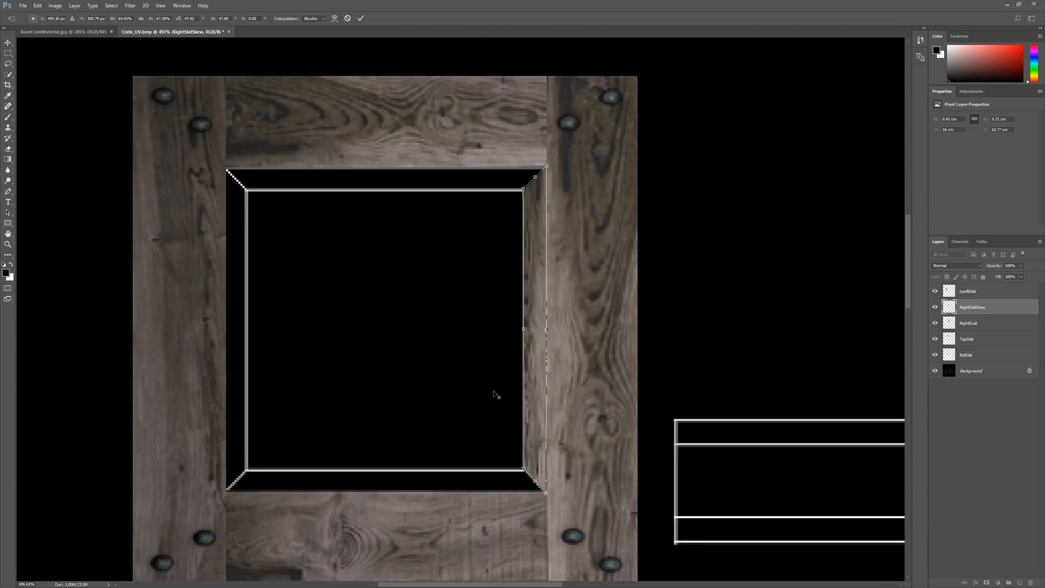
key("Return")
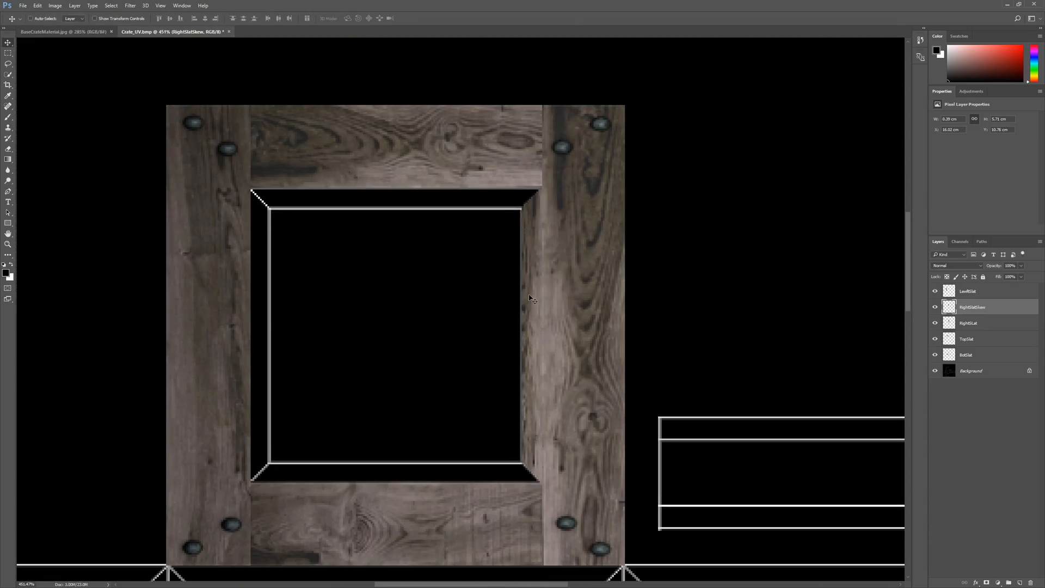
Copy a strip from the left slat's inner side, about 1.1 cm wide and spanning the opening's height, and move it into the opening.
scroll(531, 330, "down", 2)
scroll(506, 329, "down", 2)
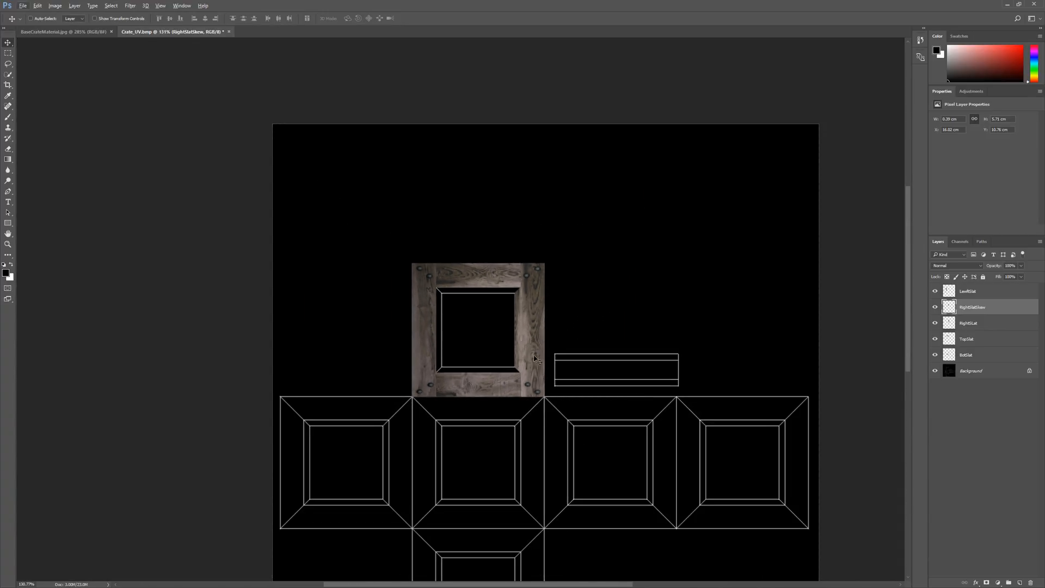
scroll(534, 359, "up", 1)
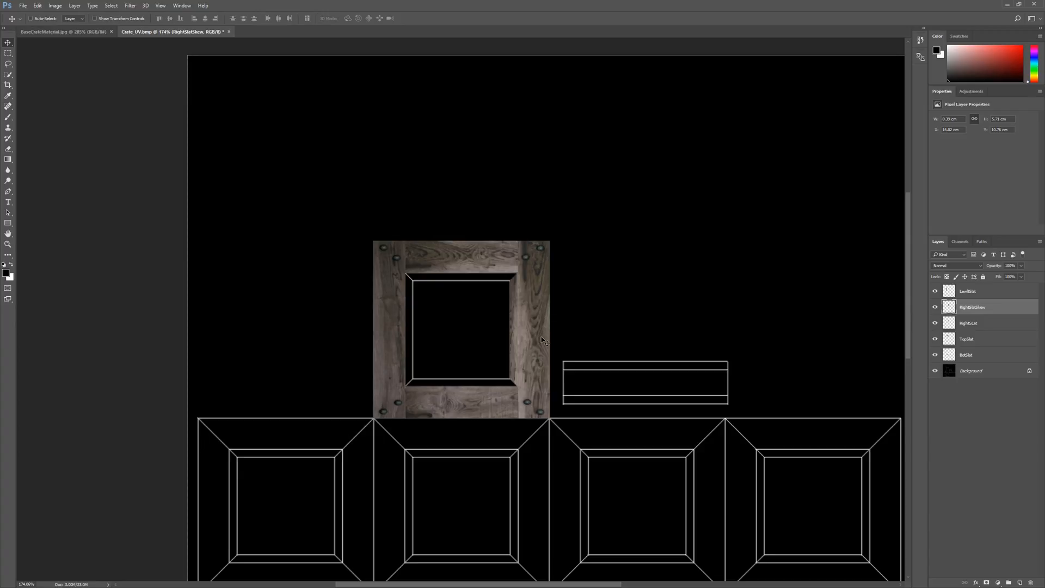
scroll(522, 353, "up", 1)
scroll(517, 345, "down", 1)
scroll(490, 330, "up", 2)
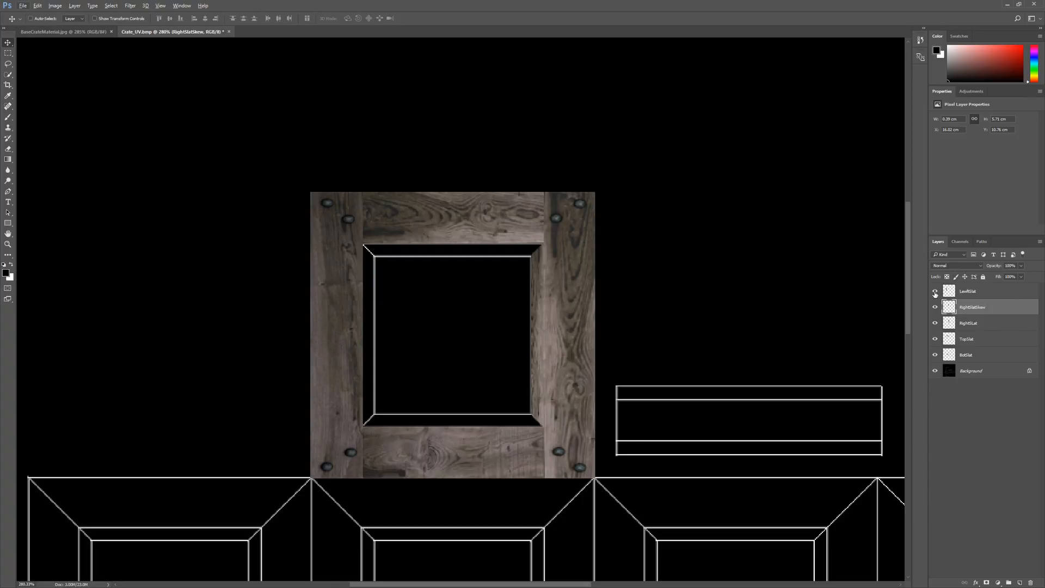
left_click(976, 291)
left_click(936, 292)
left_click(935, 292)
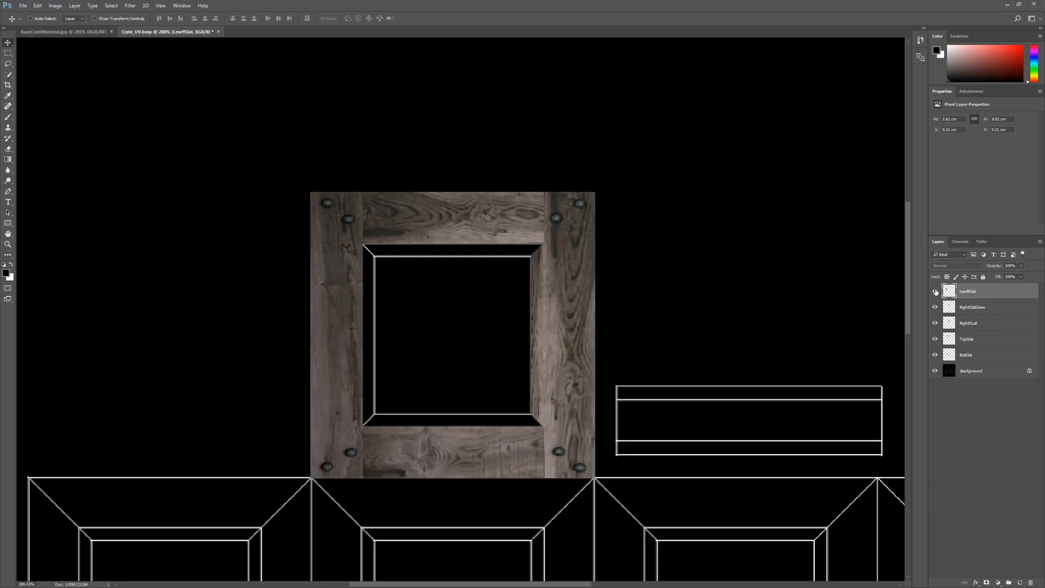
left_click(8, 53)
left_click_drag(329, 257, 361, 428)
left_click(356, 427)
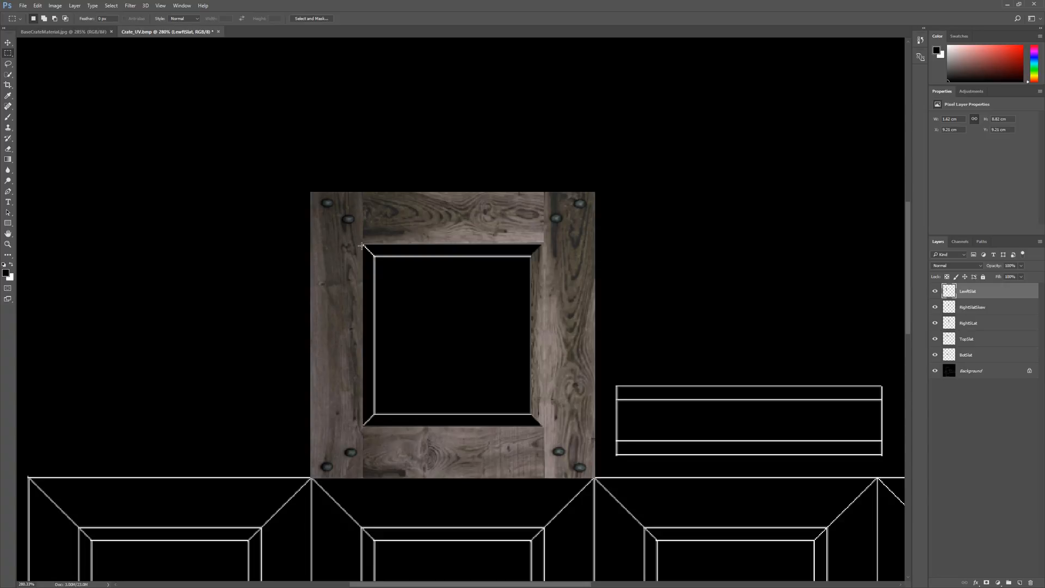
scroll(362, 244, "up", 2)
left_click_drag(369, 247, 318, 514)
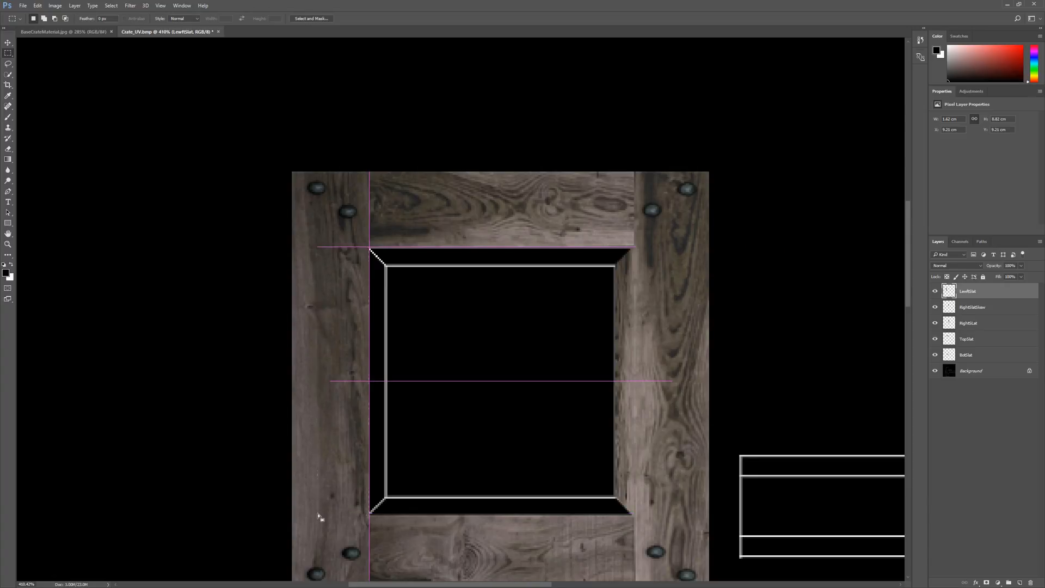
key("ctrl+j")
left_click(9, 46)
left_click_drag(365, 361, 442, 377)
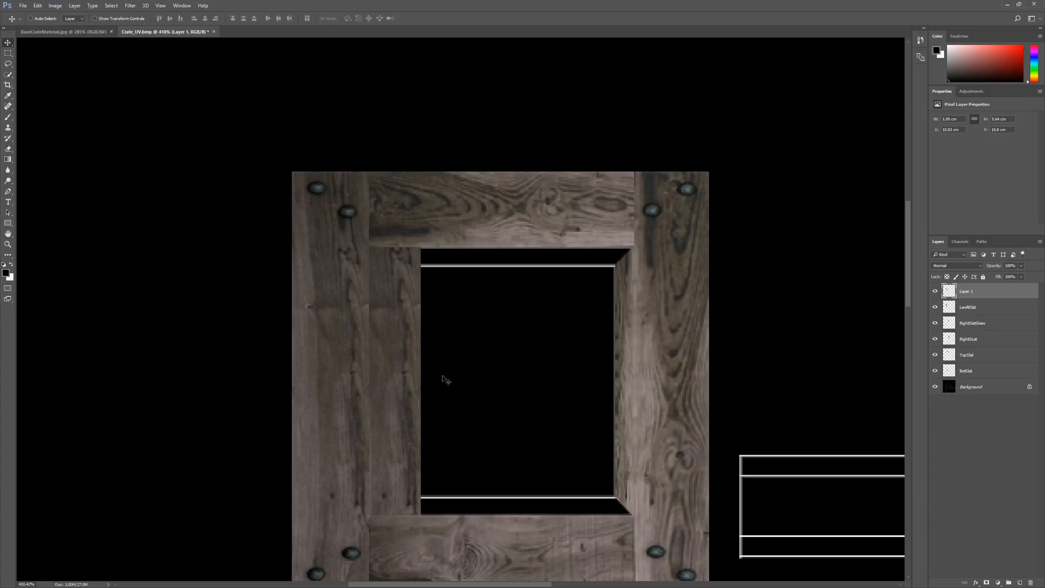
Flip the copied left strip horizontally and narrow it to the bevel's width against the left slat.
key("ctrl+t")
right_click(389, 343)
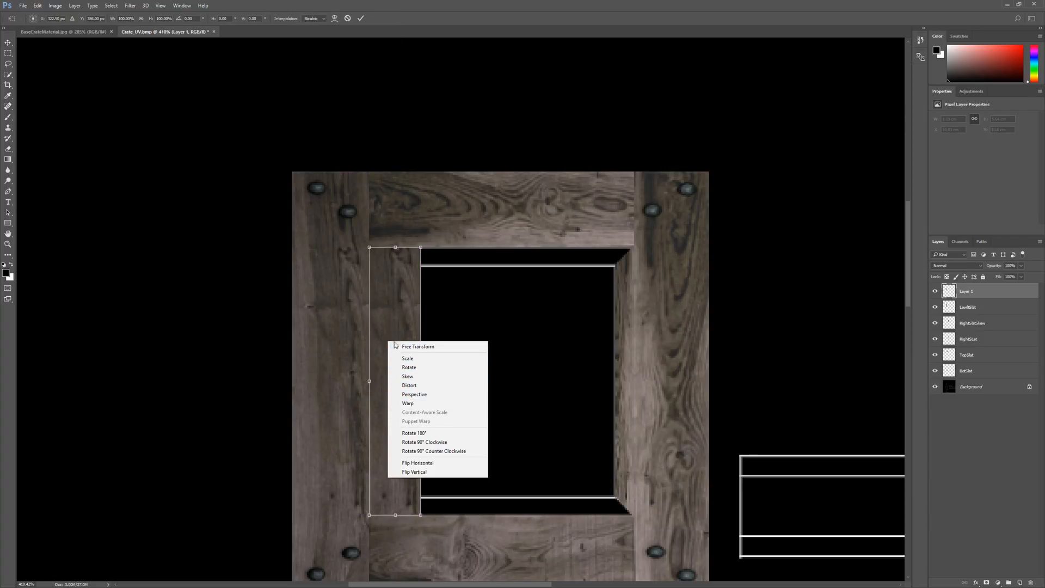
left_click(425, 464)
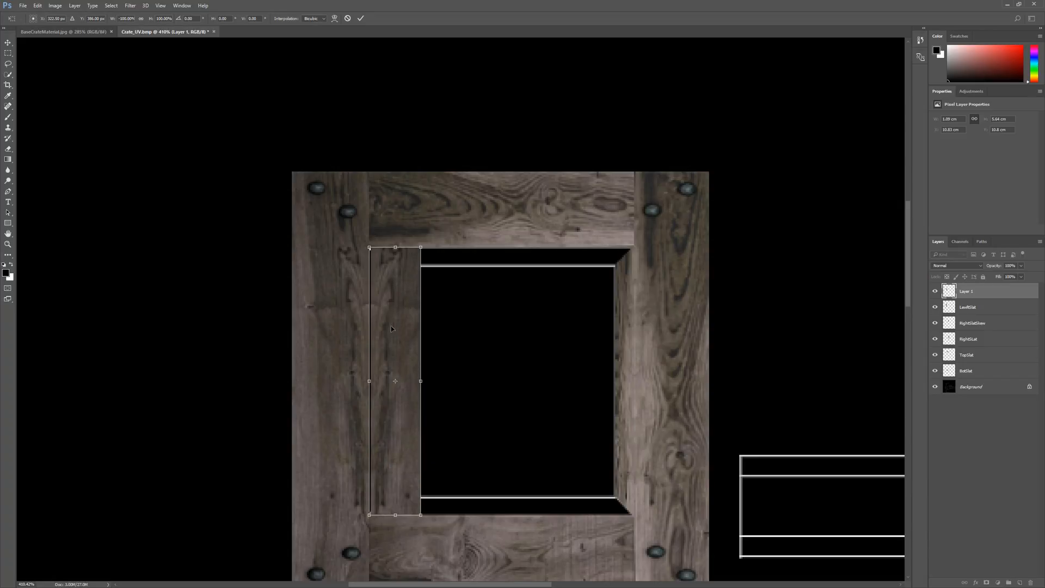
key("Left")
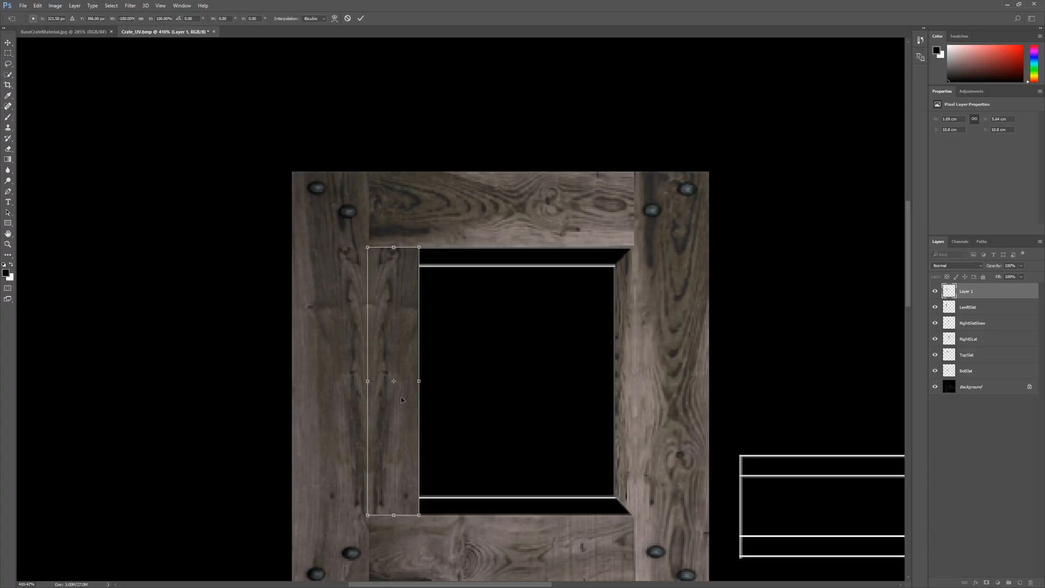
left_click_drag(365, 381, 388, 382)
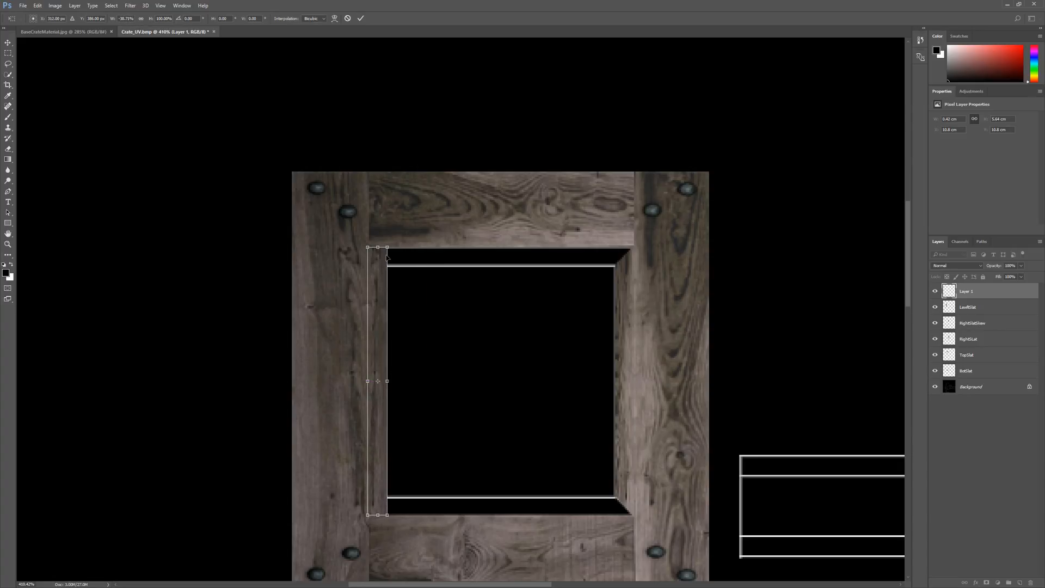
Skew the left strip's inner corners to the diagonal UV lines, adjust its upper outer corner, and apply the transform.
left_click_drag(389, 249, 389, 268)
left_click_drag(388, 518, 389, 495)
left_click_drag(368, 248, 369, 246)
scroll(374, 525, "up", 5)
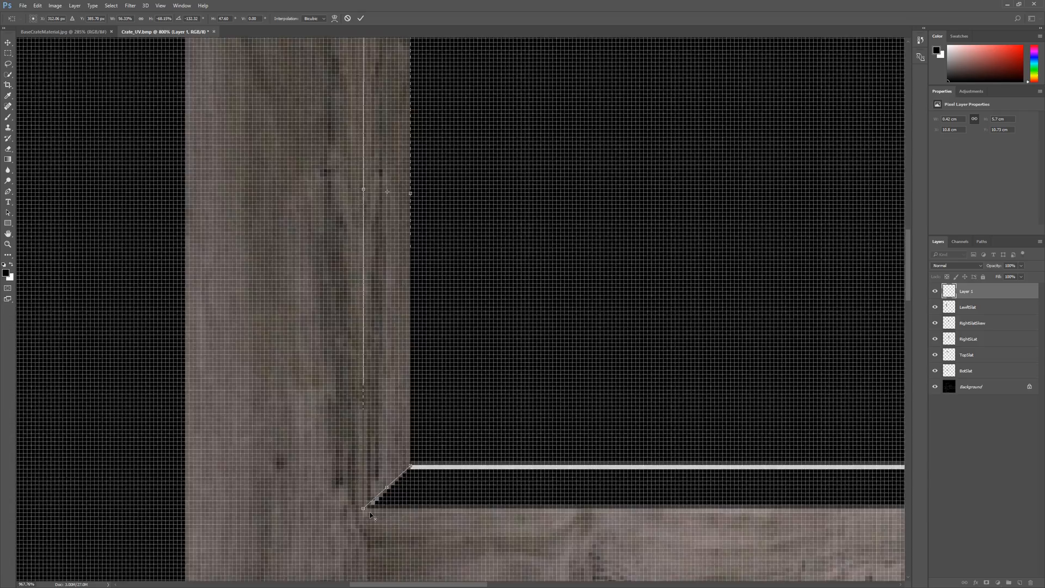
scroll(391, 471, "down", 7)
key("alt+space")
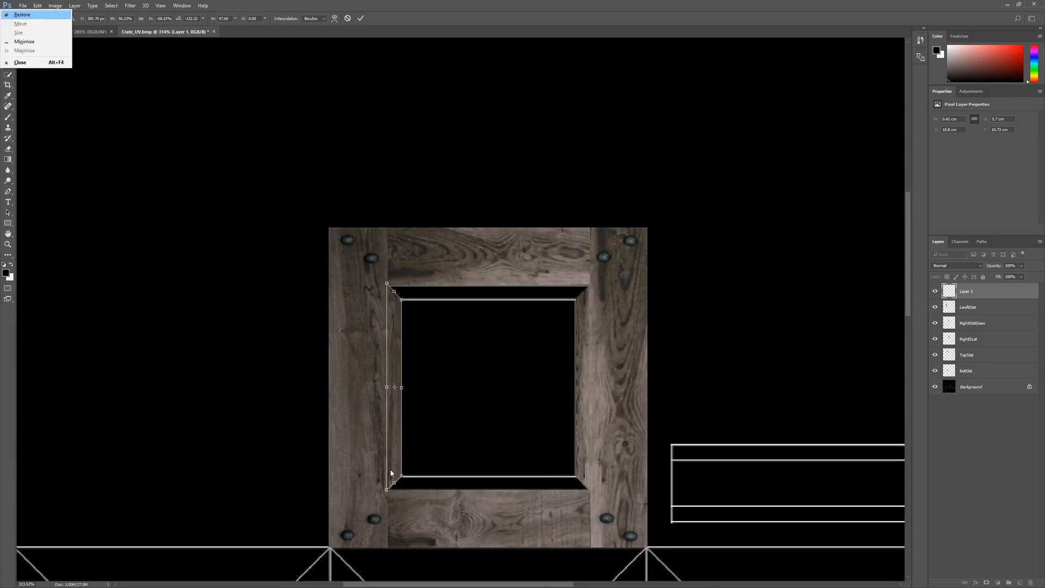
key("Escape")
key("Return")
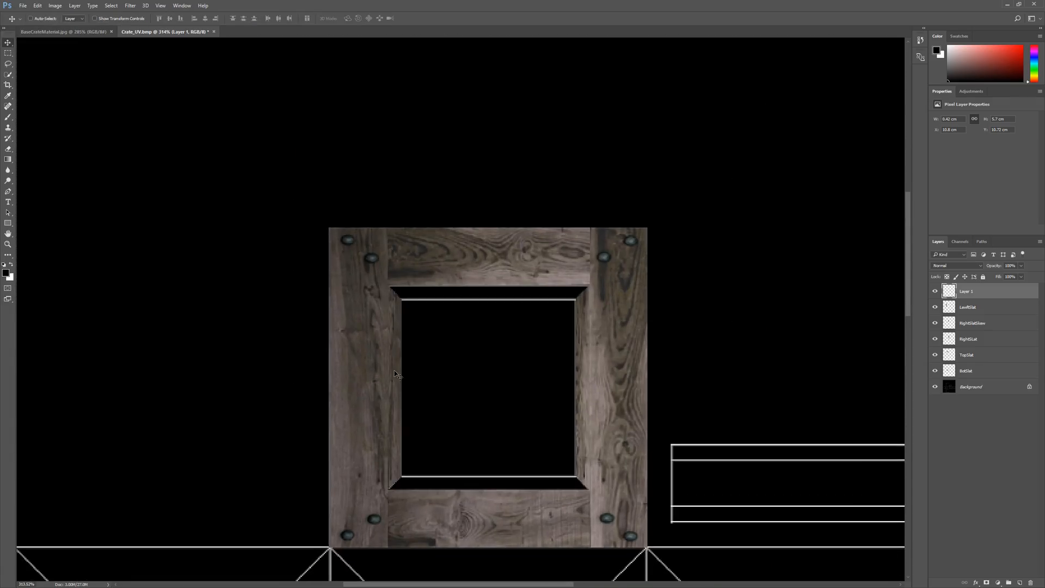
Rename the left strip's layer as LeftSlatSkew.
double_click(980, 295)
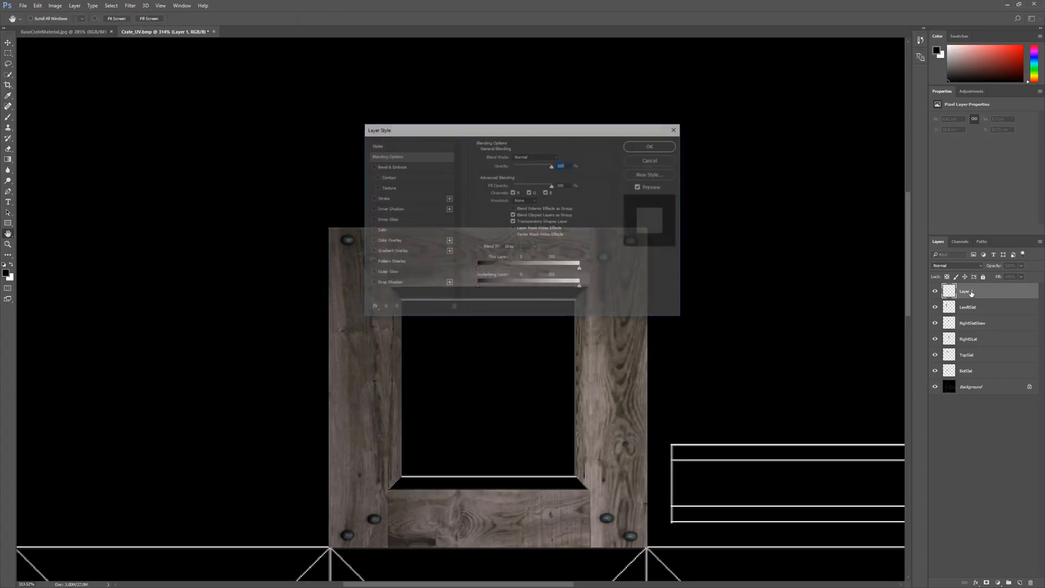
left_click(670, 159)
double_click(967, 292)
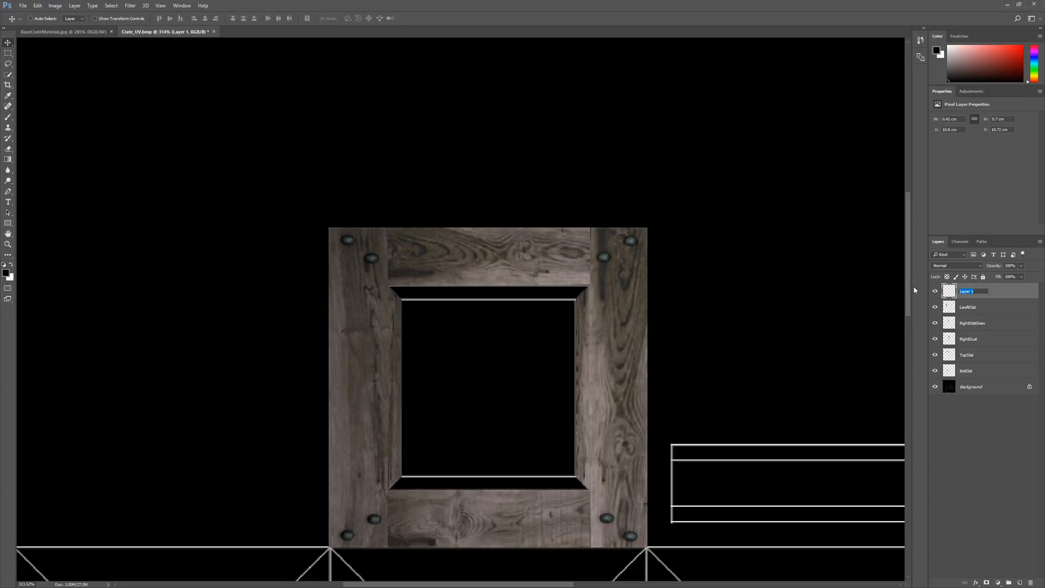
type("LeftSlatSkew")
key("Return")
Copy a strip about 1 cm high from TopSlat's lower side, spanning the opening's width, to a new layer and move it into the opening.
left_click(972, 362)
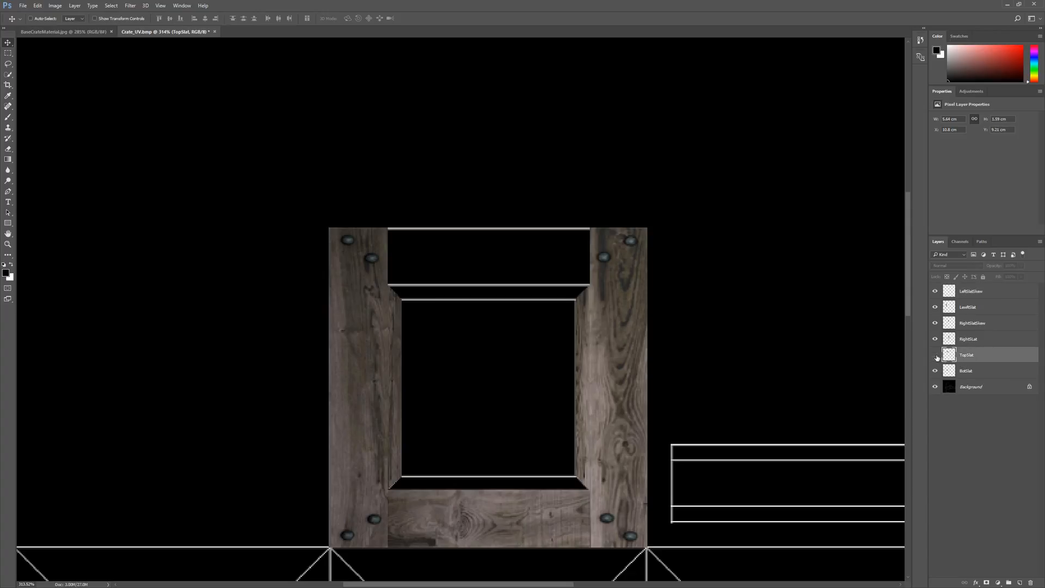
left_click(10, 54)
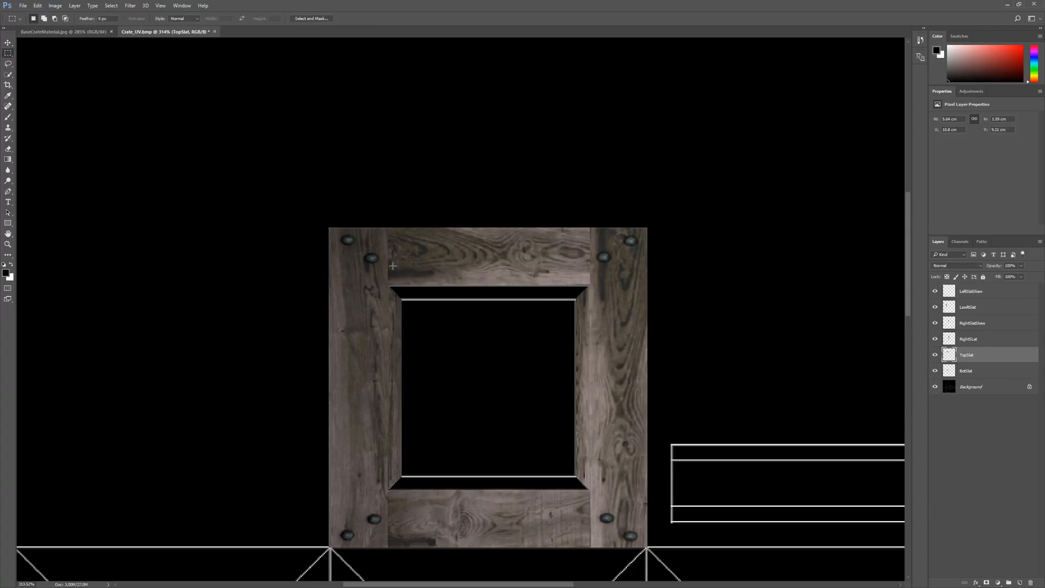
left_click_drag(388, 250, 590, 285)
key("ctrl+j")
left_click(8, 43)
left_click_drag(479, 282, 480, 322)
Flip the copied top strip vertically and align it against TopSlat's lower edge, spanning the opening between the side slats.
key("ctrl+t")
right_click(517, 306)
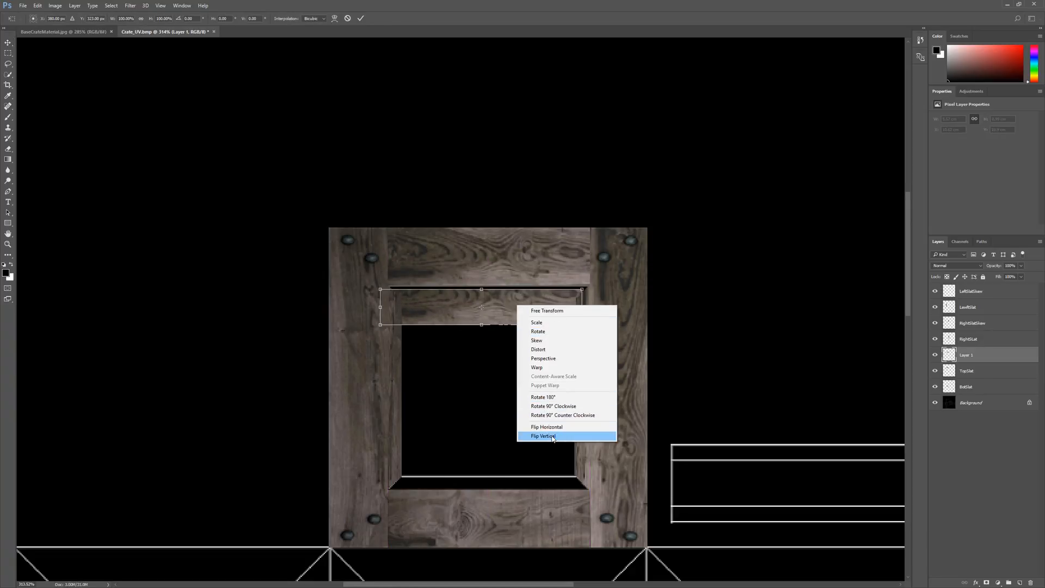
left_click(553, 437)
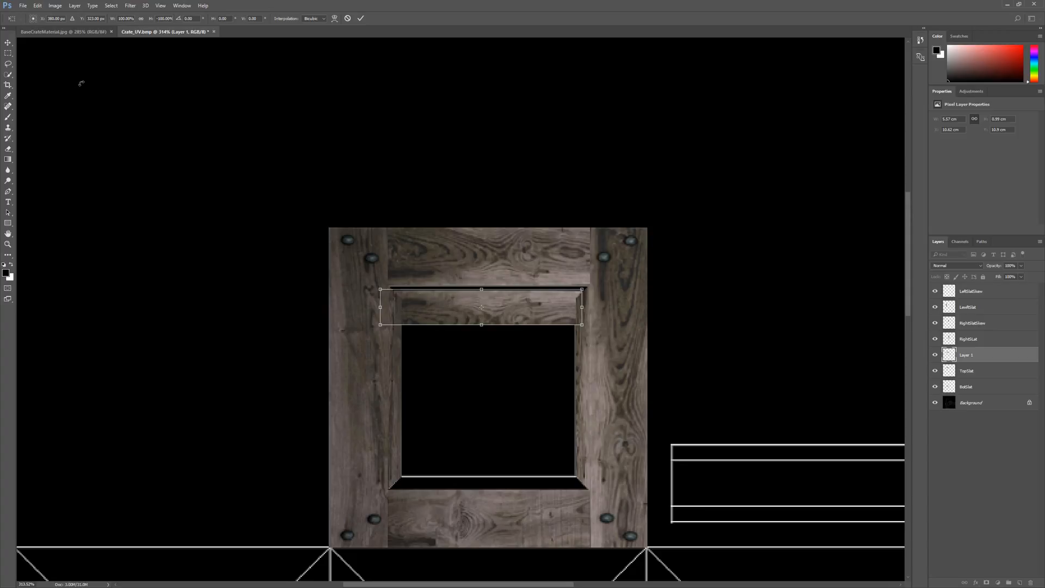
left_click(15, 43)
left_click(493, 218)
left_click_drag(521, 322, 538, 318)
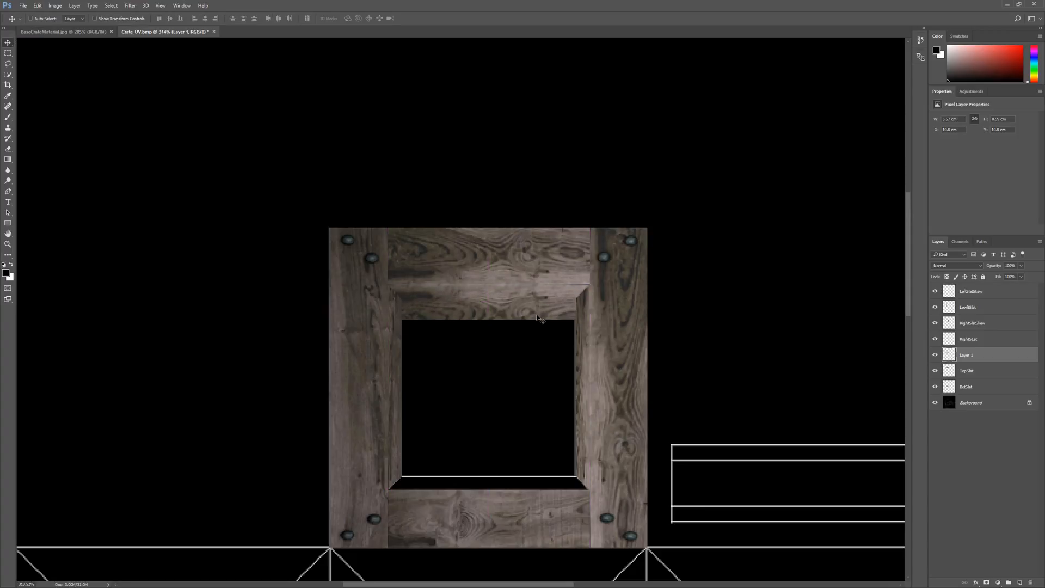
key("Right")
key("Up")
key("Up")
Reduce the top strip to the bevel's height, about 0.5 cm, and skew its lower corners inward to the opening's corners.
key("ctrl+t")
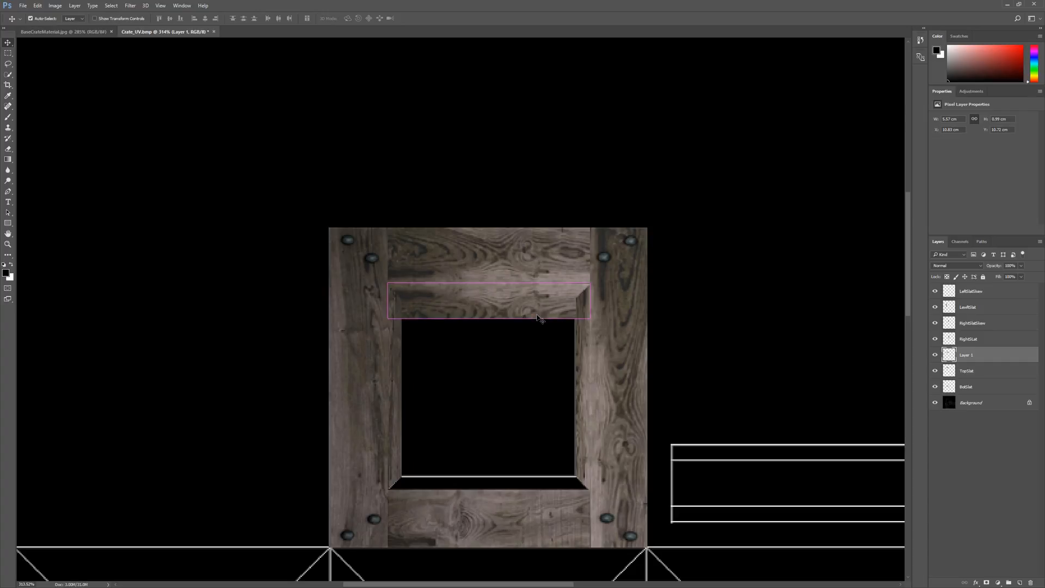
mouse_move(489, 320)
left_mouse_down()
mouse_move(489, 292)
mouse_move(489, 302)
left_mouse_up()
scroll(563, 290, "up", 6)
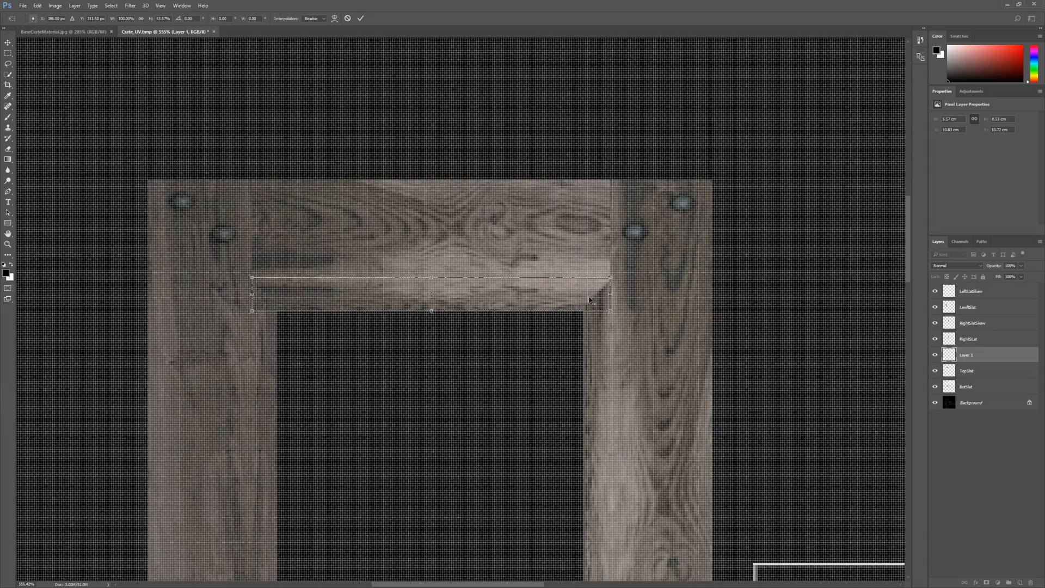
scroll(598, 298, "down", 4)
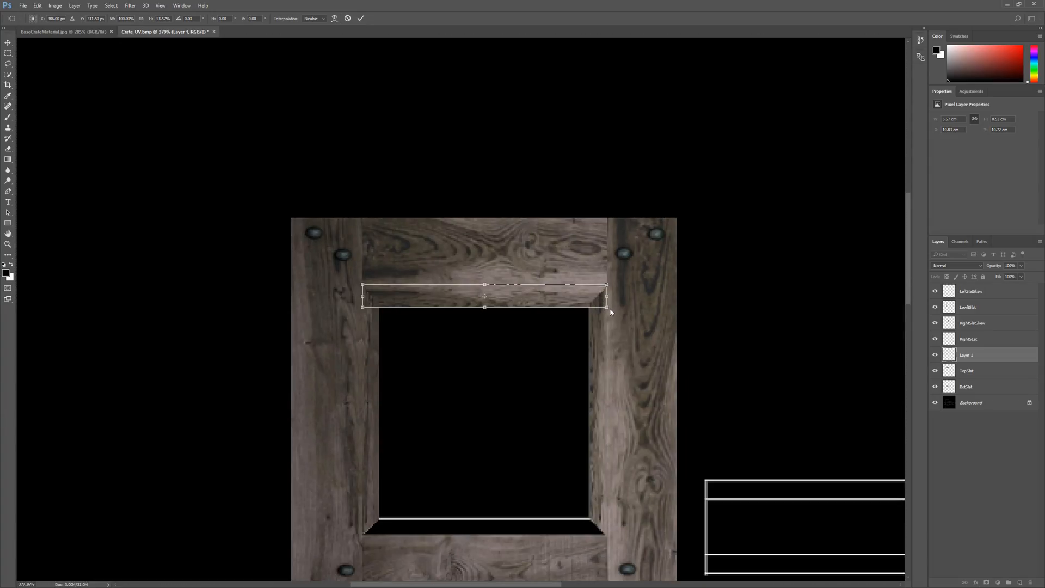
left_click_drag(608, 309, 591, 305)
left_click_drag(363, 309, 378, 309)
left_click_drag(592, 309, 593, 310)
key("Return")
Rename the top strip's layer as TopSLatSkew.
scroll(455, 305, "down", 3)
scroll(452, 309, "up", 2)
scroll(474, 348, "down", 4)
scroll(373, 226, "up", 3)
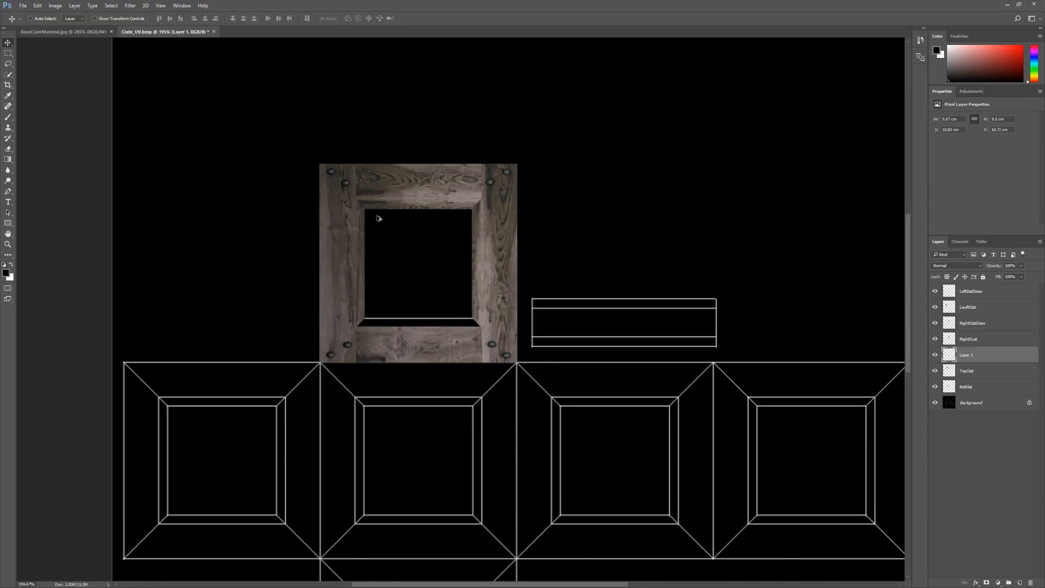
scroll(376, 215, "up", 2)
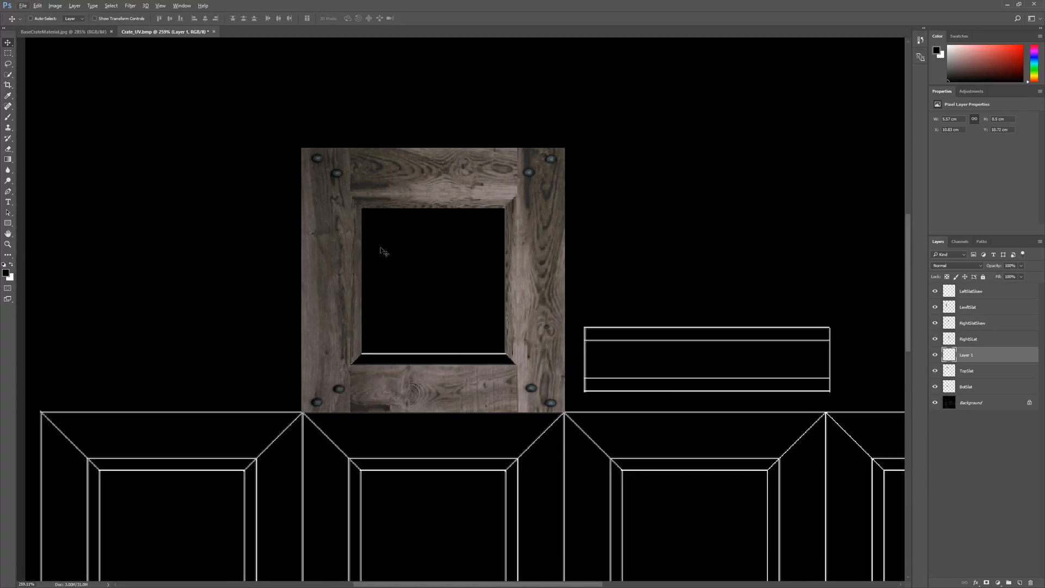
scroll(394, 290, "up", 1)
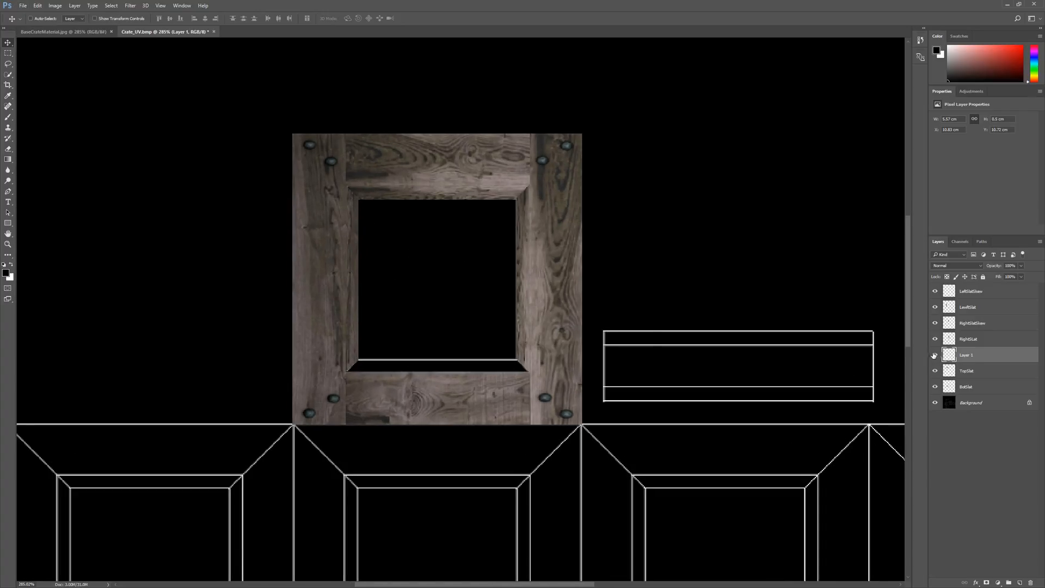
double_click(973, 356)
type("TopSLatSkew")
key("Return")
Copy a strip about 0.78 cm high from the bottom slat's upper side to a new layer and move it up into the opening.
left_click(969, 387)
left_click(935, 387)
left_click(934, 387)
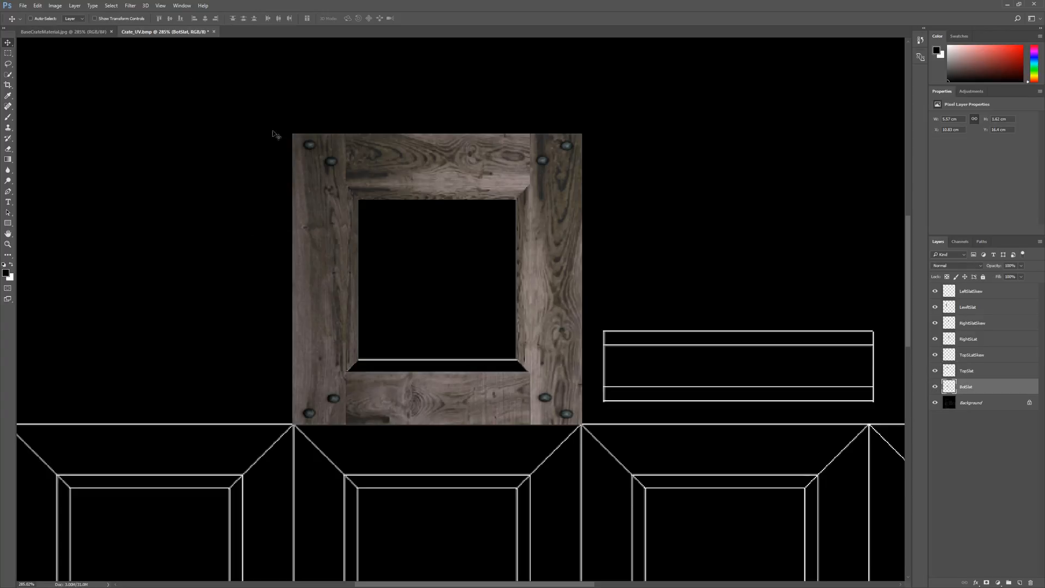
left_click(8, 53)
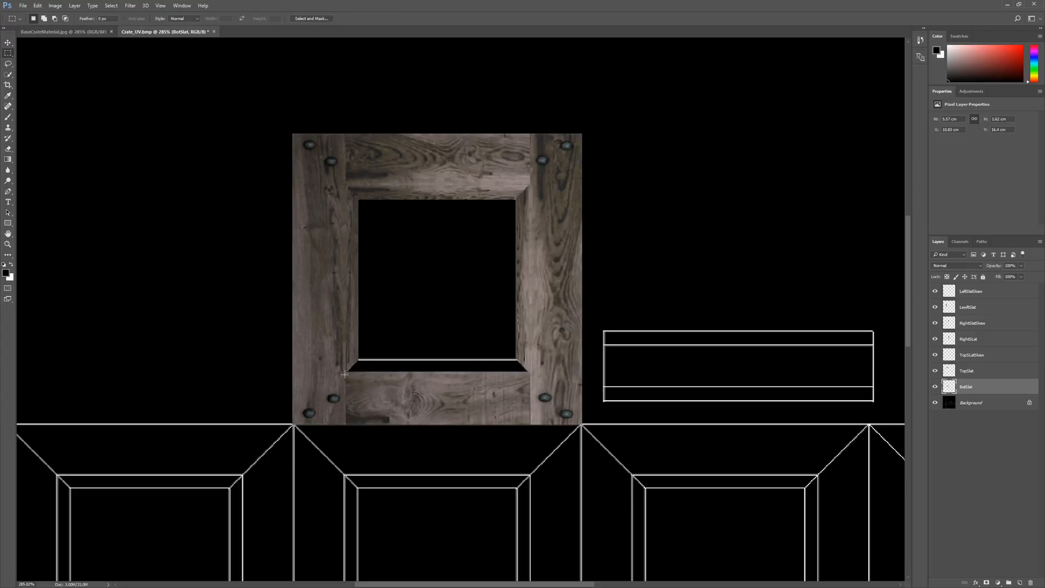
left_click_drag(345, 372, 530, 398)
key("ctrl+j")
left_click(9, 43)
left_click_drag(451, 391, 454, 362)
Flip the copied bottom strip horizontally and vertically, and move it down against the bottom slat's upper edge.
key("ctrl+t")
right_click(456, 357)
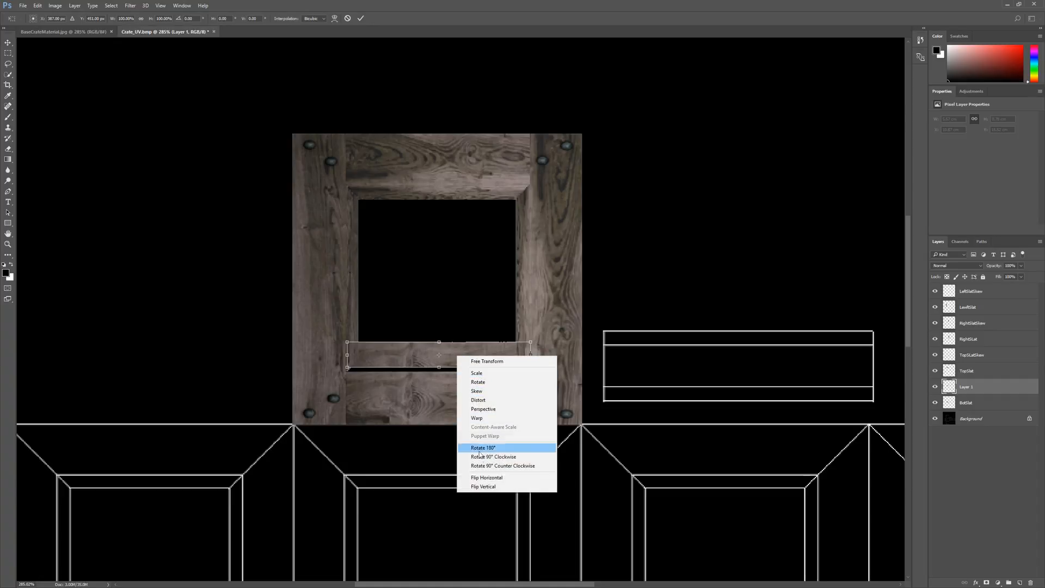
left_click(490, 477)
right_click(479, 352)
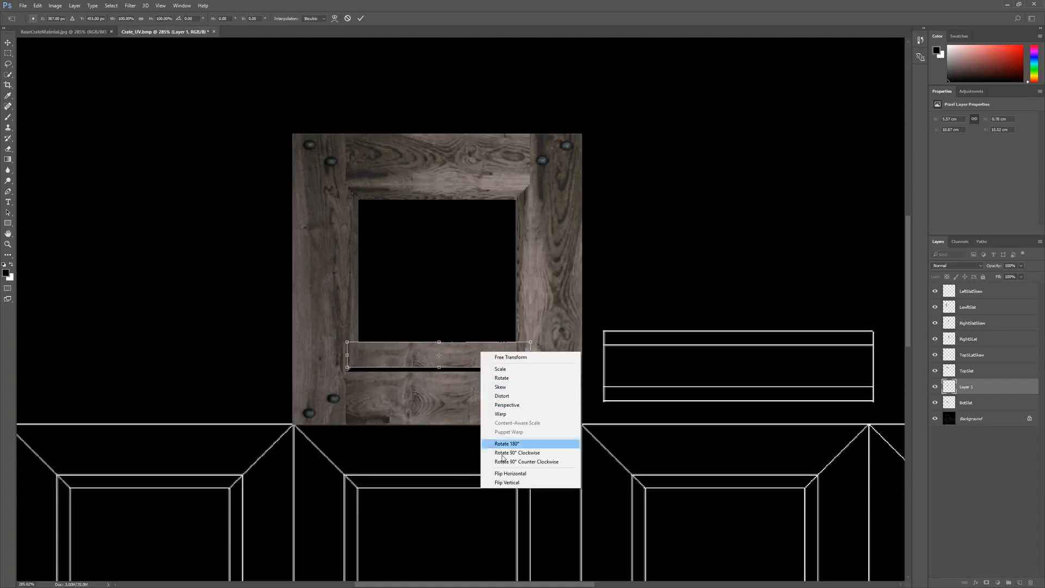
left_click(493, 484)
key("Return")
left_click_drag(462, 358, 464, 365)
Skew the bottom strip's upper corners inward to the opening's lower corners and apply the transform.
key("ctrl+t")
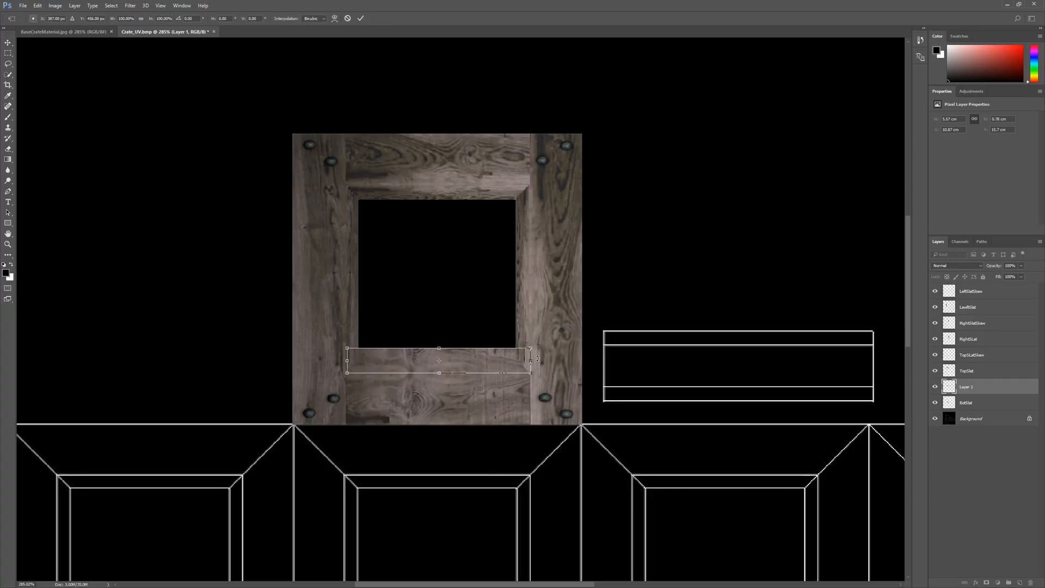
left_click_drag(532, 349, 516, 358)
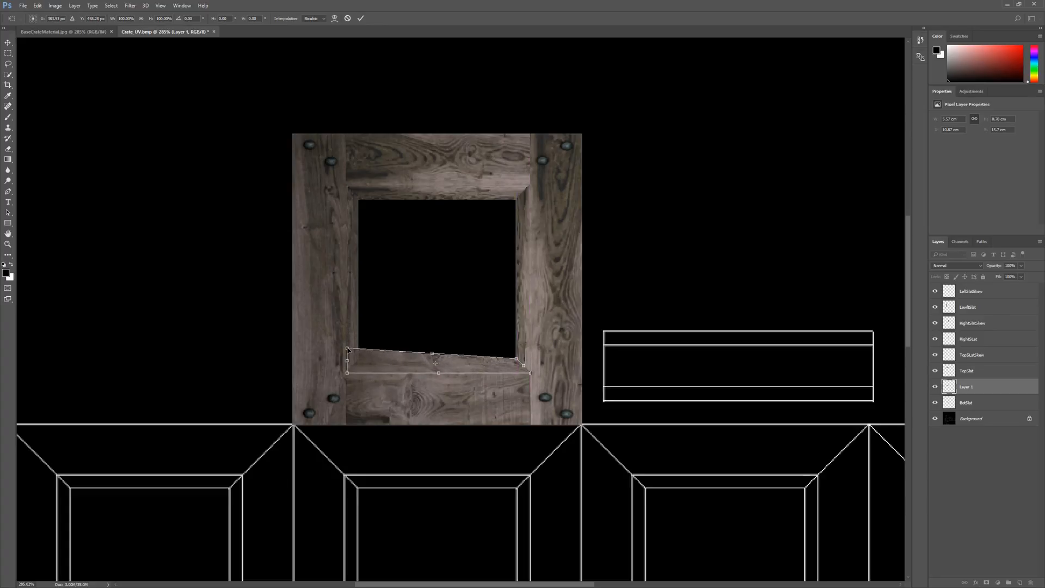
left_click_drag(347, 348, 359, 359)
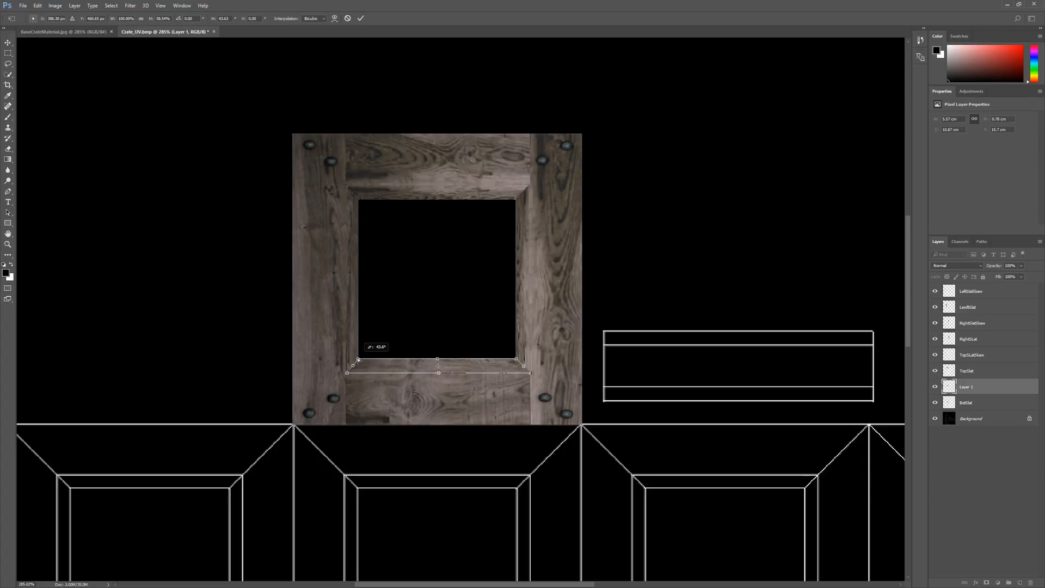
key("Return")
scroll(416, 364, "down", 3)
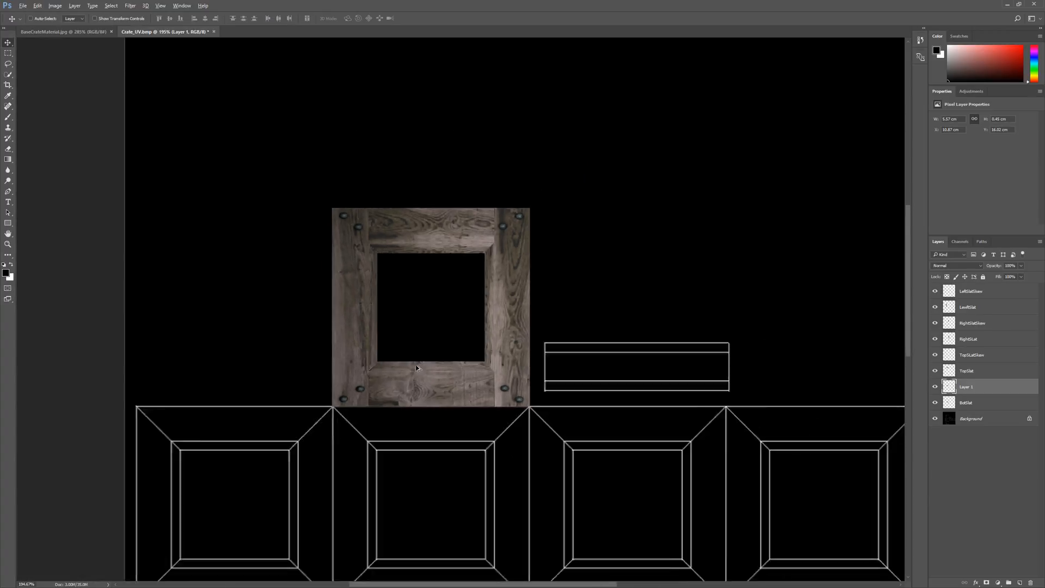
Pull LeftSlatSkew's outer corners slightly outward to about 5.89 cm overall height, covering the gap at the frame's lower-left inner corner.
scroll(364, 367, "up", 5)
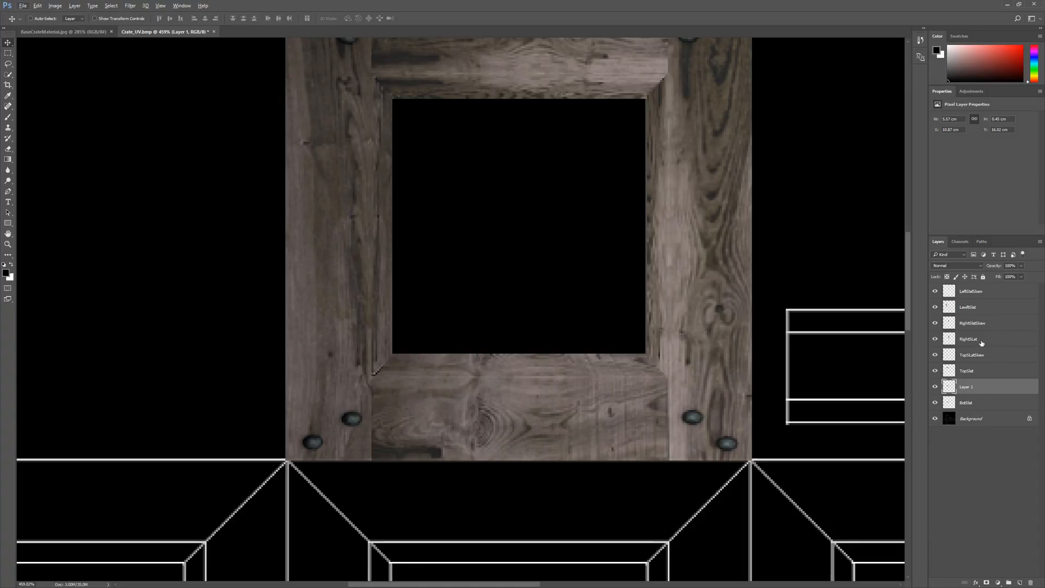
left_click(936, 307)
left_click(936, 307)
left_click(936, 323)
left_click(936, 323)
left_click(952, 292)
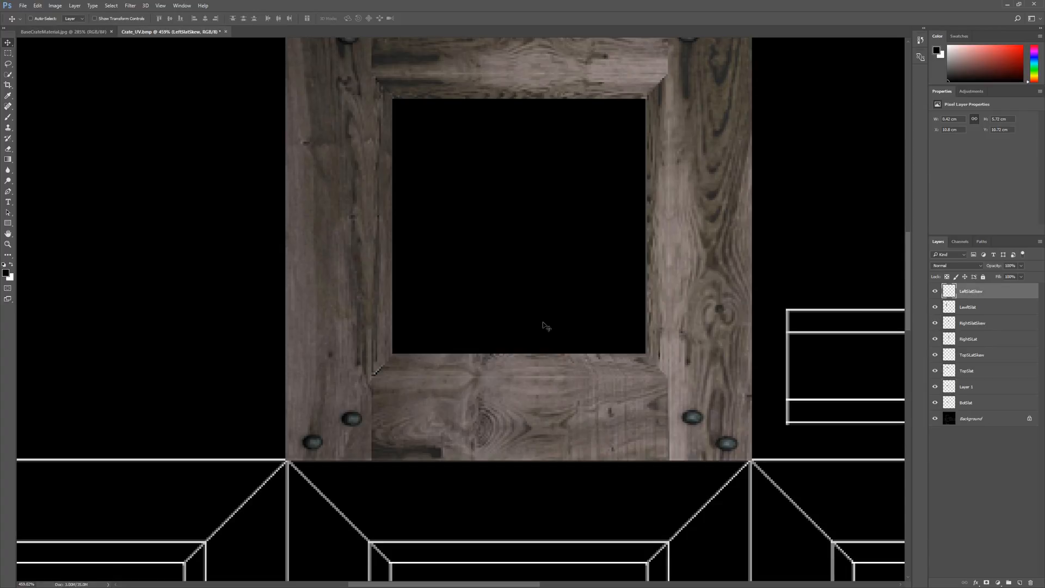
key("ctrl+t")
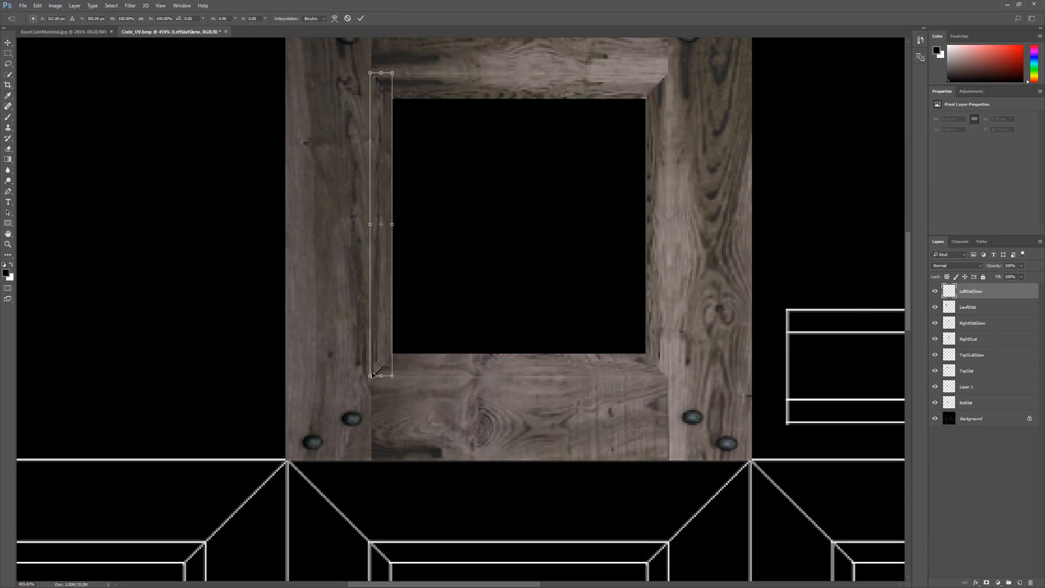
mouse_move(371, 381)
left_mouse_down()
mouse_move(394, 372)
mouse_move(371, 382)
left_mouse_up()
left_click_drag(369, 74, 370, 70)
key("Return")
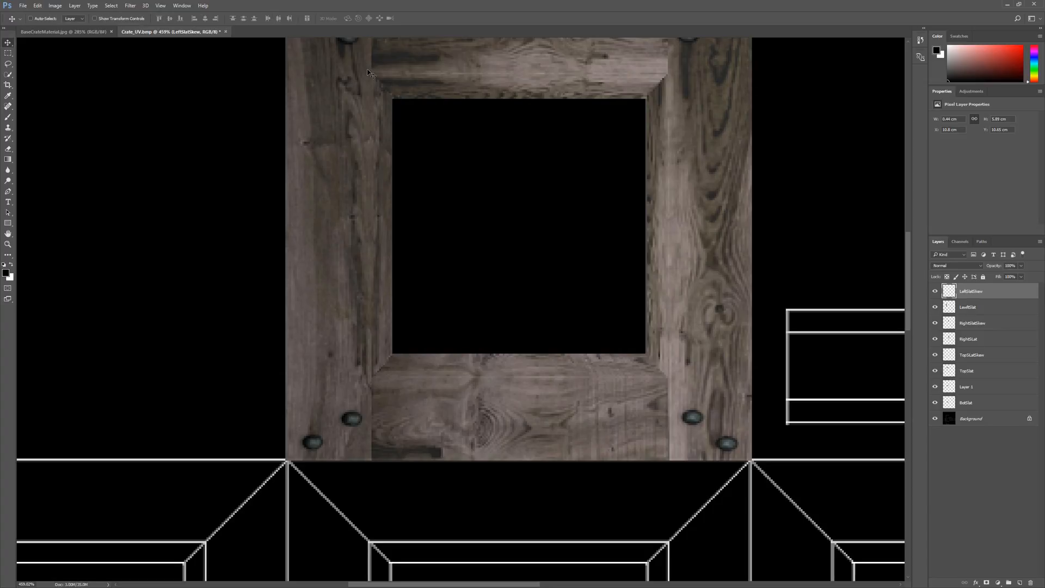
In BaseCrateMaterial.jpg, clear the old selection, then select and copy the four inner planks just inside their dark border.
scroll(443, 162, "down", 3)
scroll(452, 173, "up", 2)
scroll(502, 152, "down", 3)
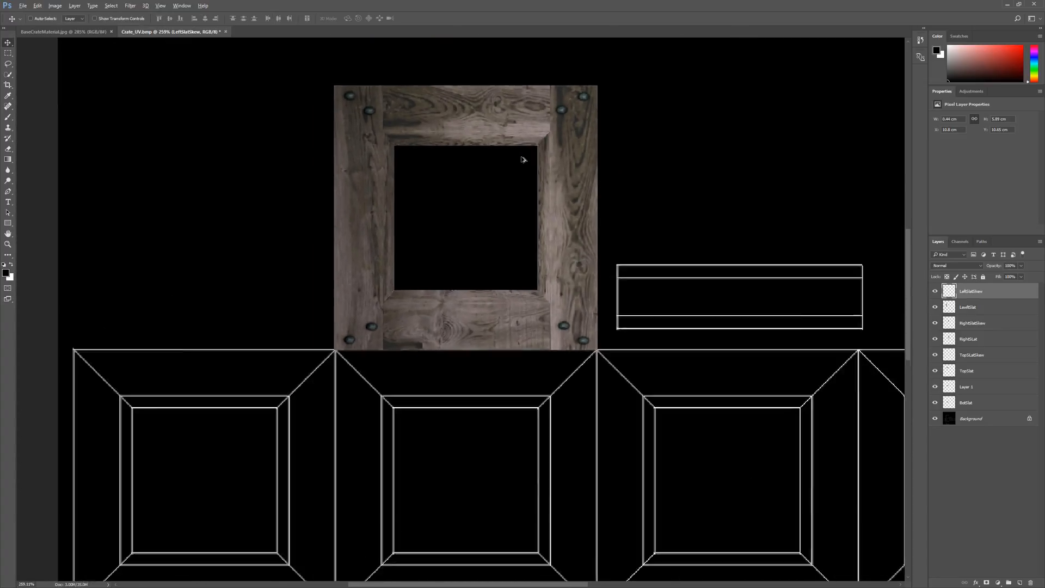
scroll(561, 191, "up", 1)
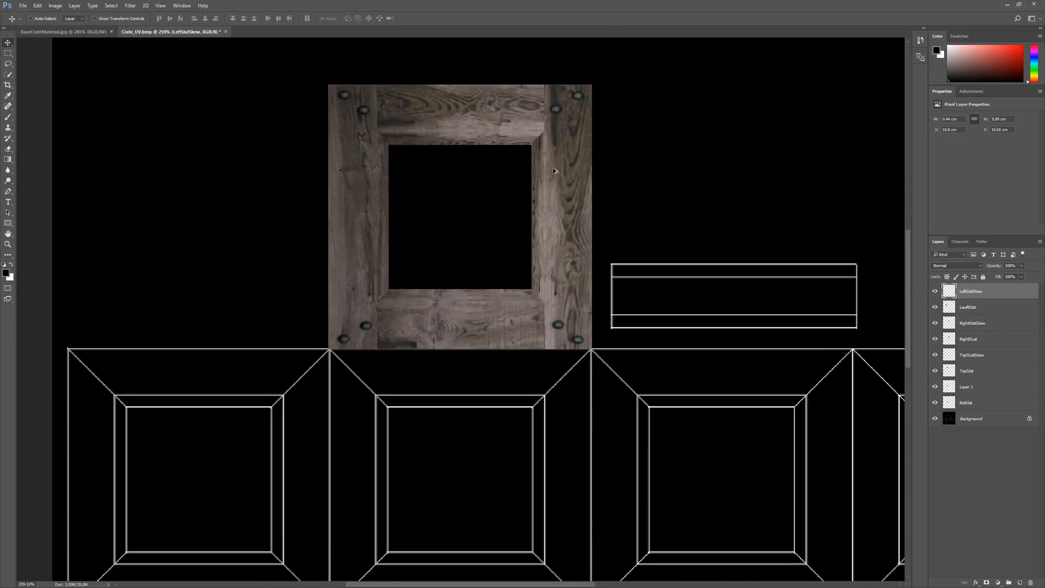
scroll(548, 177, "up", 1)
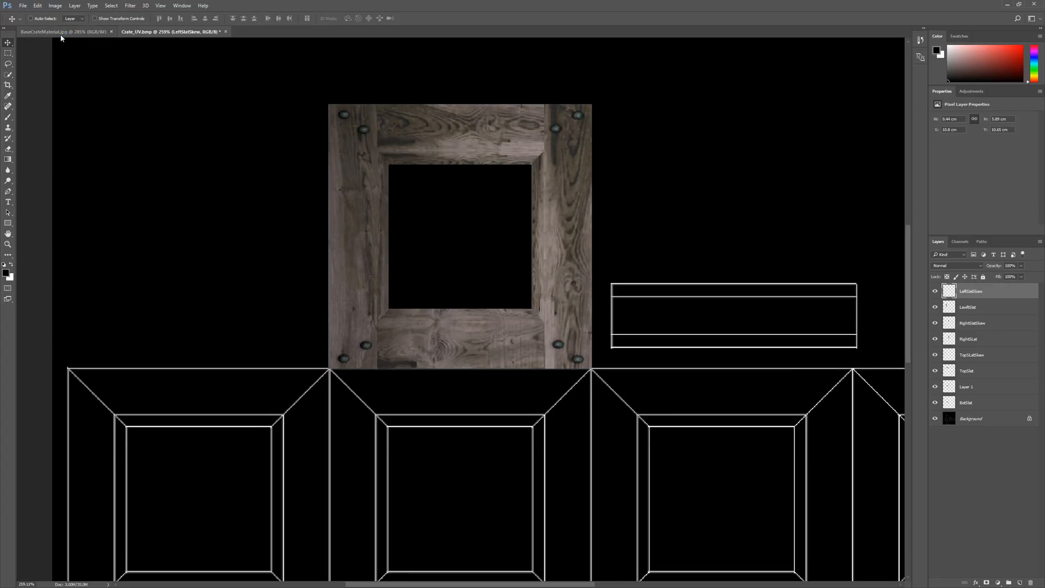
left_click(74, 32)
scroll(415, 245, "down", 5)
scroll(452, 234, "up", 2)
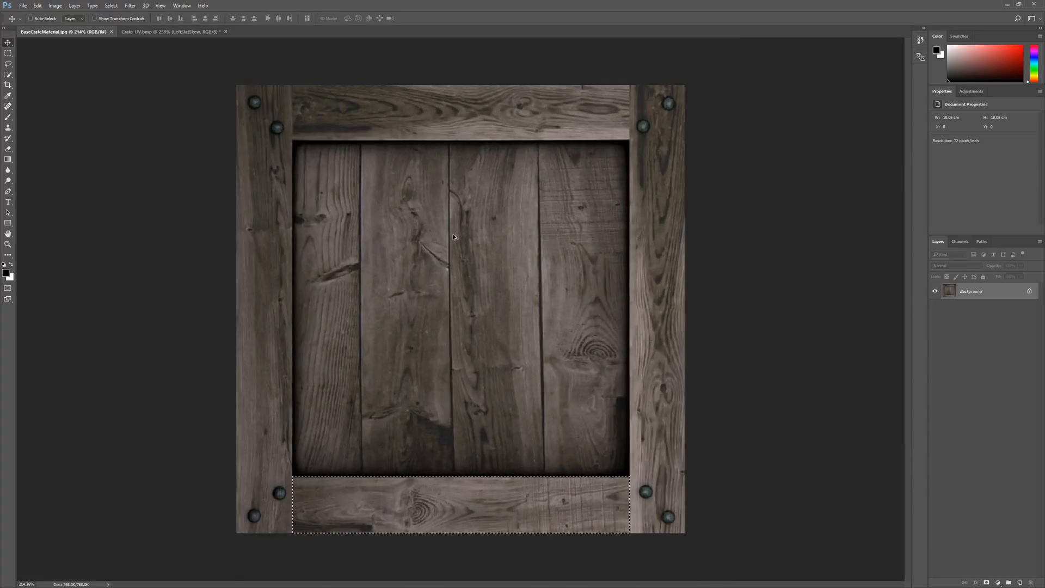
key("ctrl+d")
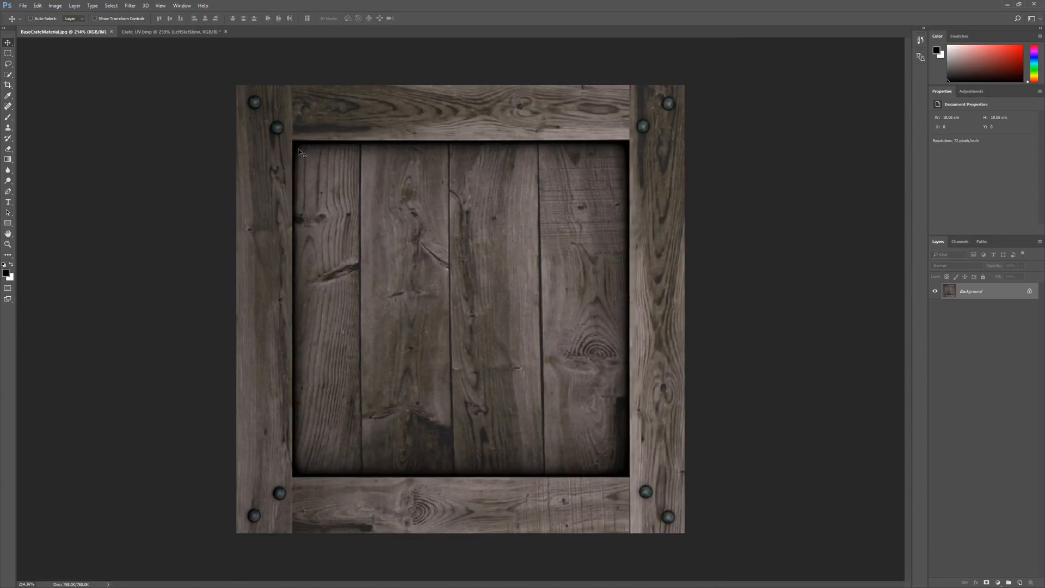
left_click(8, 52)
left_click_drag(302, 152, 621, 462)
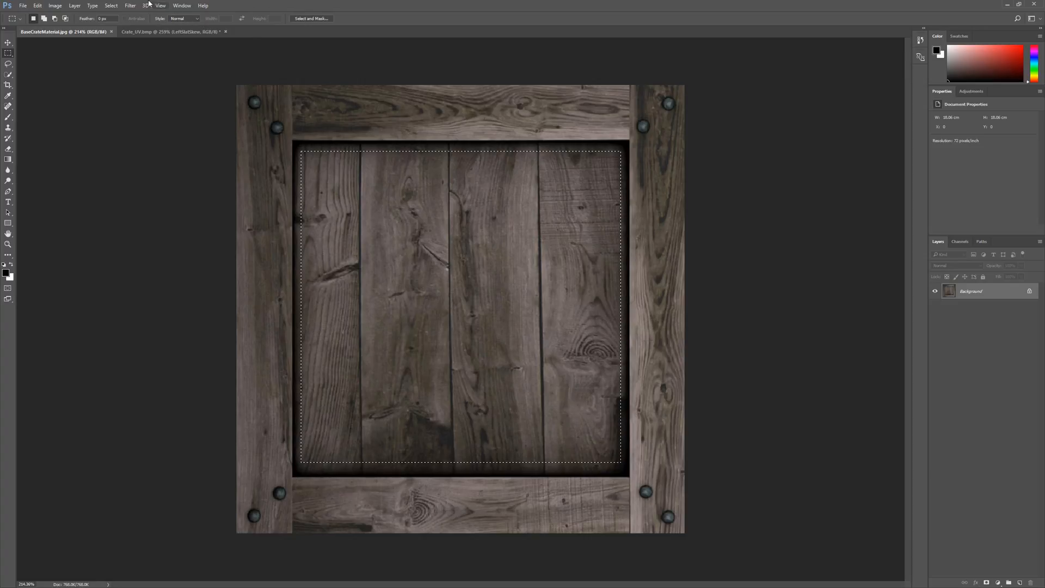
Paste the plank panel into Crate_UV.bmp, place its layer directly above Background, and move it behind the wooden frame.
left_click(163, 31)
left_click(8, 44)
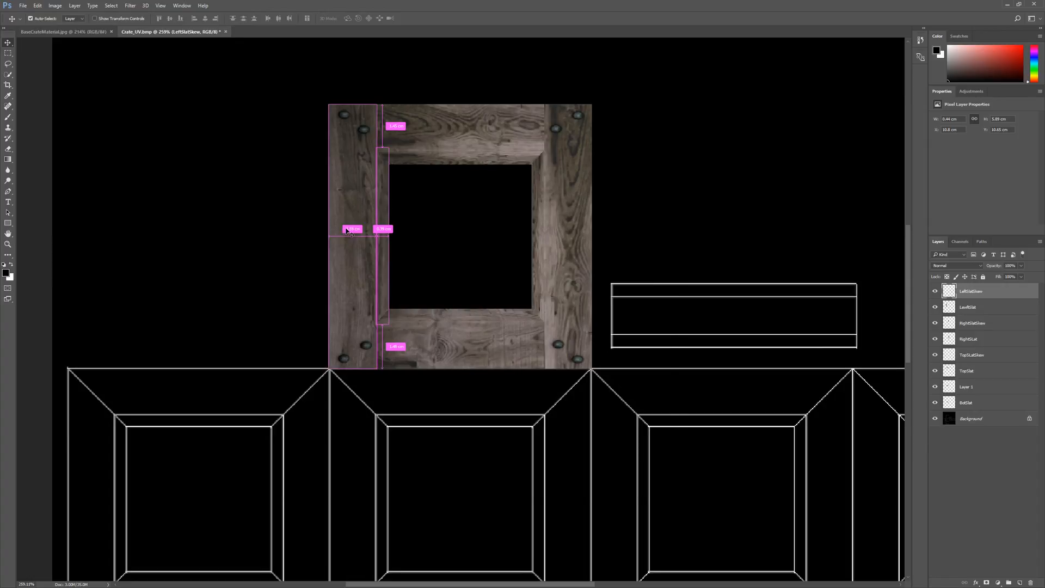
key("ctrl+v")
left_click_drag(482, 233, 440, 256)
left_click_drag(969, 292, 975, 425)
left_click_drag(467, 227, 466, 173)
Scale the plank panel down to about 42%, center it in the frame's opening, and narrow it to about 5.01 cm.
key("ctrl+t")
left_click_drag(644, 62, 534, 170)
mouse_move(498, 218)
left_mouse_down()
mouse_move(496, 201)
mouse_move(505, 208)
left_mouse_up()
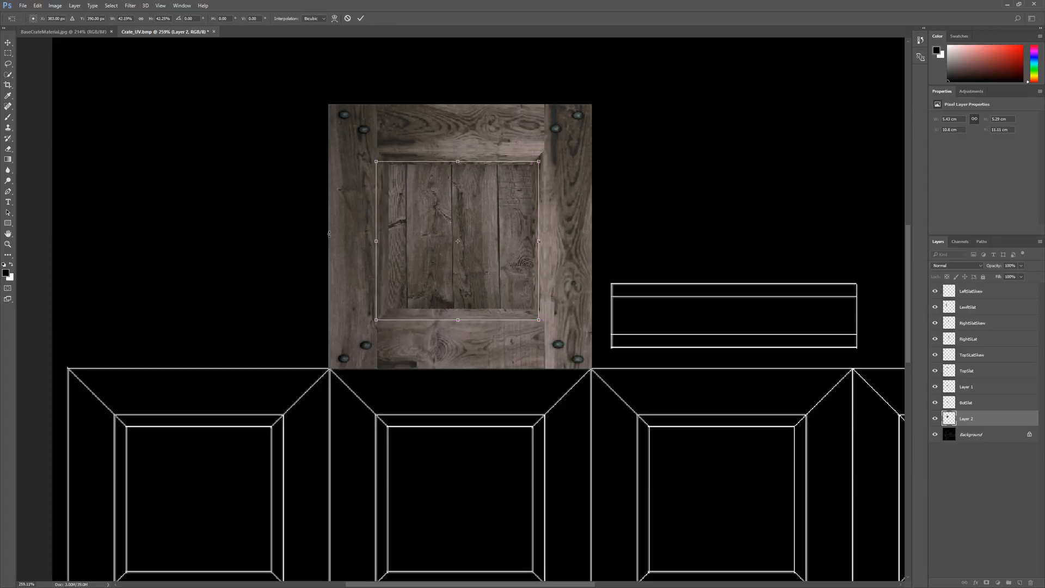
left_click_drag(376, 241, 389, 241)
mouse_move(539, 241)
left_mouse_down()
mouse_move(528, 241)
mouse_move(538, 241)
left_mouse_up()
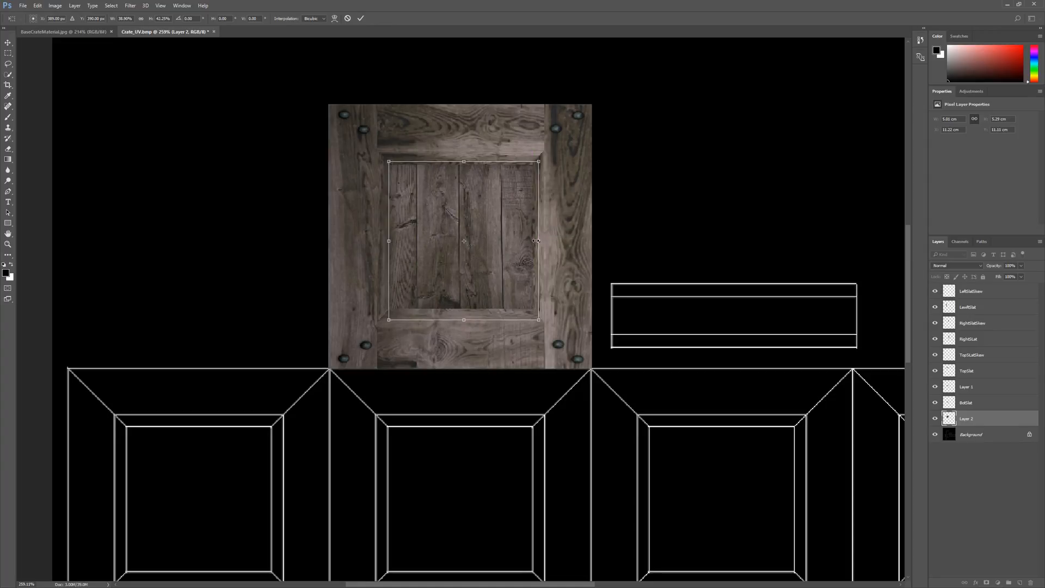
key("Return")
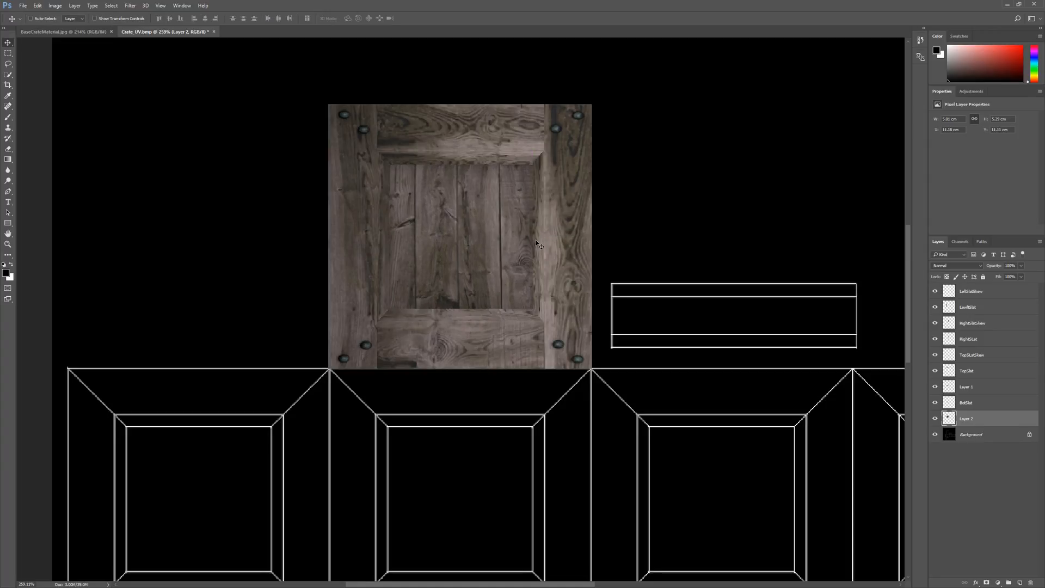
Resize the plank panel to about 4.83 by 4.8 cm so its edges fit the frame's opening.
scroll(537, 243, "down", 3)
scroll(498, 235, "up", 5)
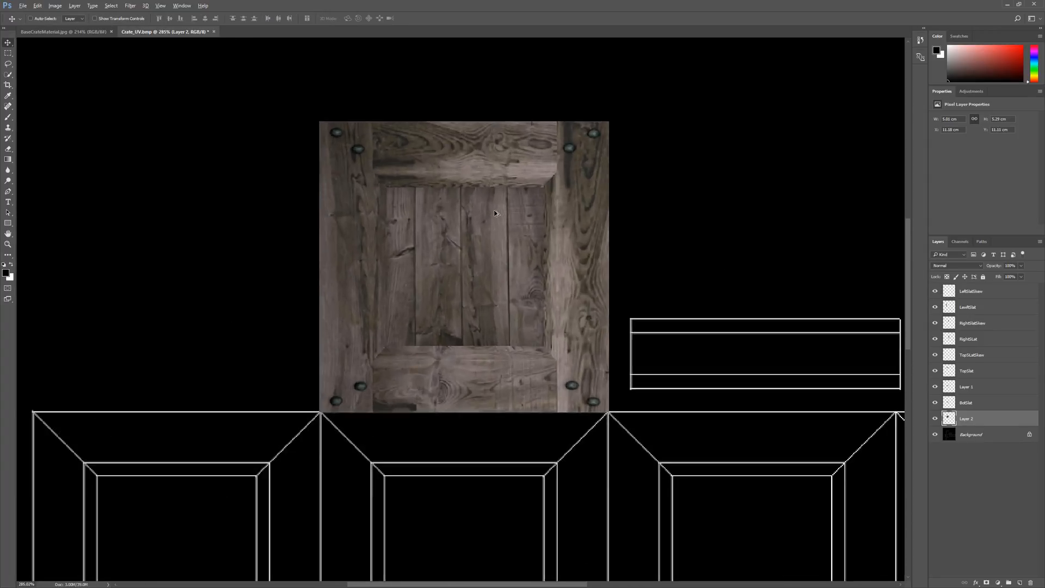
scroll(445, 230, "down", 1)
key("ctrl+t")
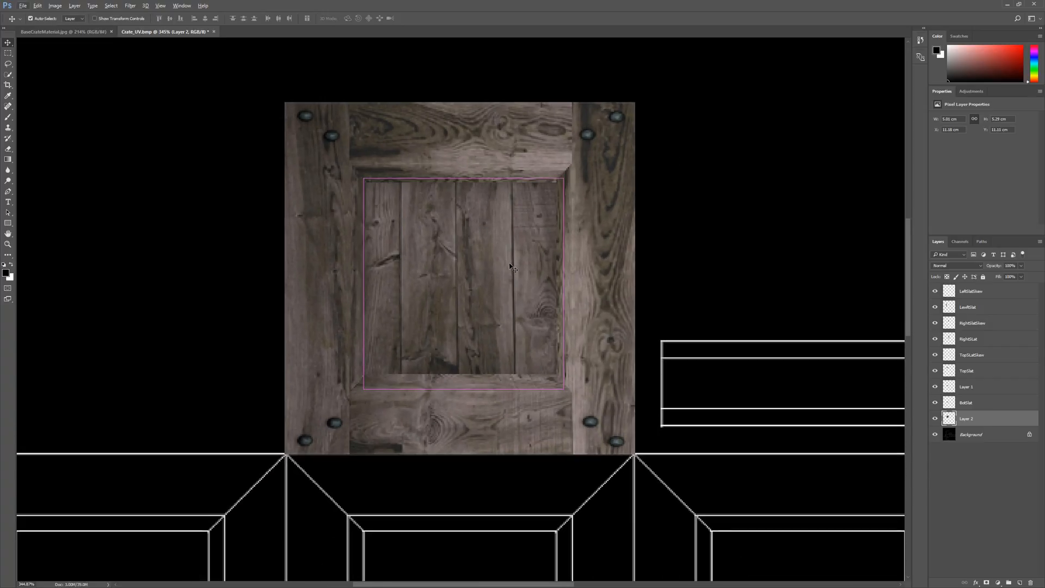
left_click_drag(563, 284, 556, 284)
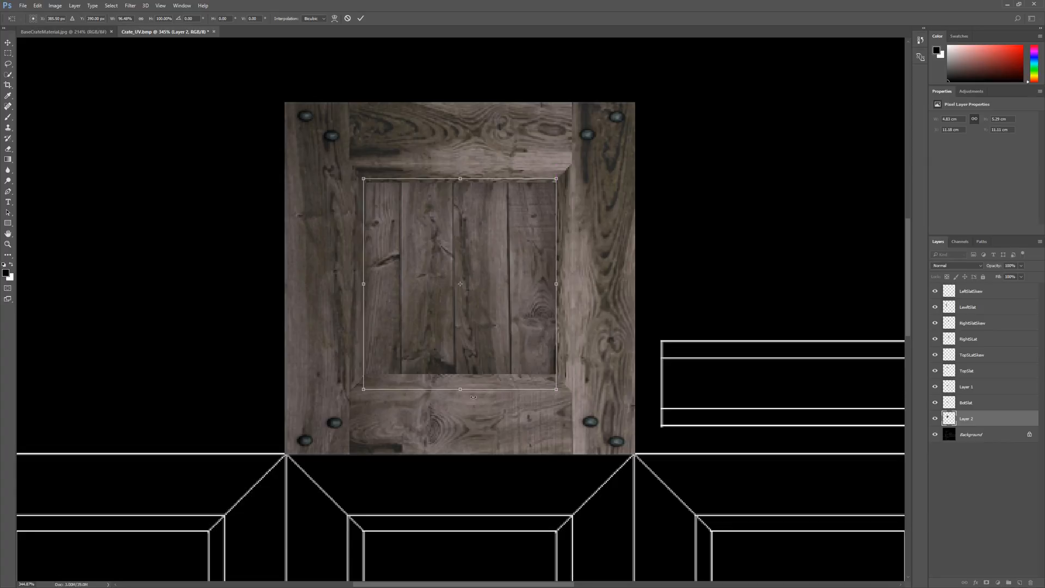
left_click_drag(459, 389, 460, 373)
left_click_drag(459, 175, 461, 183)
key("Return")
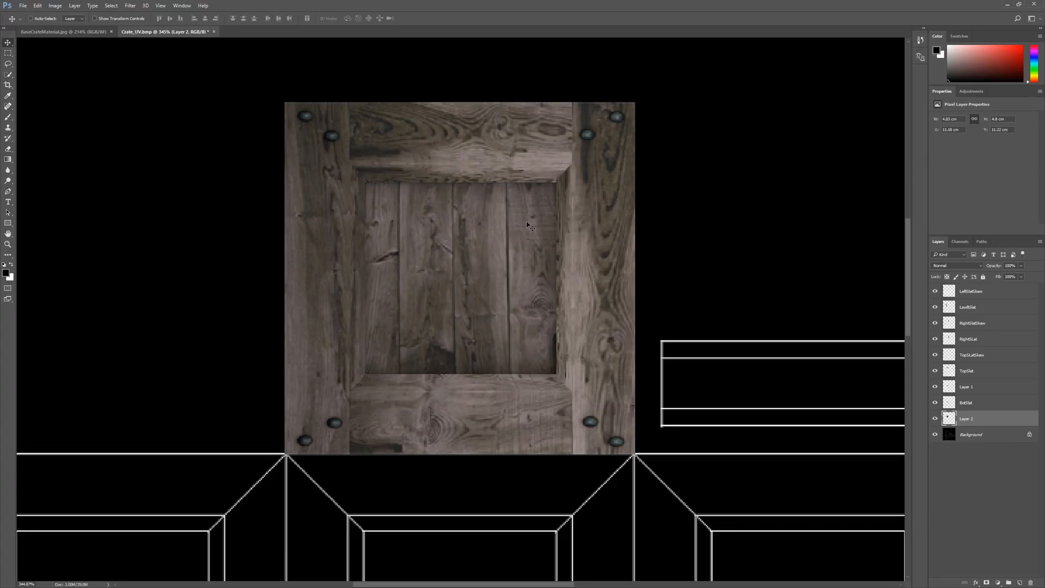
Rename the plank panel's layer CentralSLats and the bottom slat's skewed inner edge layer BotSlatSkew.
scroll(528, 223, "down", 4)
scroll(400, 217, "up", 3)
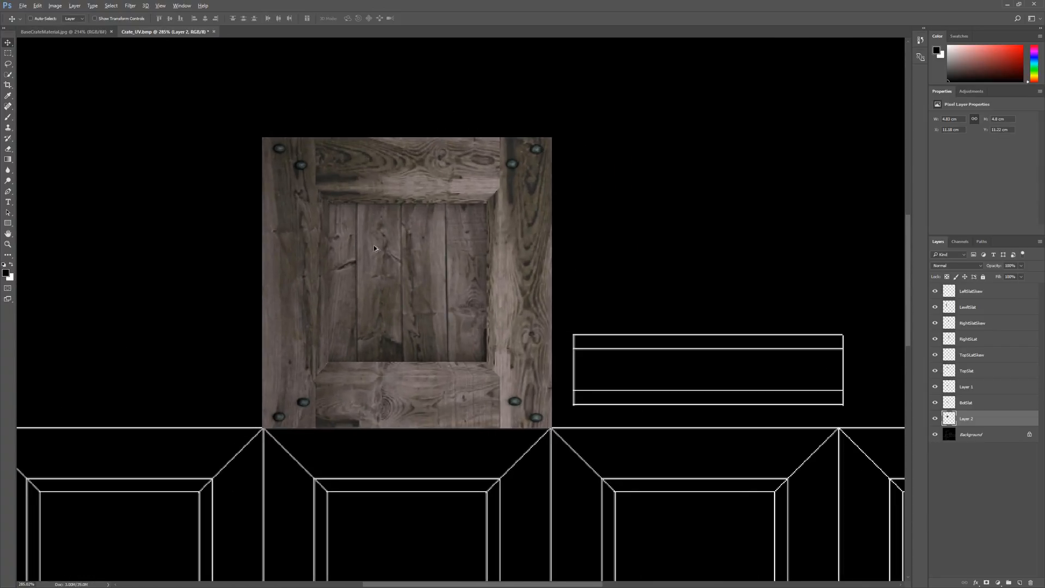
scroll(401, 250, "down", 1)
scroll(377, 266, "down", 1)
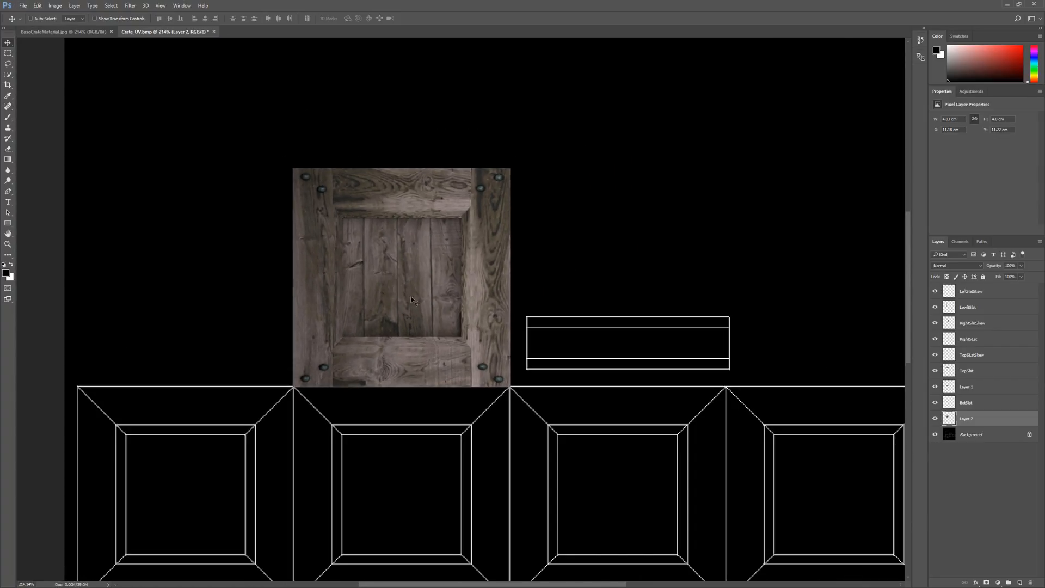
double_click(970, 420)
type("CentralSLats")
key("Return")
double_click(970, 389)
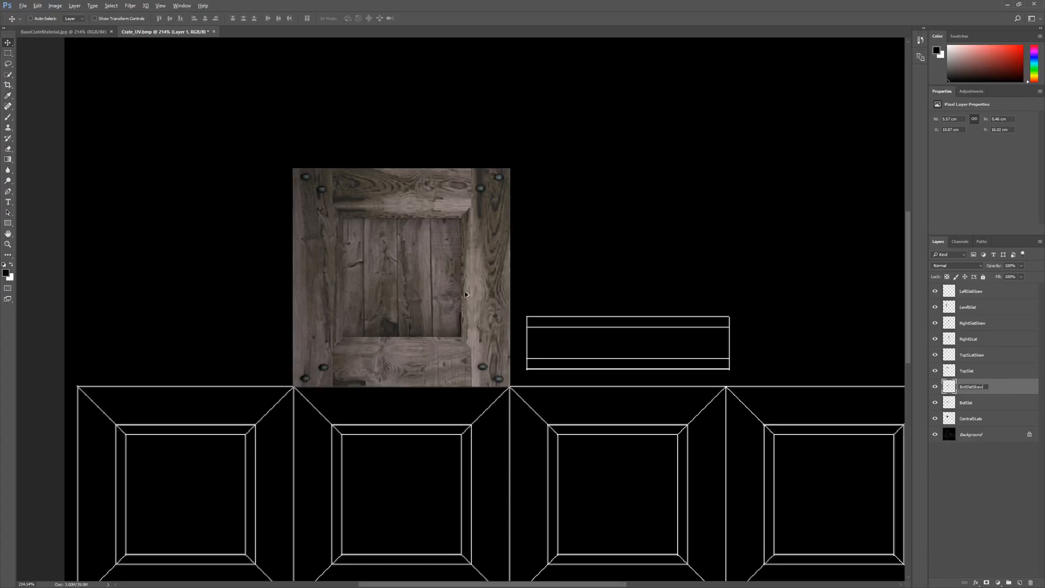
key("Return")
Switch to Maya, select the crate model and examine the diagonal slats across its side panels.
scroll(436, 271, "down", 5)
scroll(436, 272, "up", 2)
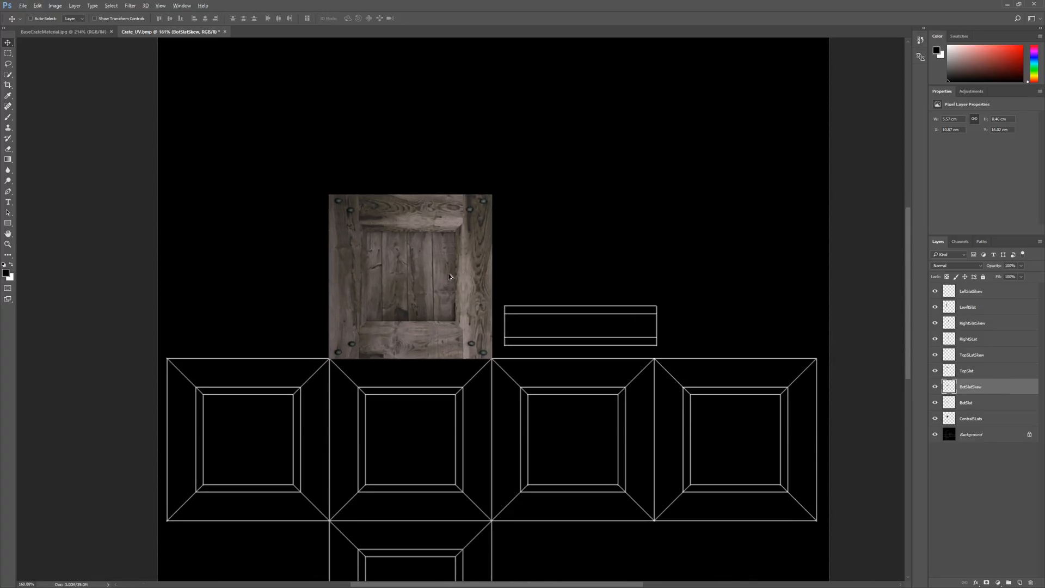
scroll(493, 271, "up", 1)
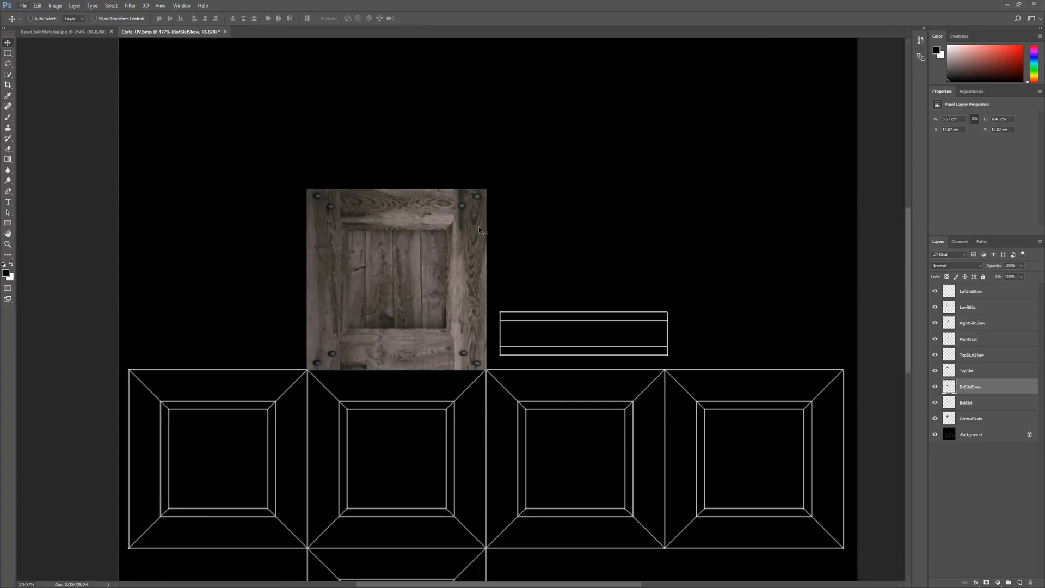
scroll(675, 357, "up", 3)
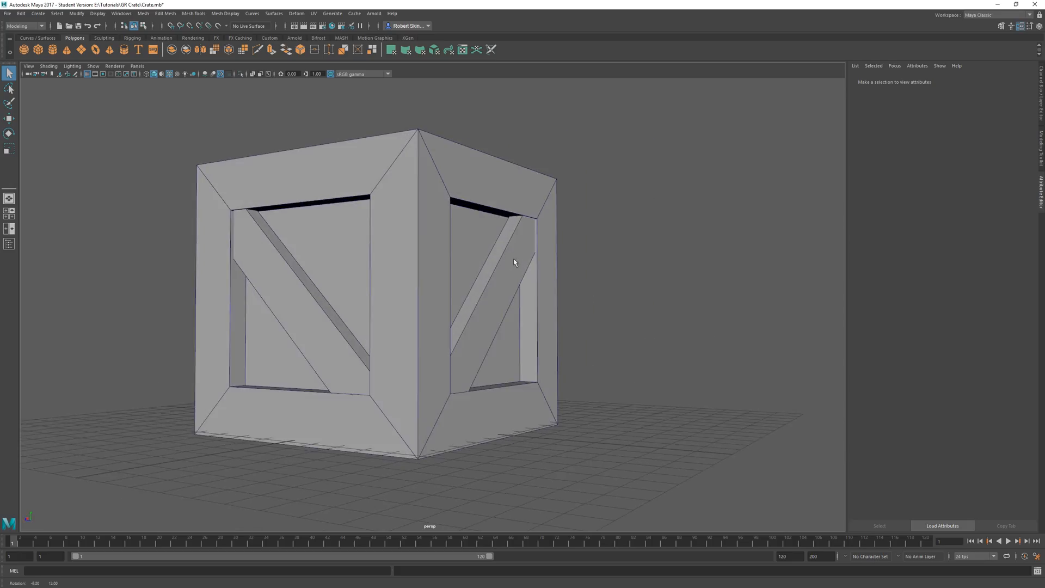
left_click(513, 260)
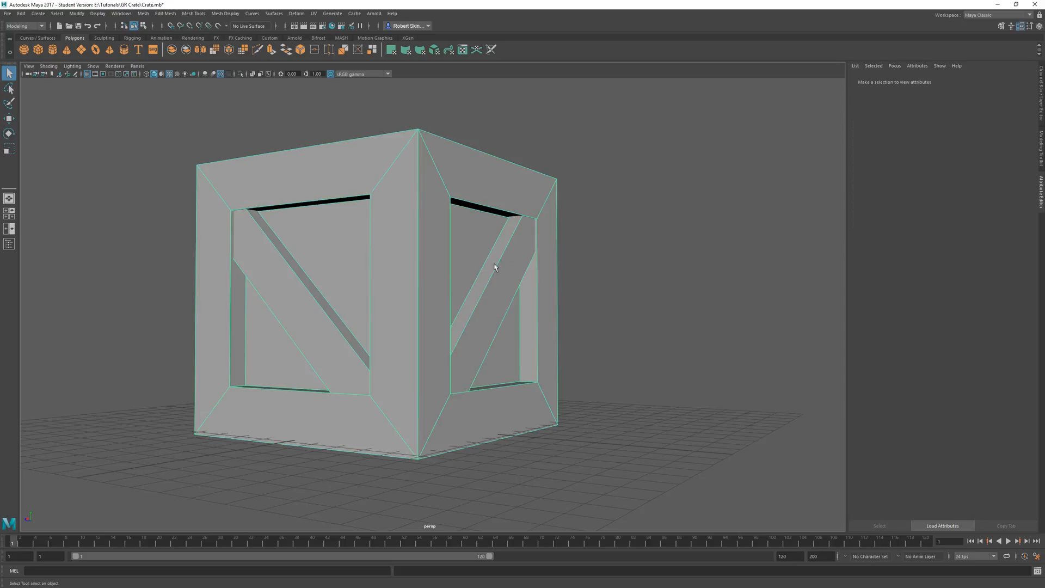
left_click_drag(293, 298, 415, 305)
left_click_drag(491, 288, 396, 279)
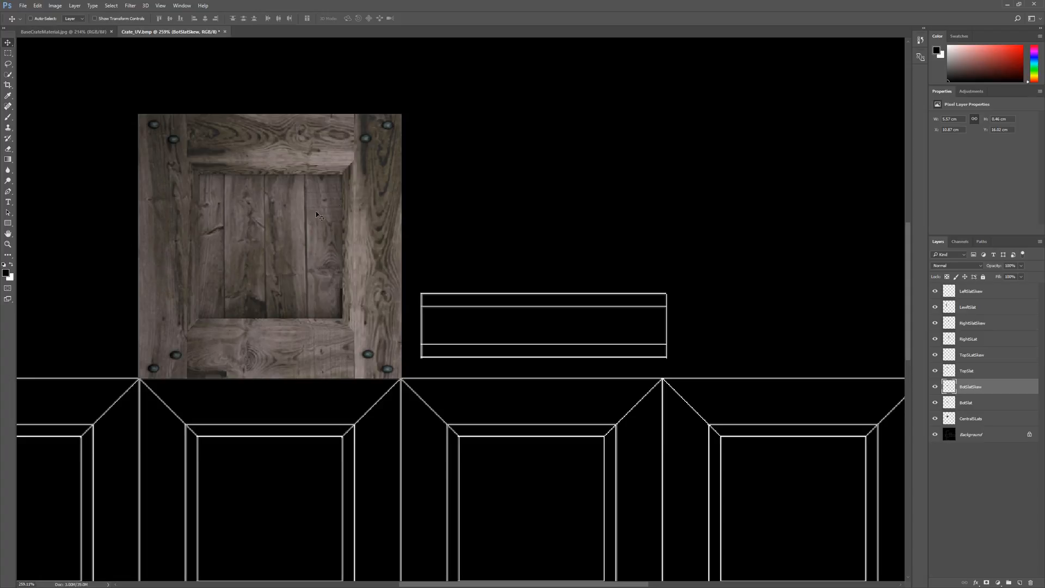
Switch to Photoshop, copy the third inner plank from BaseCrateMaterial.jpg and paste it into Crate_UV.bmp.
left_click(68, 31)
key("m")
left_click(507, 219)
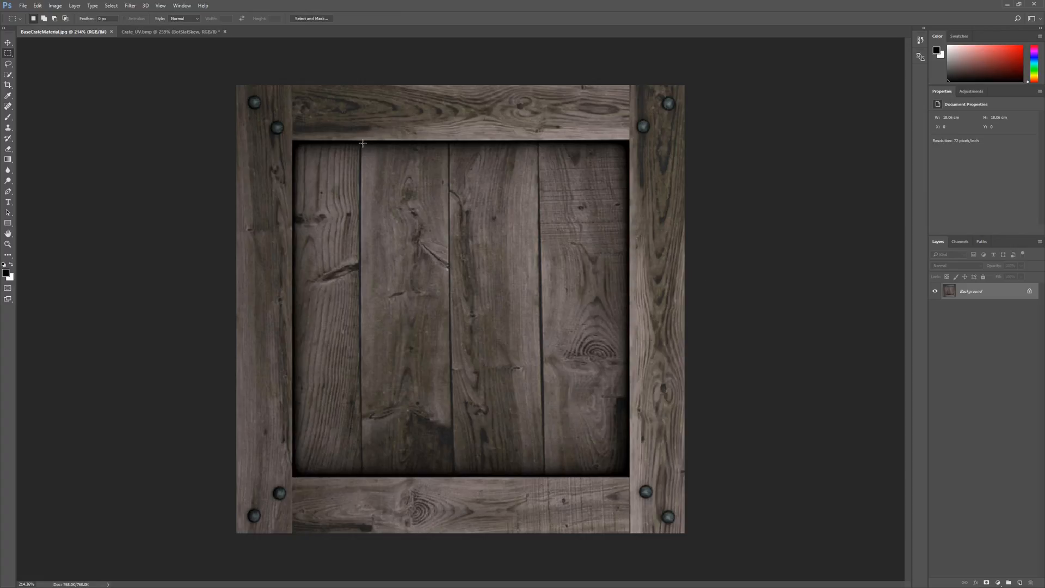
left_click_drag(362, 144, 420, 350)
left_click(464, 335)
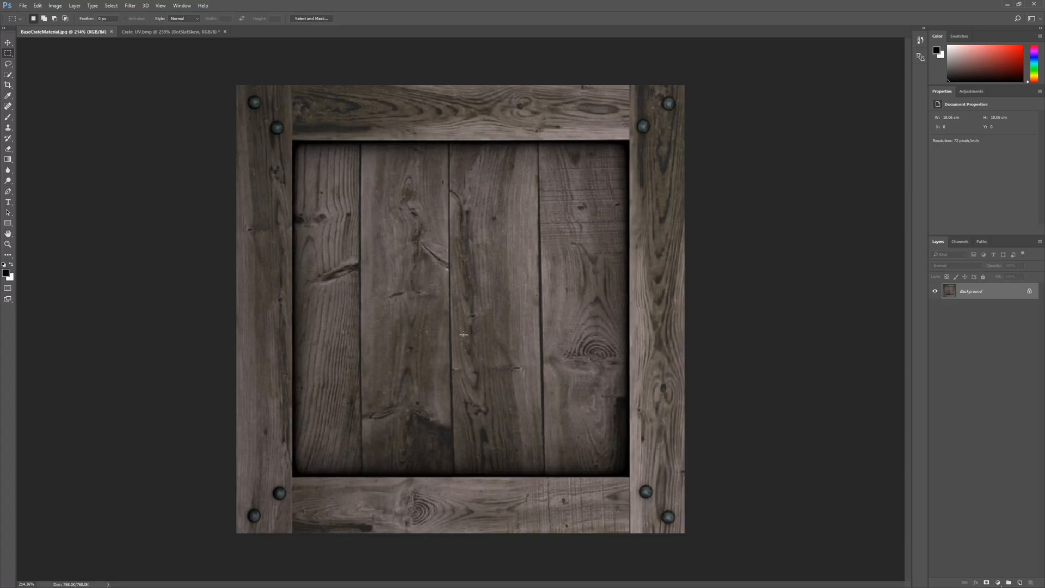
mouse_move(449, 144)
left_mouse_down()
mouse_move(520, 283)
mouse_move(488, 176)
mouse_move(520, 283)
mouse_move(522, 444)
left_mouse_up()
left_click(452, 149)
left_click(176, 32)
key("ctrl+v")
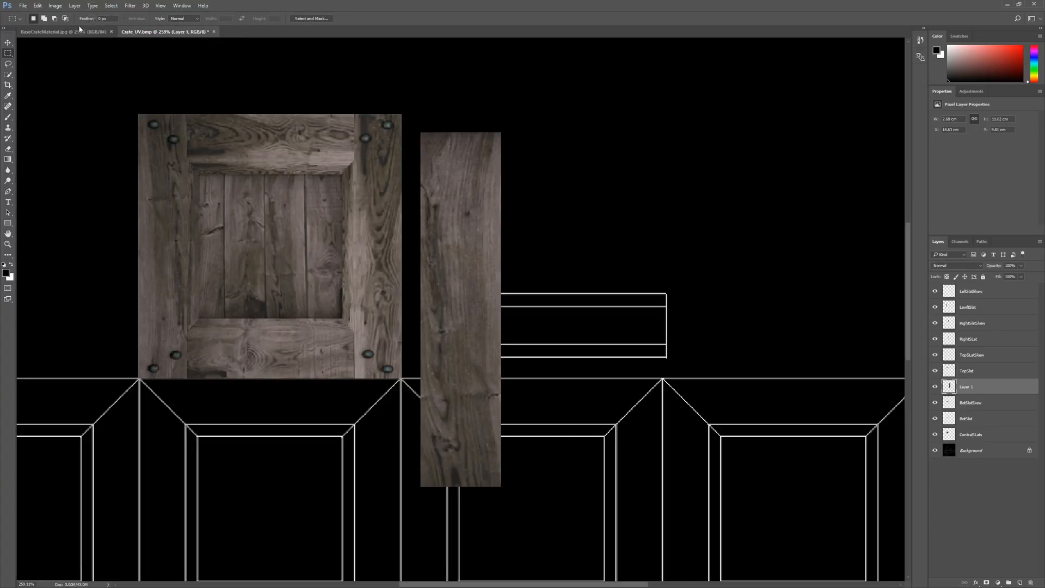
Move the pasted plank over the separate slat outline beside the crate face and rename its layer WoodSlatCenter.
left_click(8, 43)
left_click_drag(422, 249, 565, 206)
double_click(972, 392)
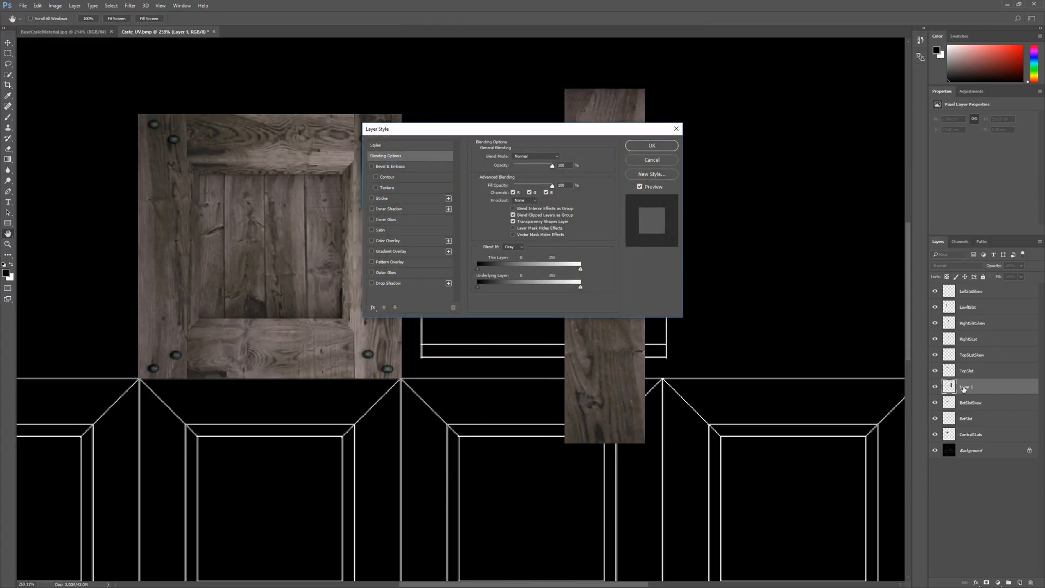
left_click(673, 163)
double_click(973, 387)
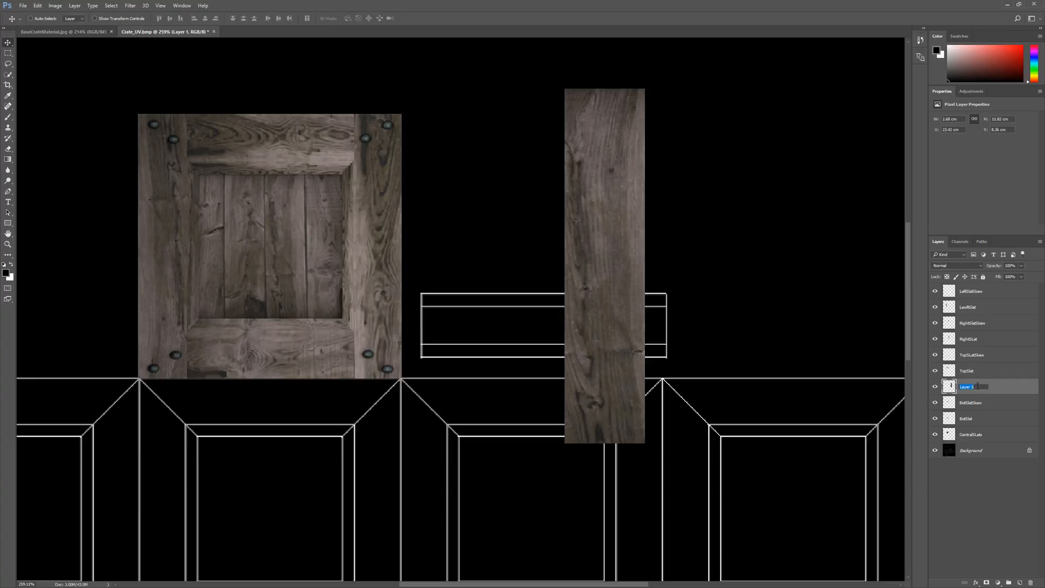
type("WoodSlatCenter")
key("Return")
Center the plank over the slat outline and rotate it by -90°.
left_click_drag(610, 240, 609, 243)
key("ctrl+t")
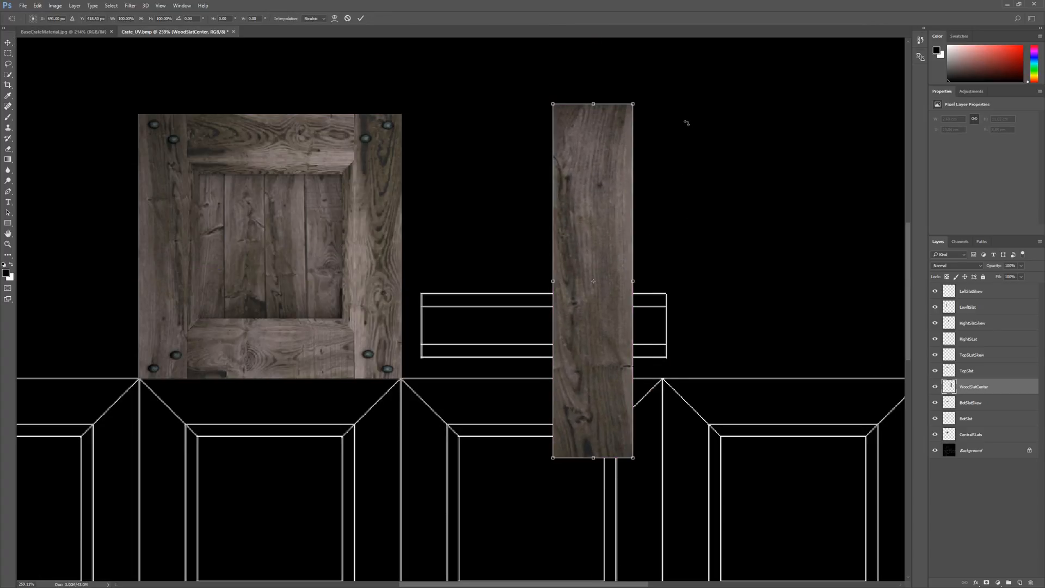
mouse_move(683, 98)
left_mouse_down()
mouse_move(644, 82)
mouse_move(691, 103)
left_mouse_up()
left_click_drag(649, 87, 436, 229)
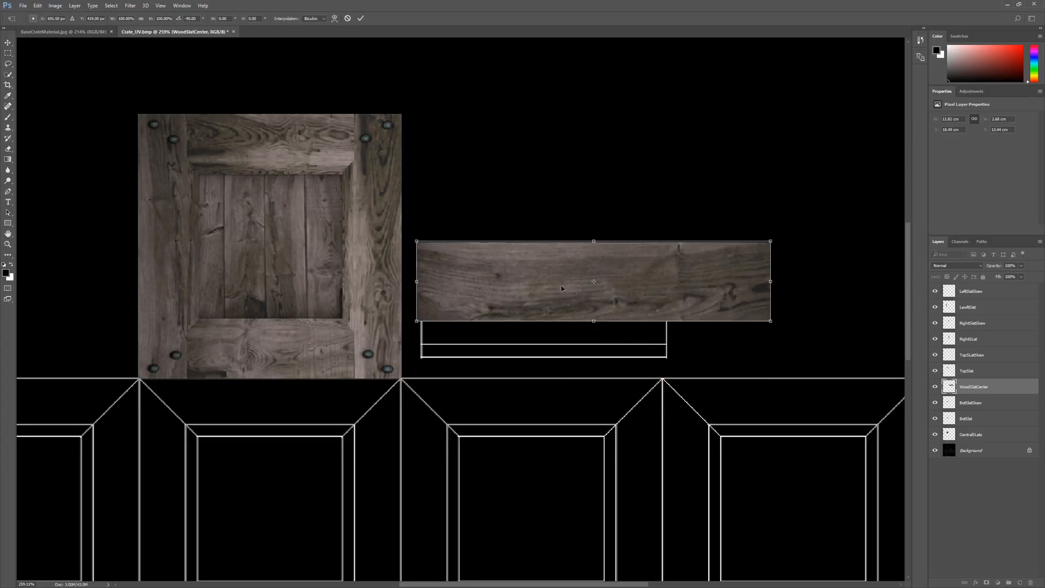
Move and scale the plank to about 8.22 by 1.34 cm so it covers the slat outline's central strip.
left_click_drag(652, 283, 657, 340)
left_click_drag(776, 384, 668, 345)
scroll(665, 330, "up", 6)
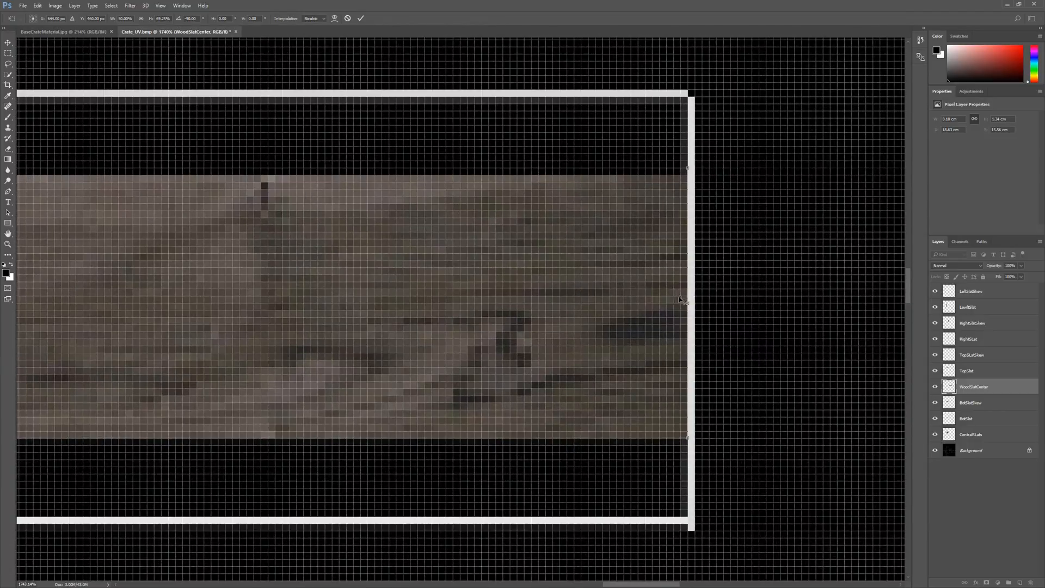
left_click_drag(687, 302, 701, 296)
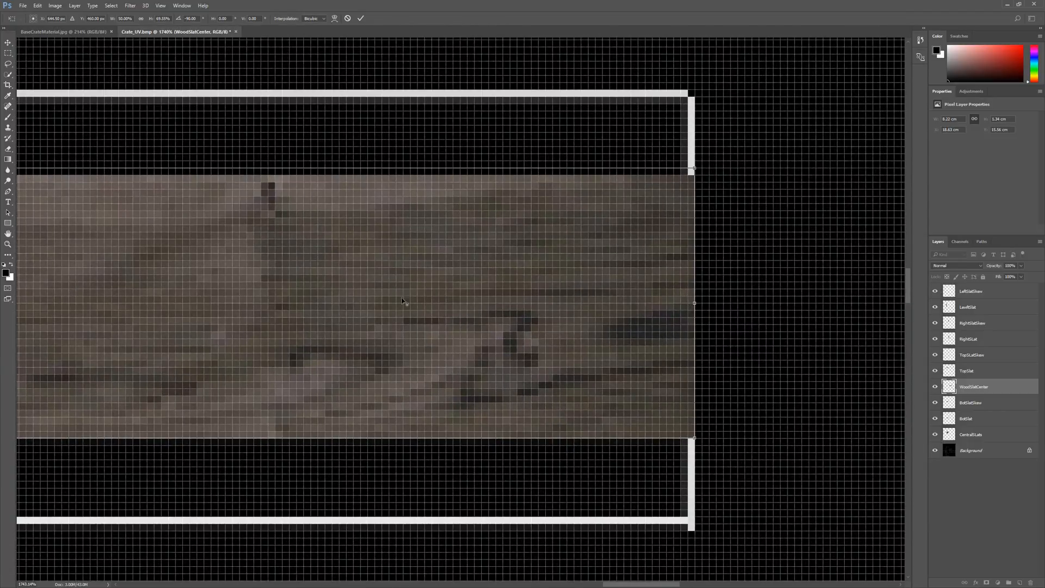
scroll(303, 312, "down", 5)
scroll(121, 319, "down", 3)
scroll(94, 313, "up", 6)
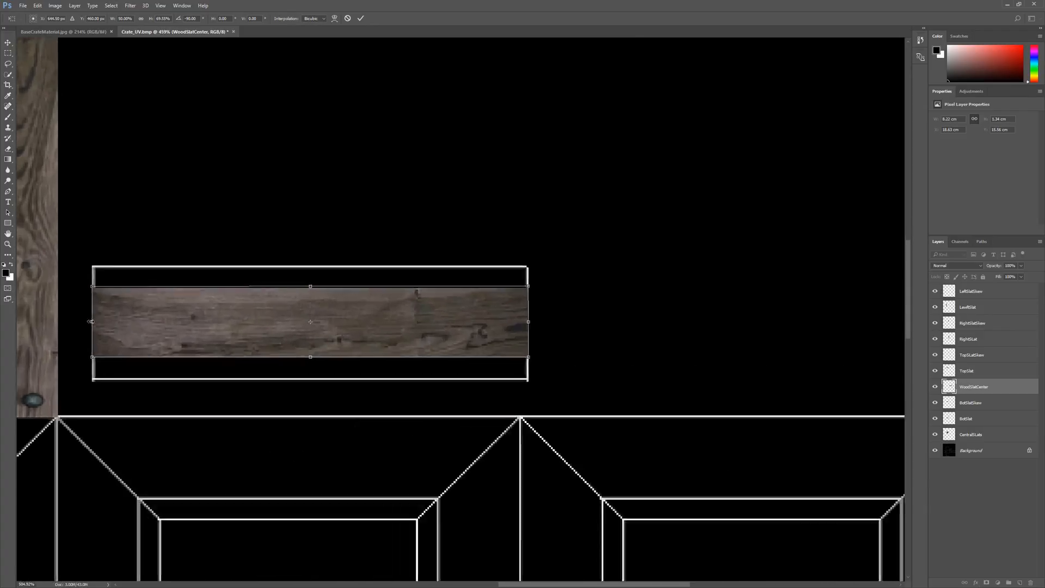
scroll(90, 321, "down", 1)
scroll(92, 321, "down", 1)
key("alt+space")
left_click(320, 333)
key("Return")
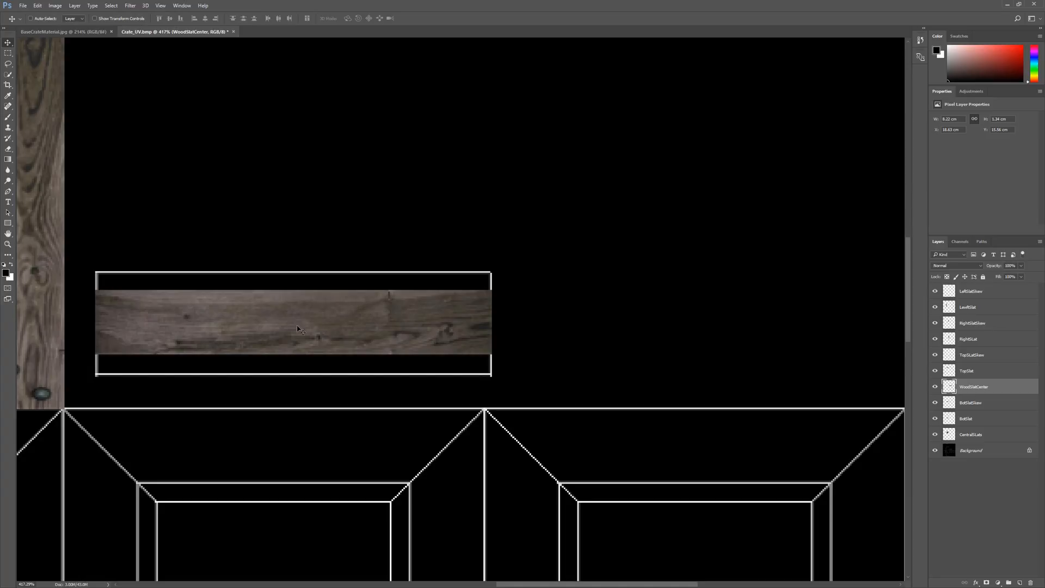
Duplicate the WoodSlatCenter plank and align the copy against its upper edge.
scroll(301, 326, "down", 4)
scroll(332, 328, "up", 3)
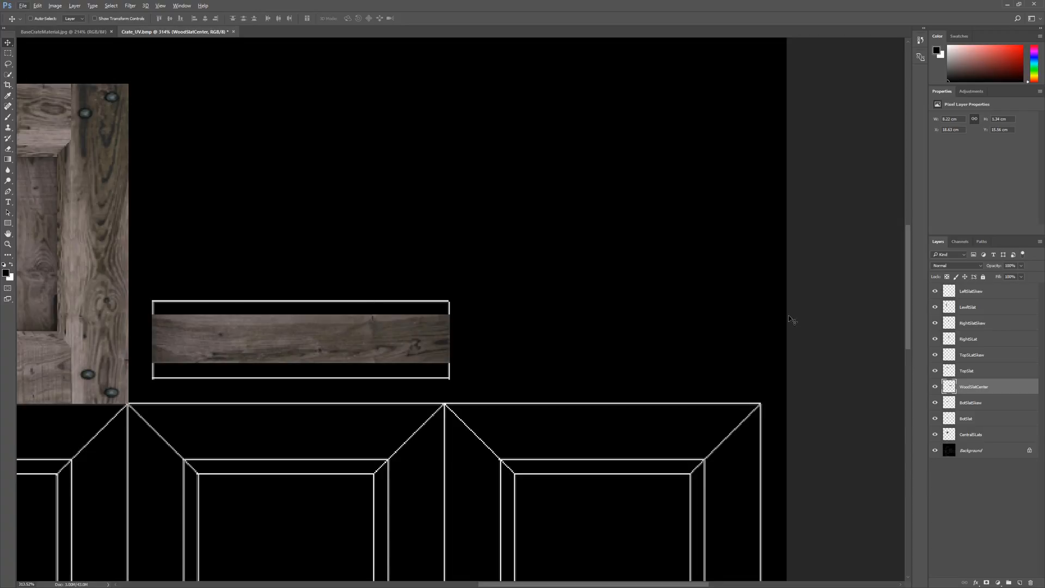
right_click(972, 387)
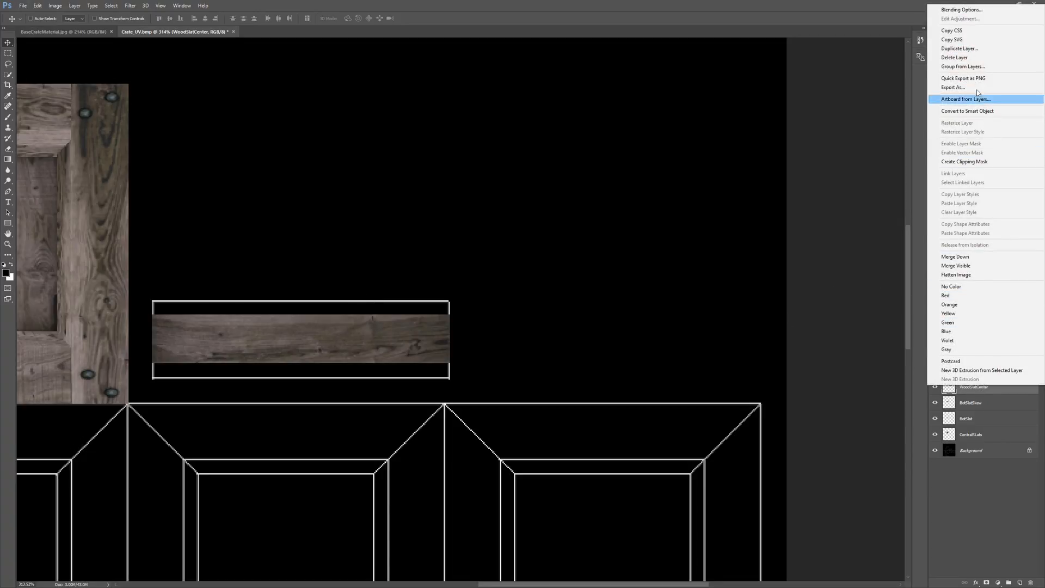
left_click(979, 474)
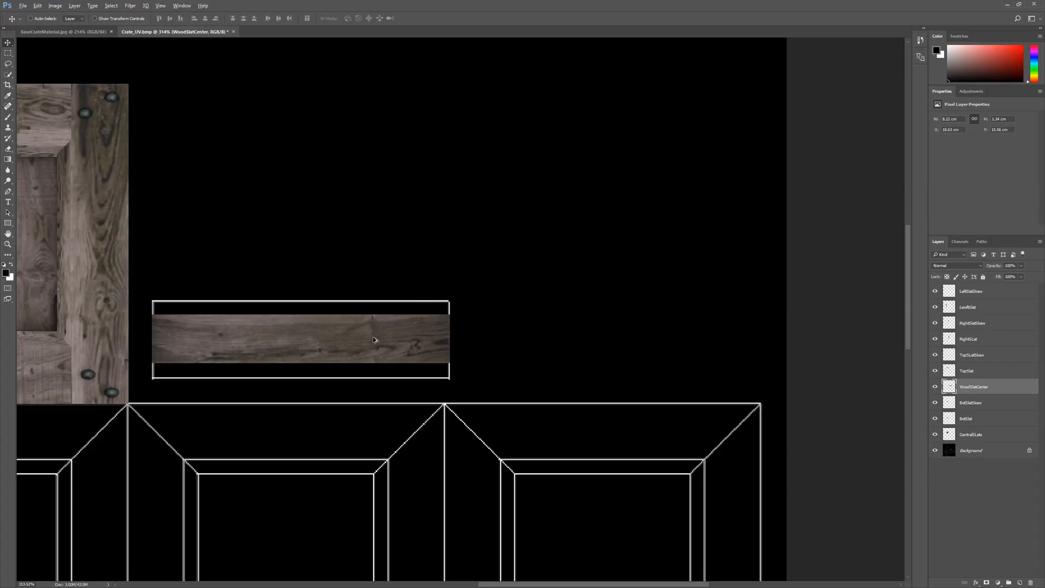
left_click_drag(351, 342, 351, 277)
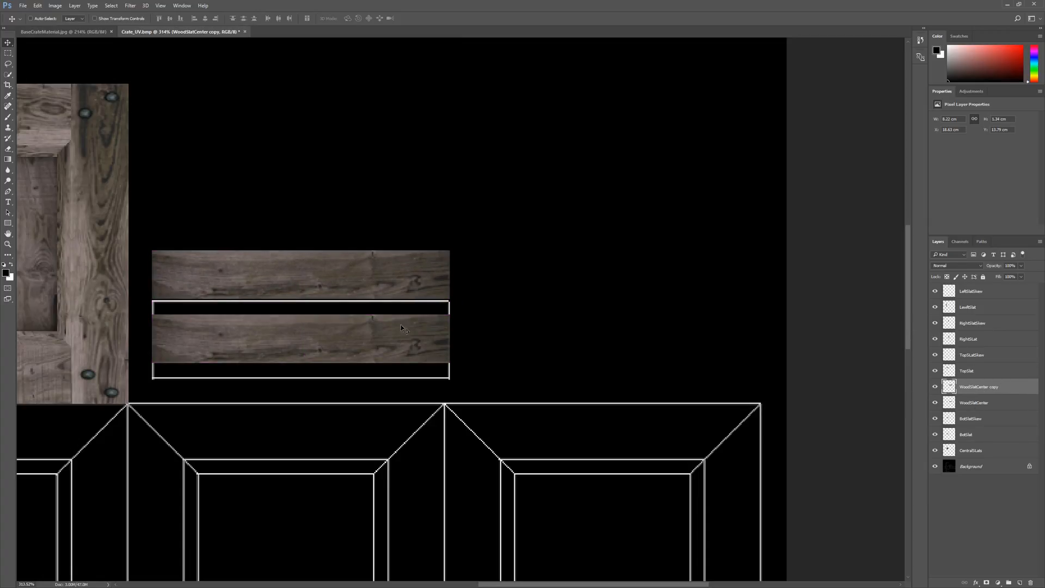
left_click_drag(359, 282, 360, 297)
Flip the upper plank copy vertically and squash it to about 0.39 cm high to fill the outline's upper strip.
key("ctrl+t")
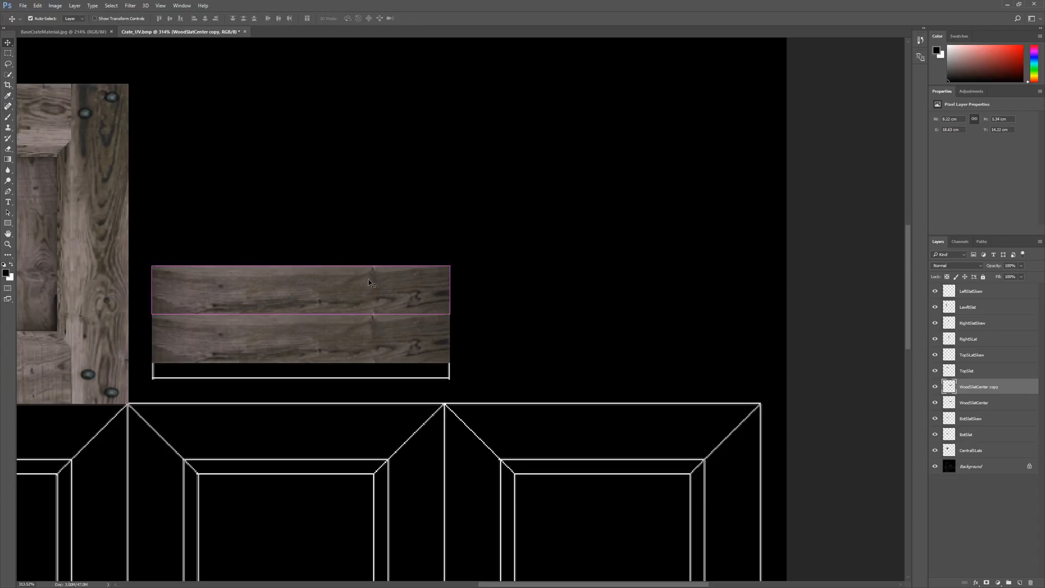
right_click(369, 294)
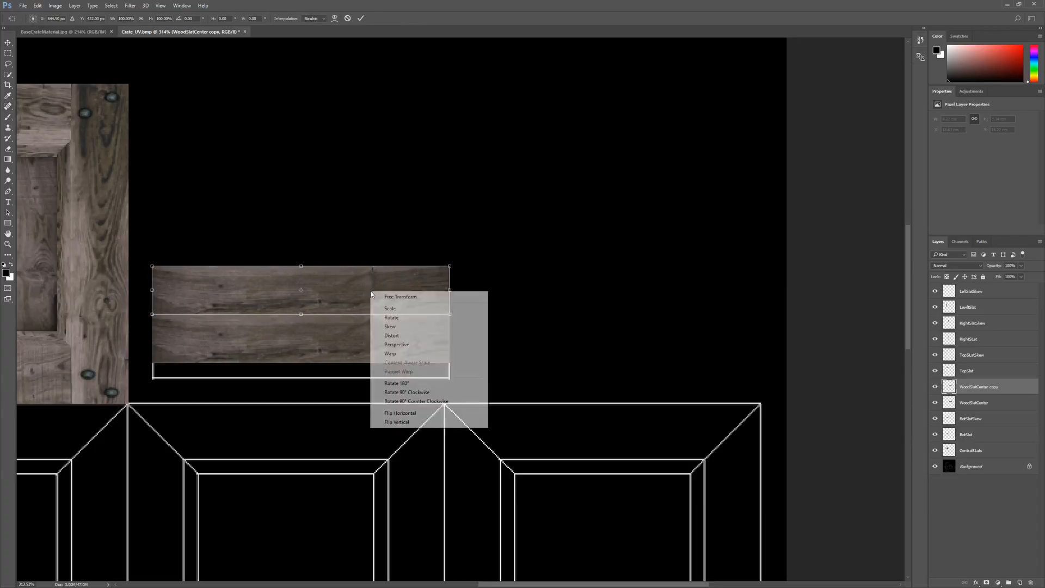
left_click(402, 423)
key("Return")
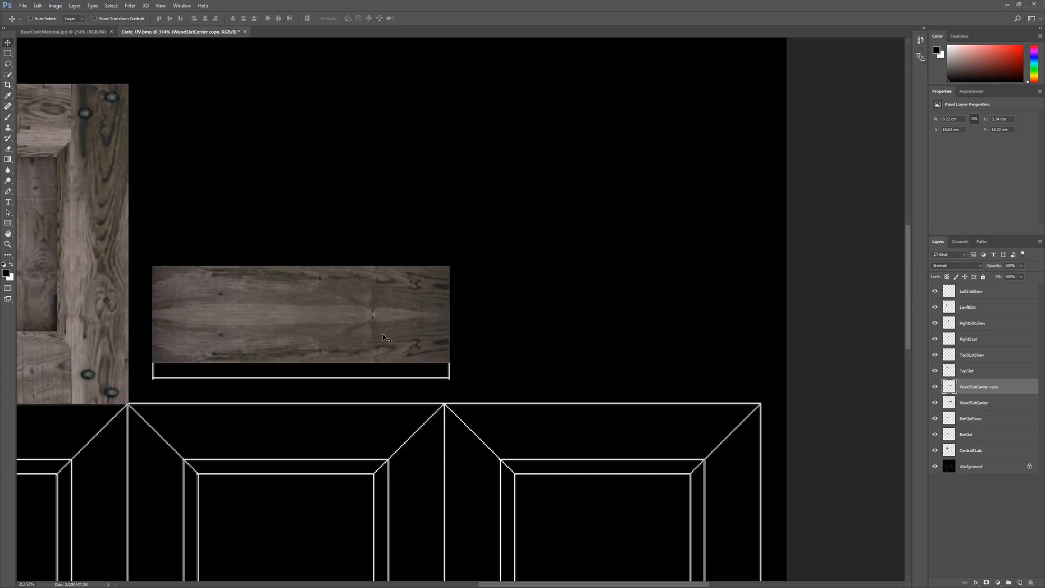
key("ctrl+t")
left_click_drag(304, 264, 302, 299)
key("Return")
scroll(308, 337, "down", 3)
scroll(268, 337, "up", 3)
scroll(268, 338, "up", 1)
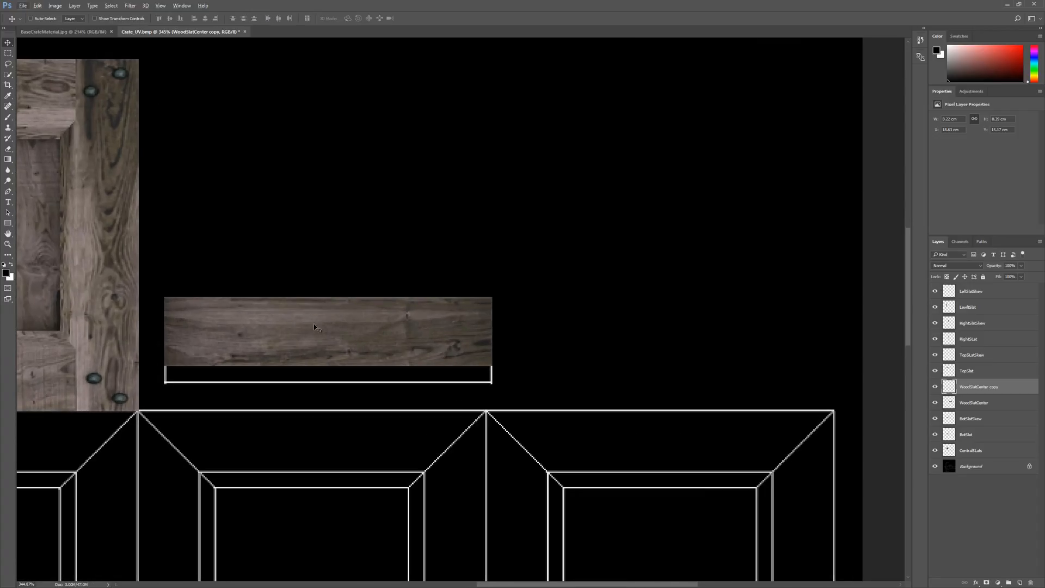
Duplicate the WoodSlatCenter plank directly below itself and flip that copy vertically.
left_click(979, 403)
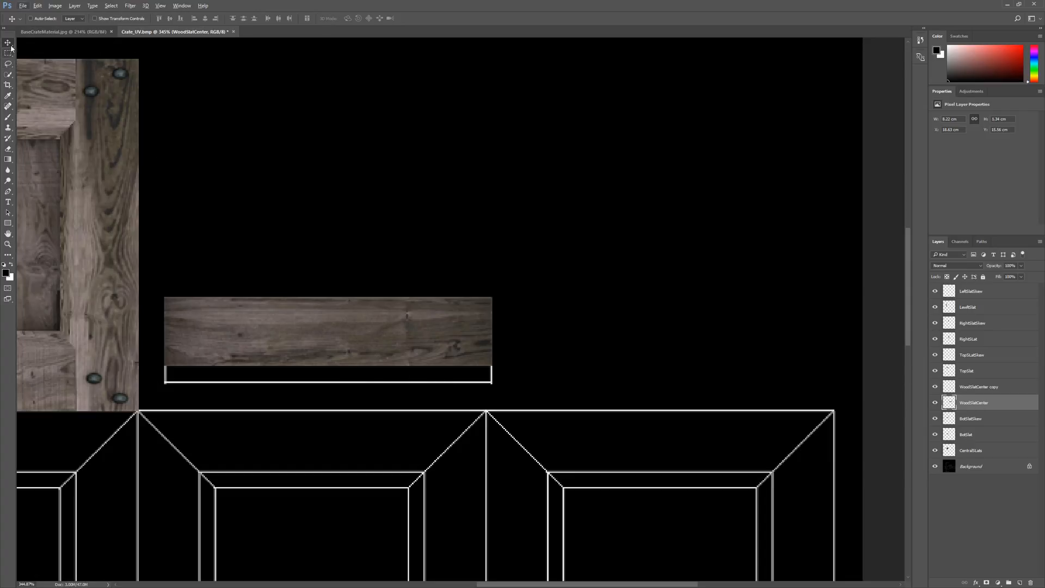
left_click_drag(366, 349, 365, 402)
key("ctrl+t")
right_click(382, 399)
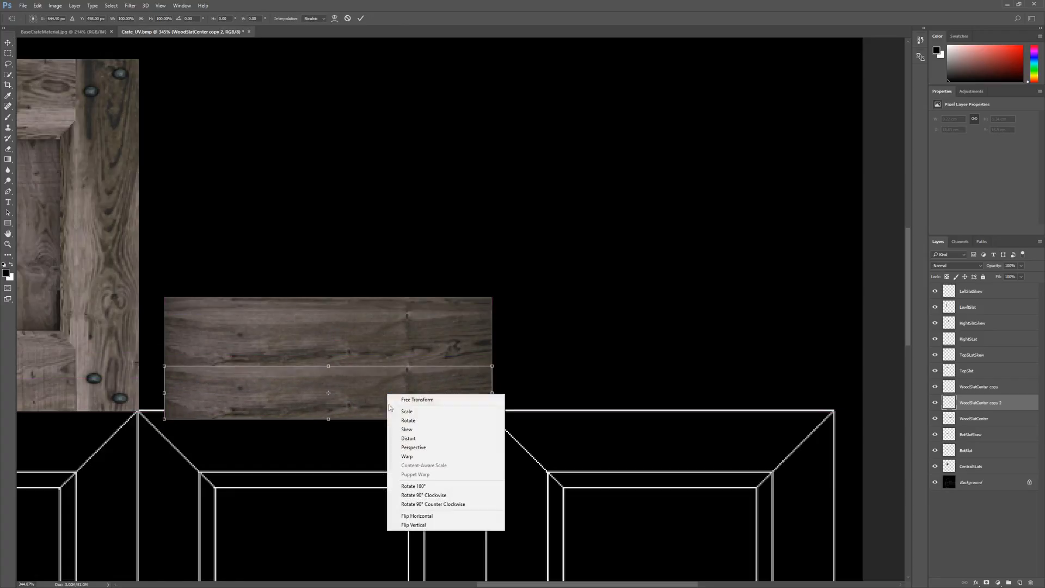
left_click(418, 526)
key("Return")
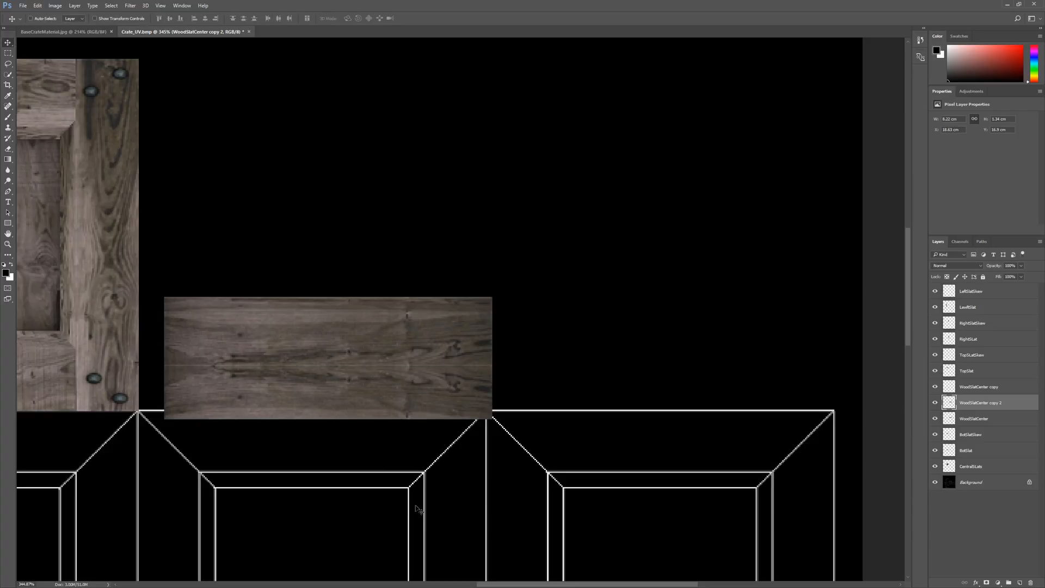
Squash the lower plank copy to about 0.46 cm high so it fills the outline's lower strip.
key("ctrl+t")
left_click_drag(329, 418, 338, 380)
key("Return")
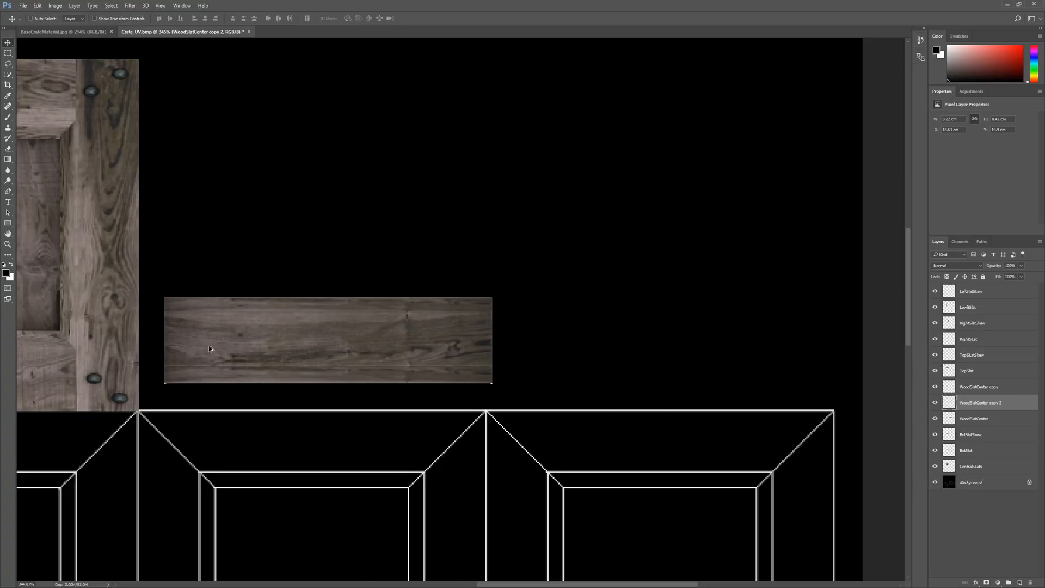
key("alt+f")
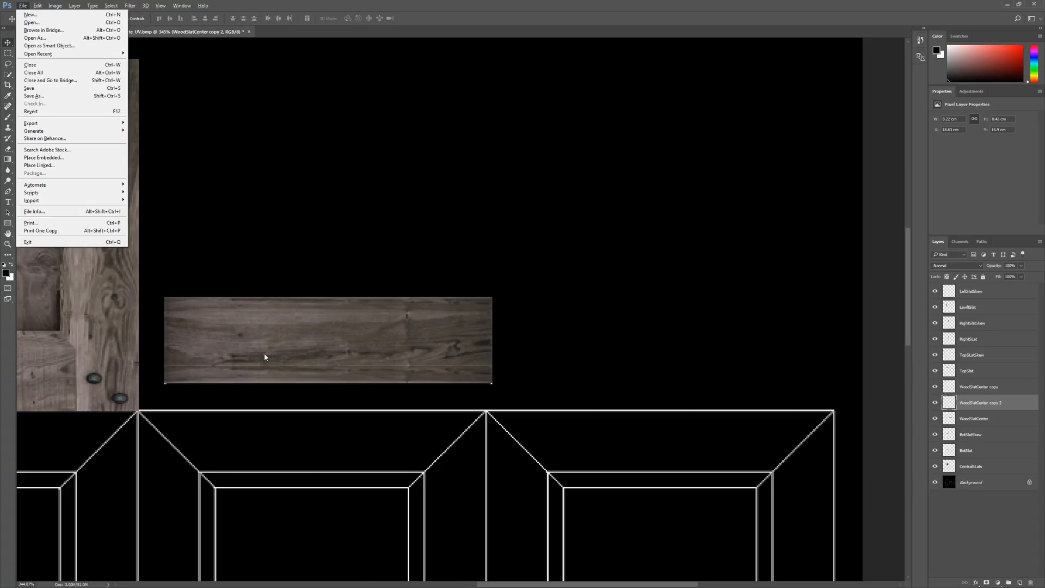
left_click(302, 367)
key("Down")
key("Up")
key("Down")
key("ctrl+t")
scroll(322, 392, "up", 4)
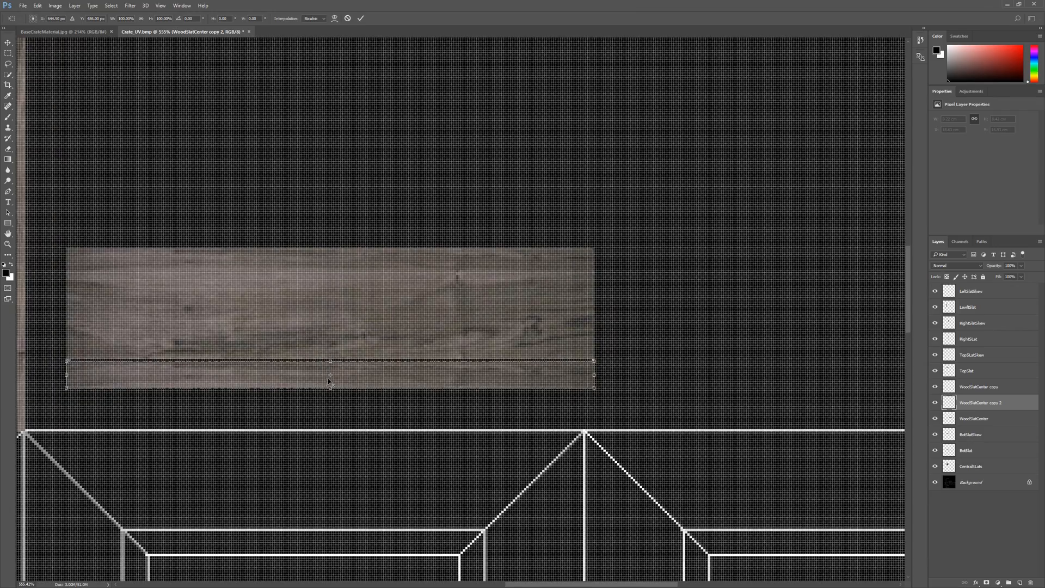
key("Return")
scroll(323, 363, "down", 5)
scroll(322, 363, "down", 2)
scroll(799, 205, "up", 1)
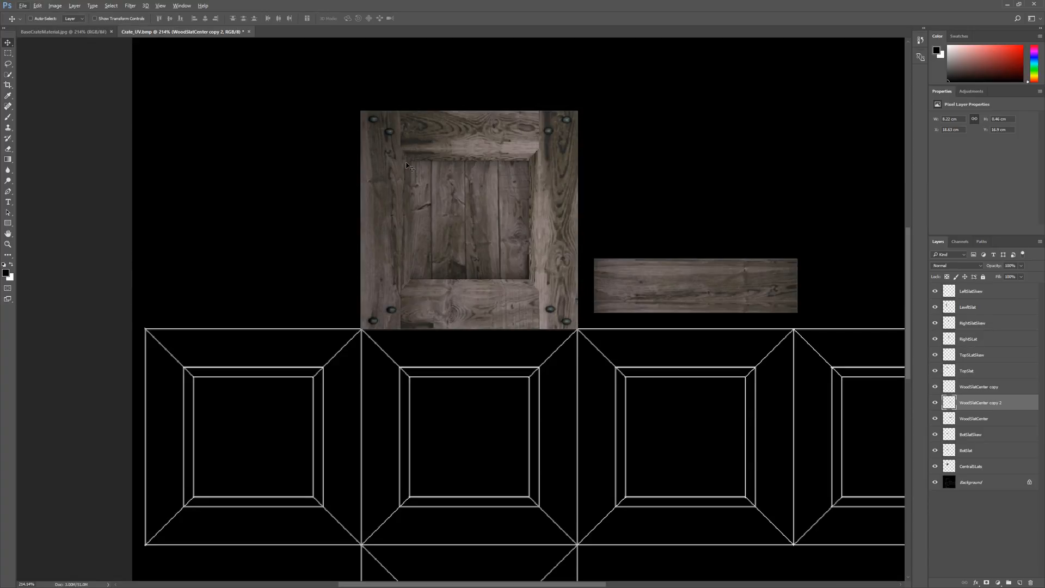
scroll(409, 155, "up", 1)
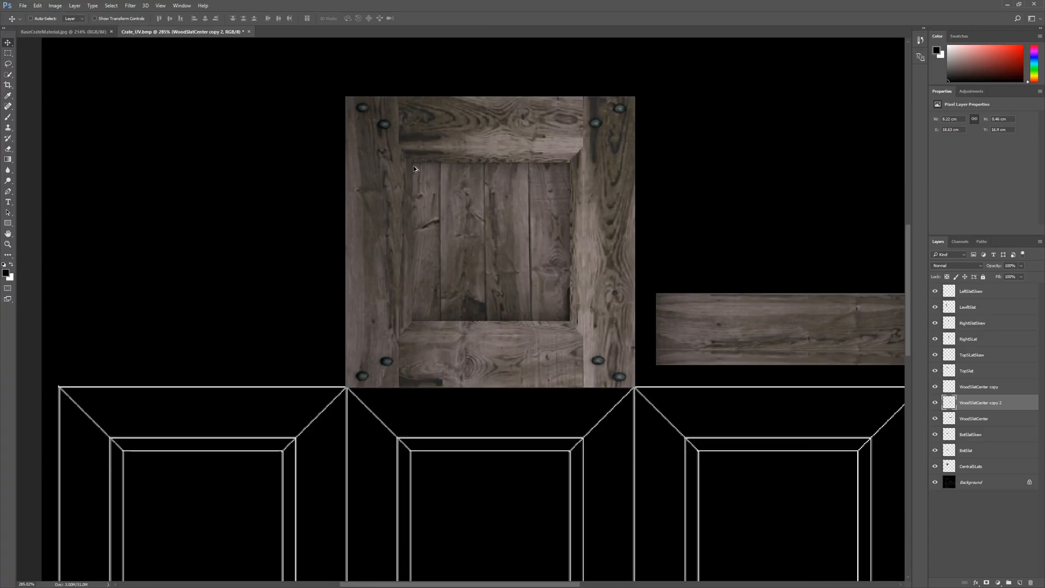
scroll(445, 186, "up", 1)
scroll(491, 246, "down", 4)
scroll(477, 264, "up", 2)
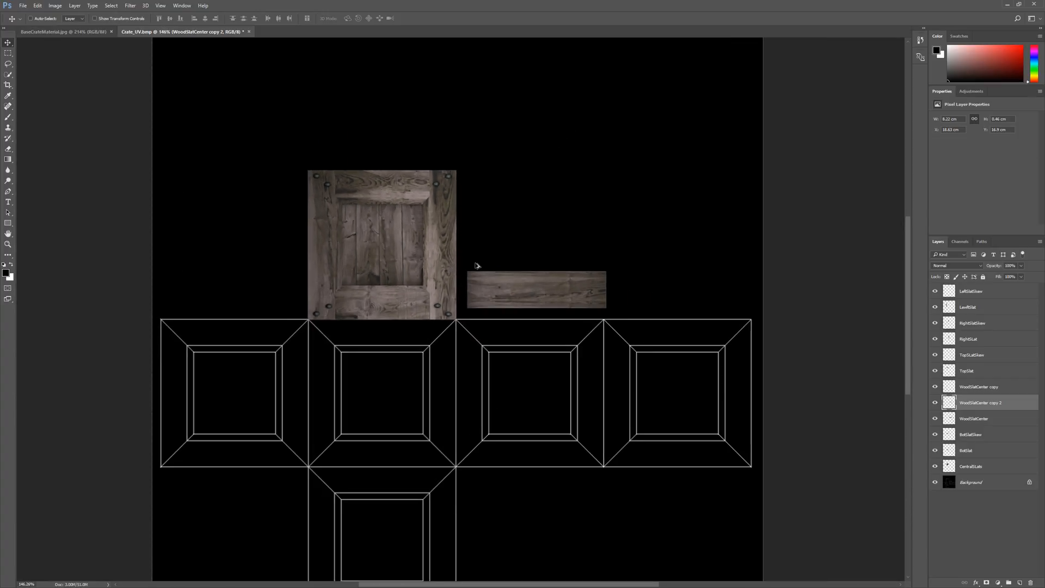